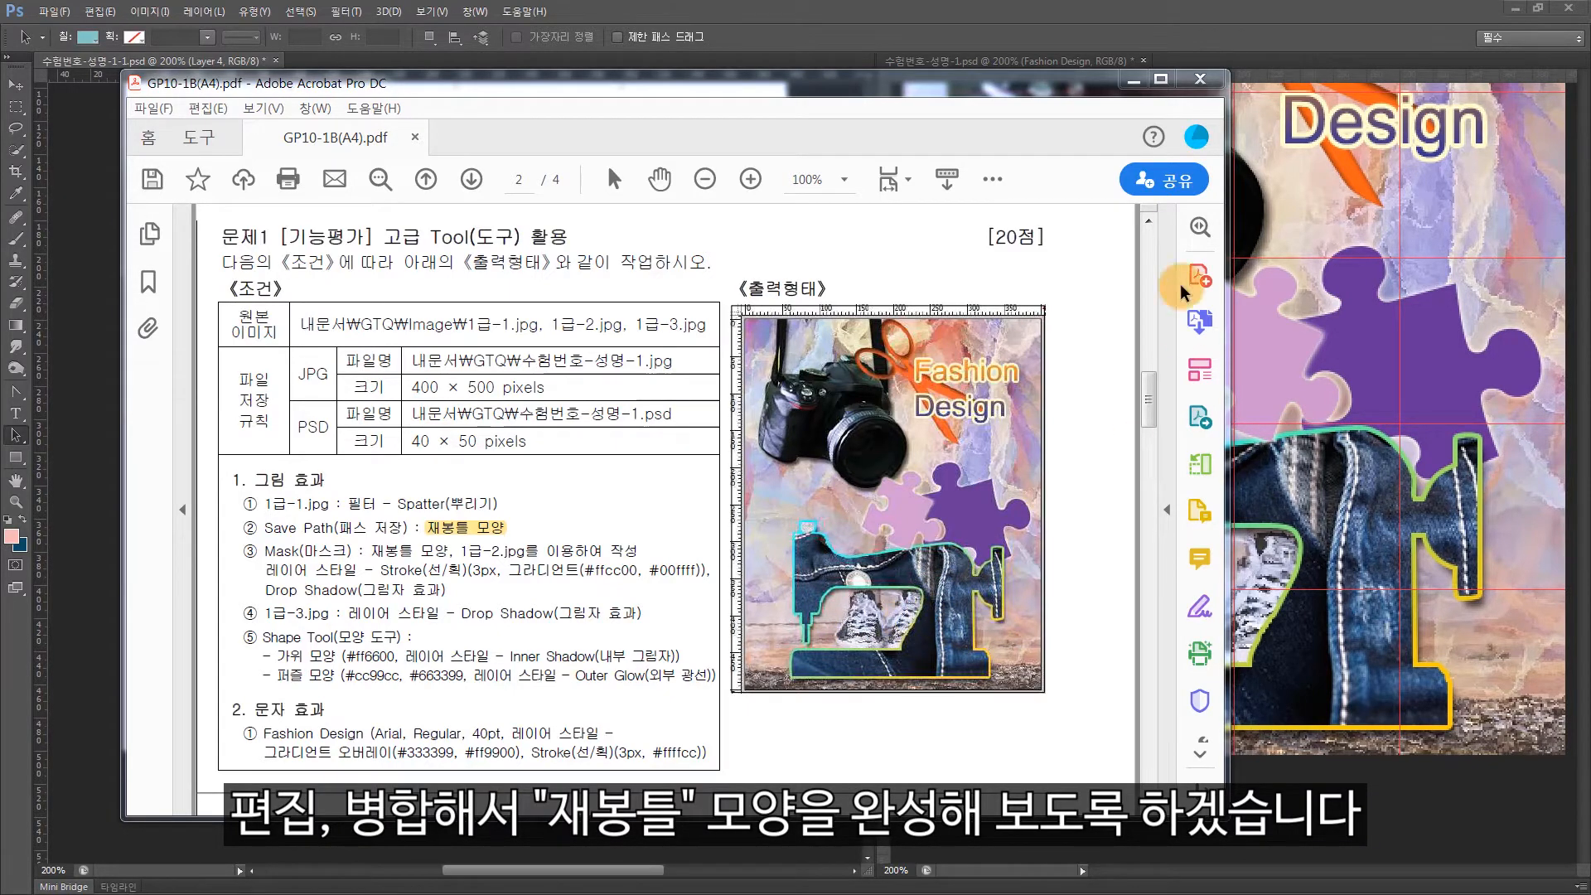
# - Draw a rounded rectangle about 269 × 35 px with a 10 px corner radius near the canvas's lower edge as the sewing machine base
pyautogui.click(1133, 79)
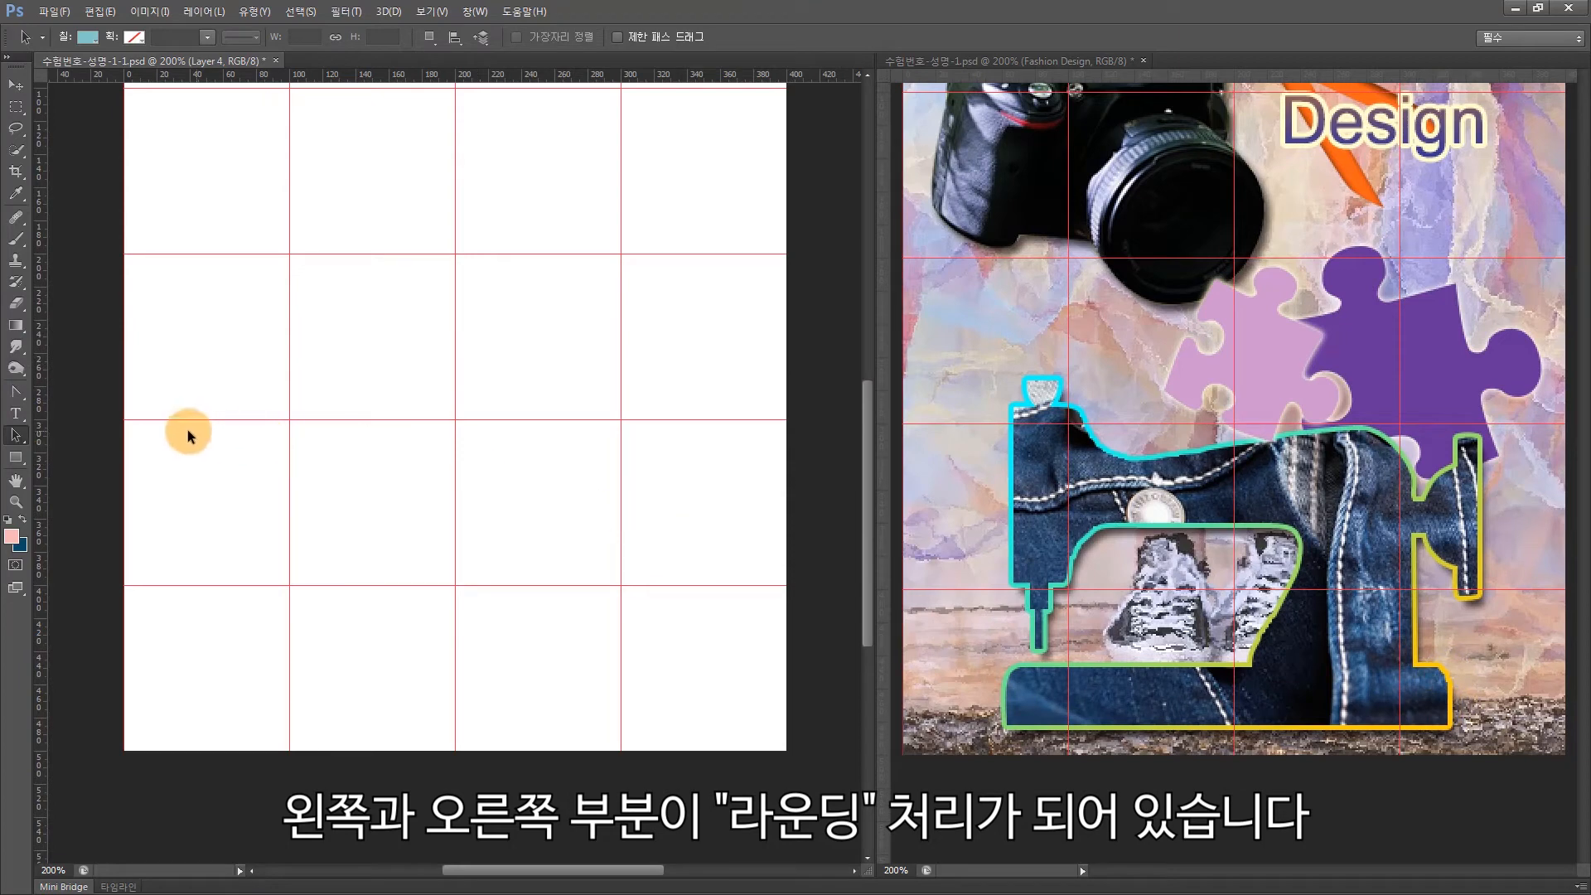
pyautogui.click(18, 460)
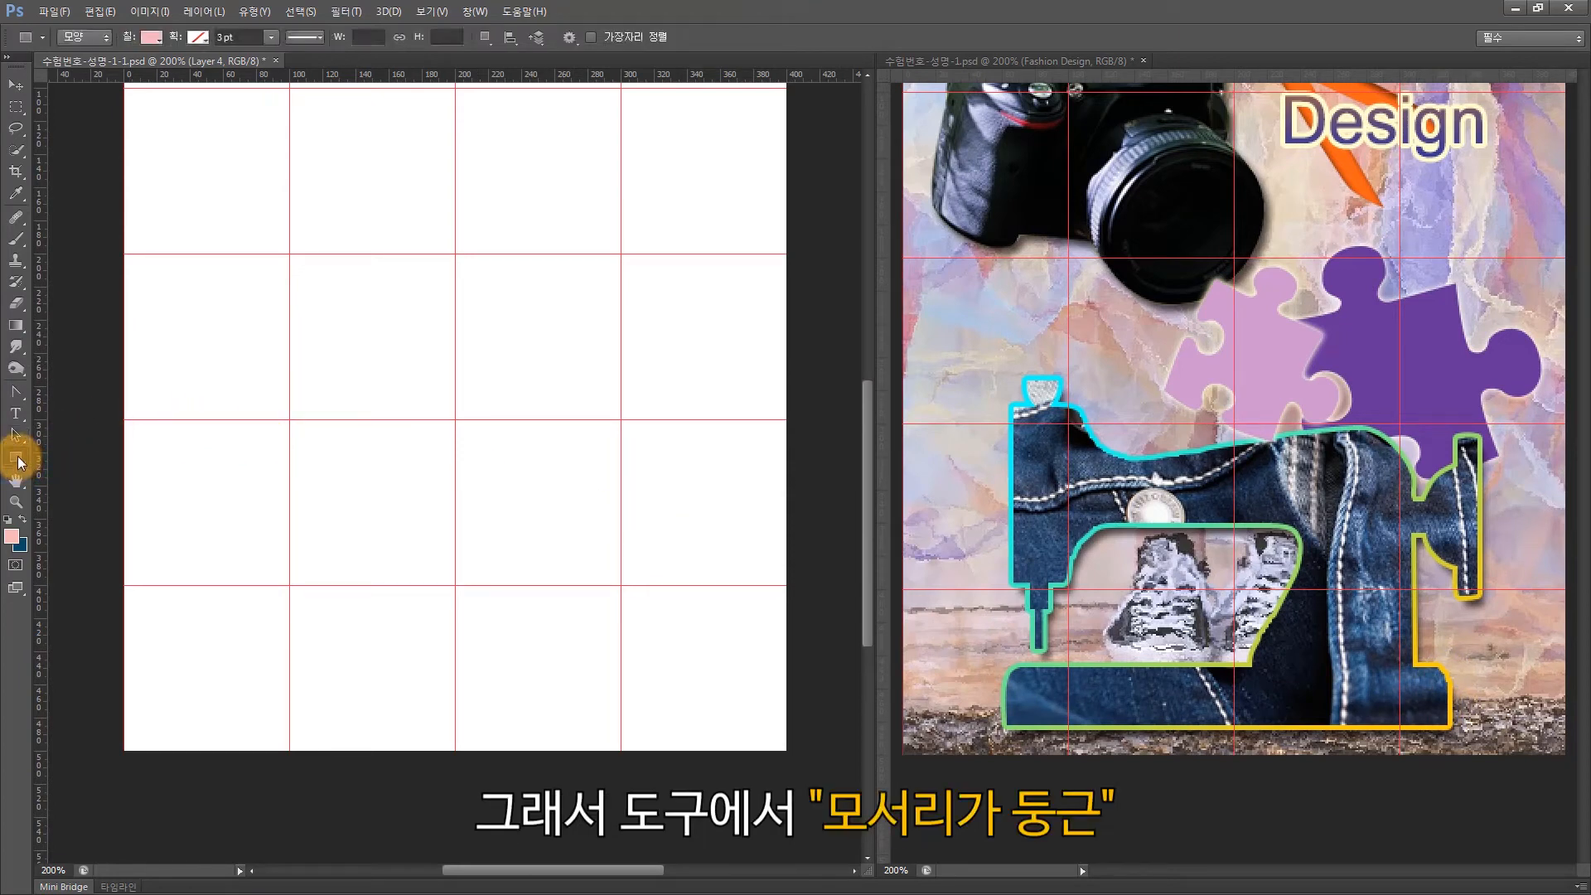
pyautogui.rightClick(18, 461)
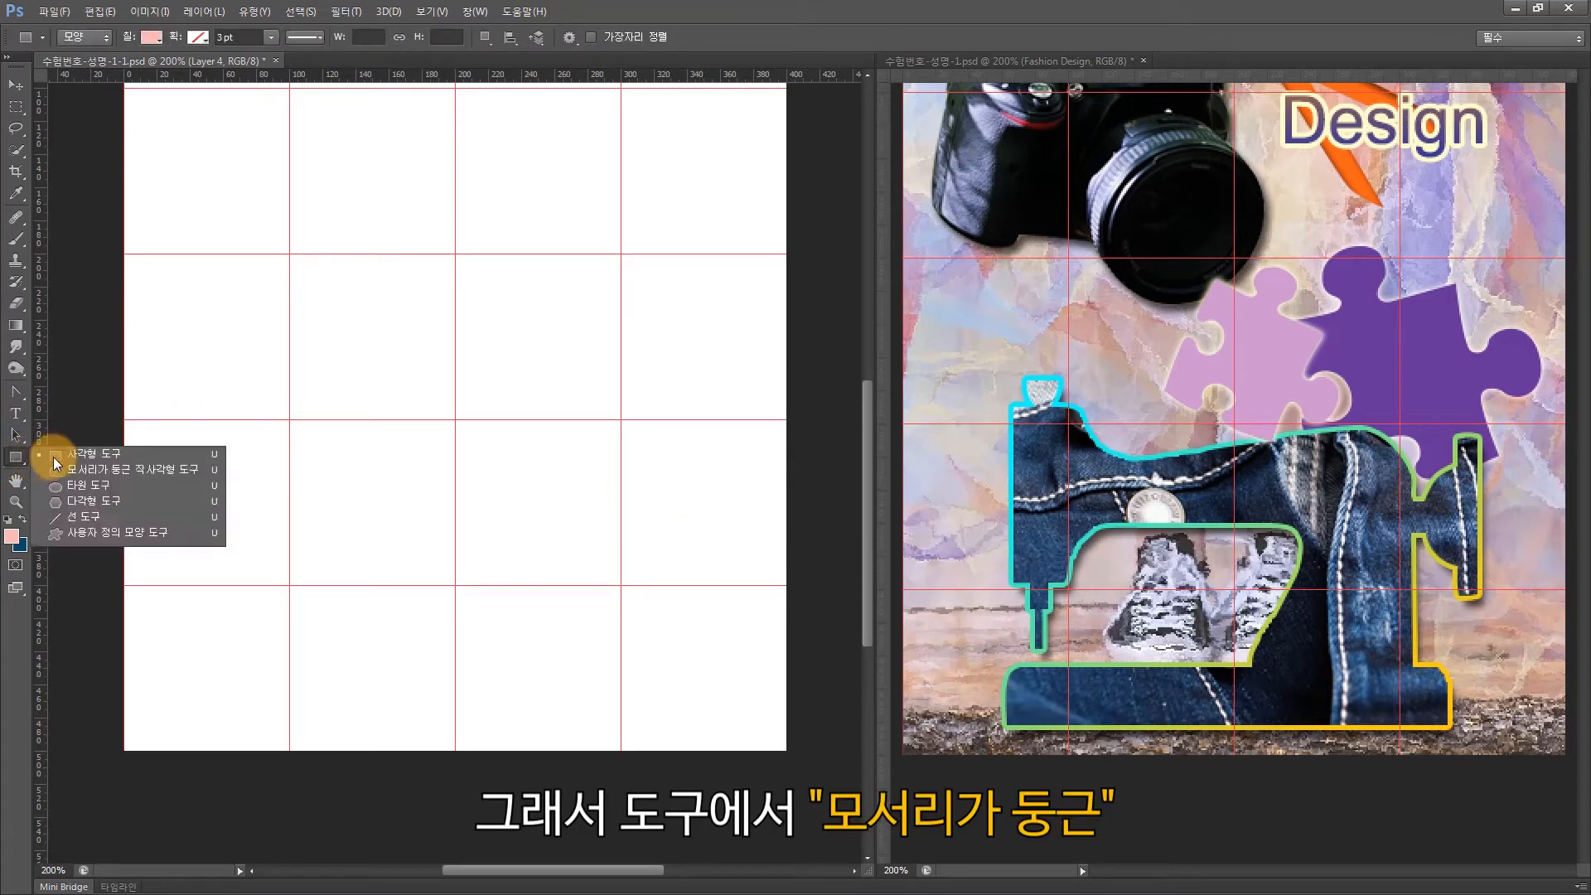
pyautogui.click(102, 466)
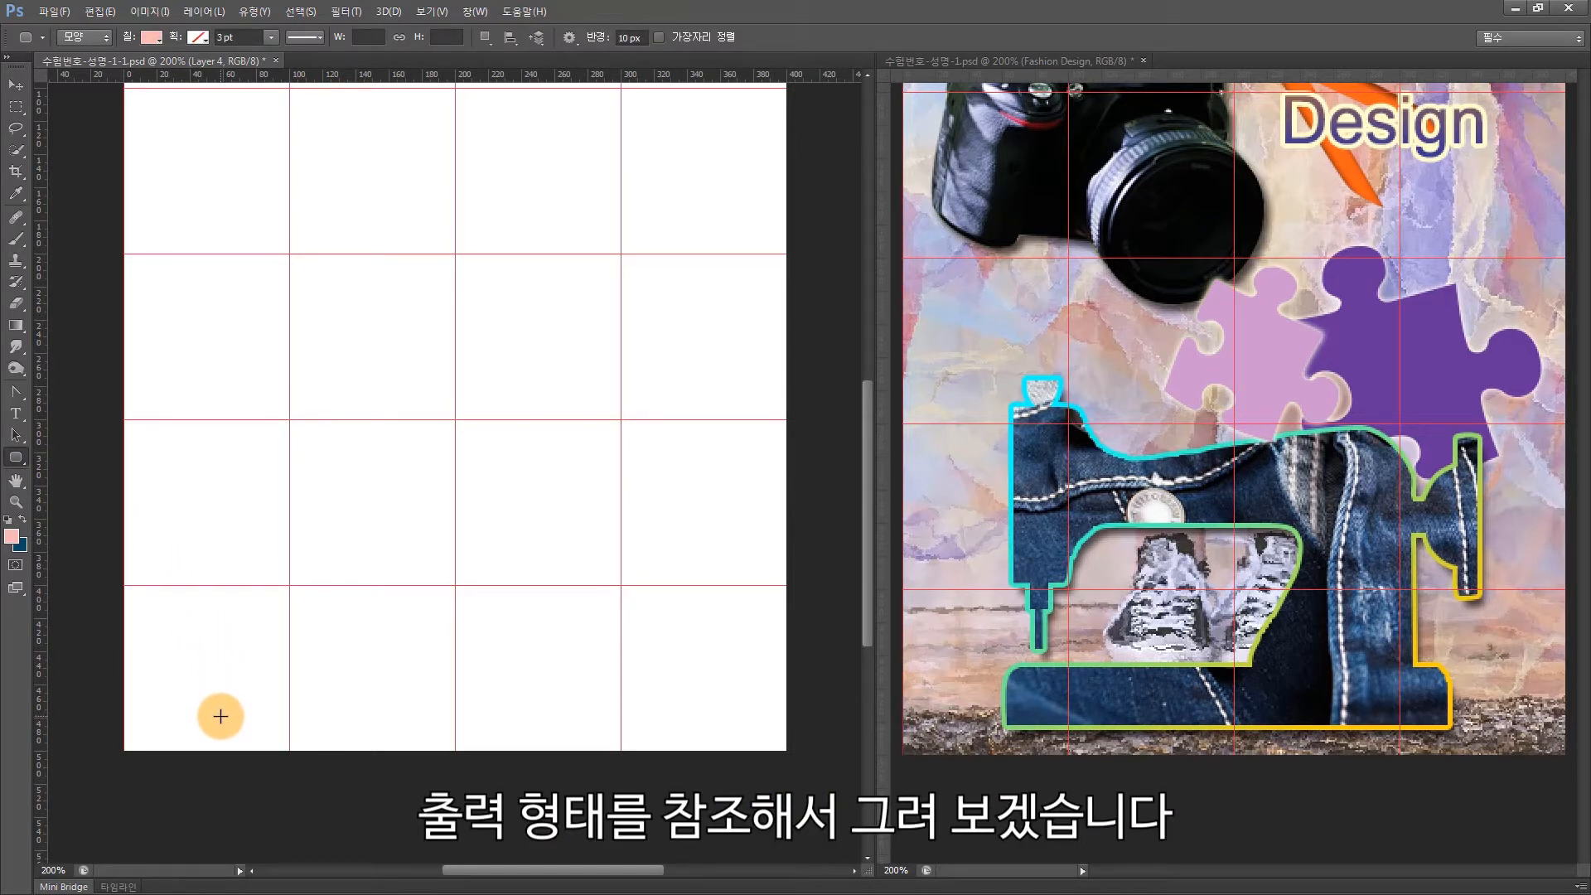
pyautogui.moveTo(221, 716); pyautogui.dragTo(664, 660)
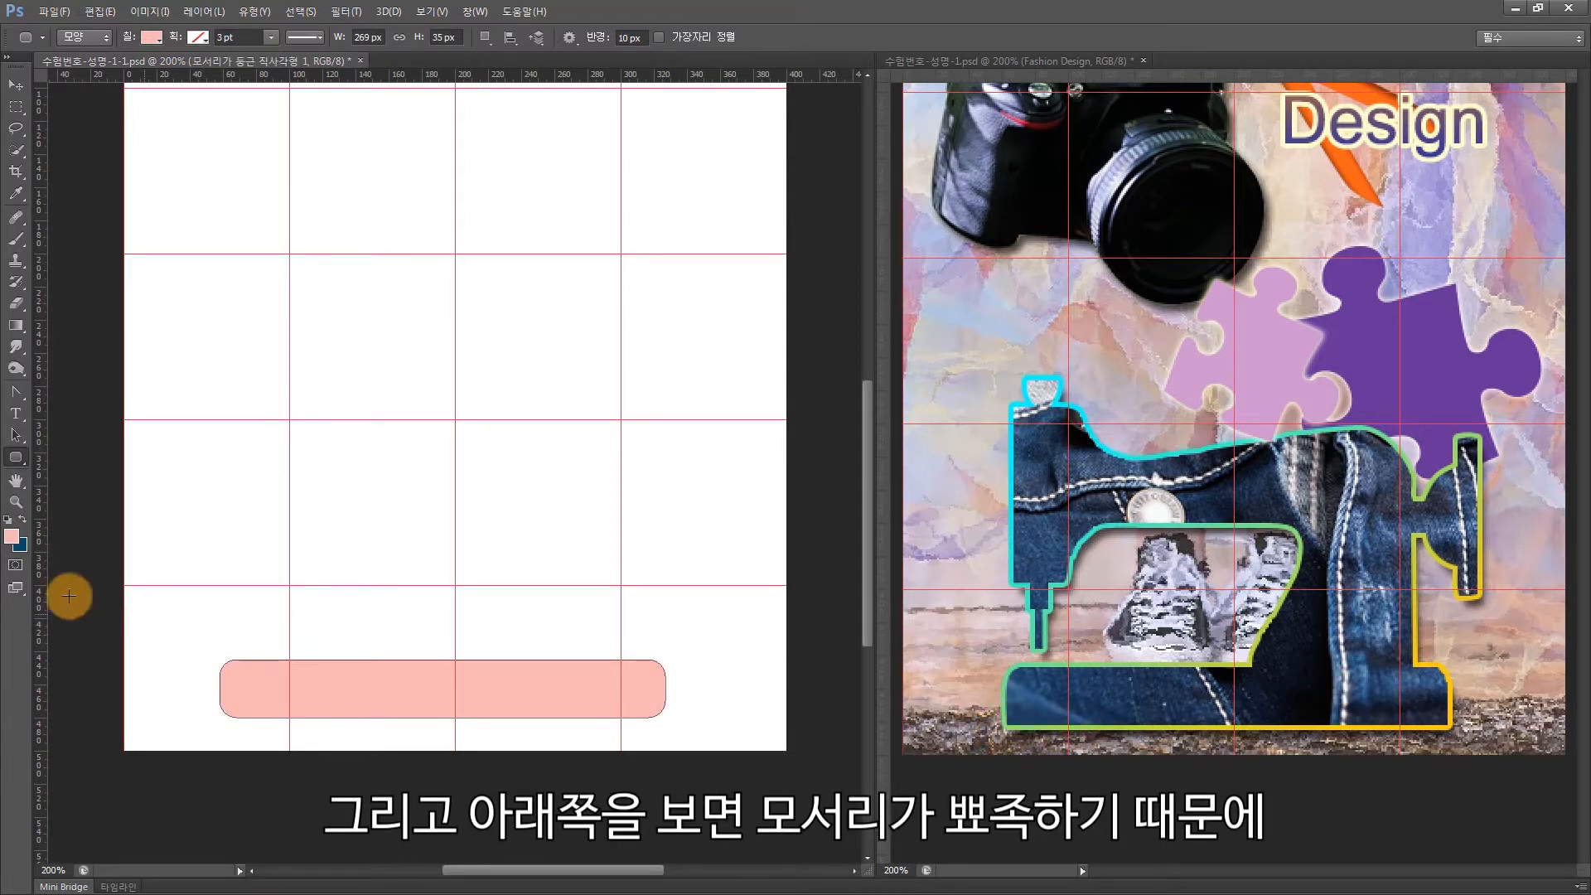
# - Square off the base shape's lower-left rounded corner by converting its anchor points and moving the side point down
pyautogui.click(20, 393)
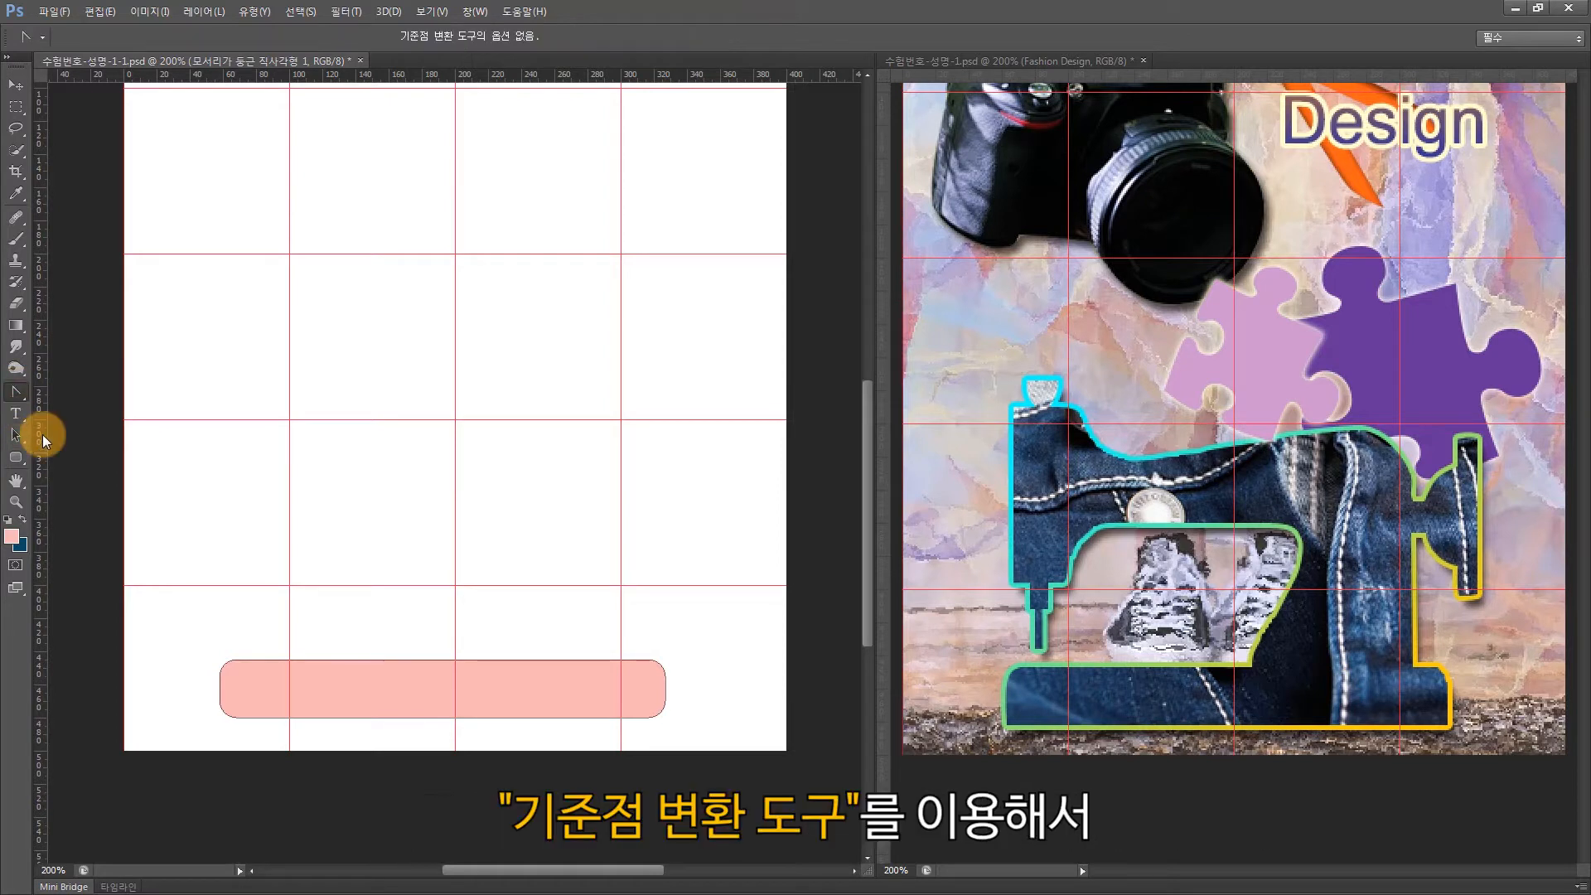
pyautogui.moveTo(207, 697); pyautogui.dragTo(249, 734)
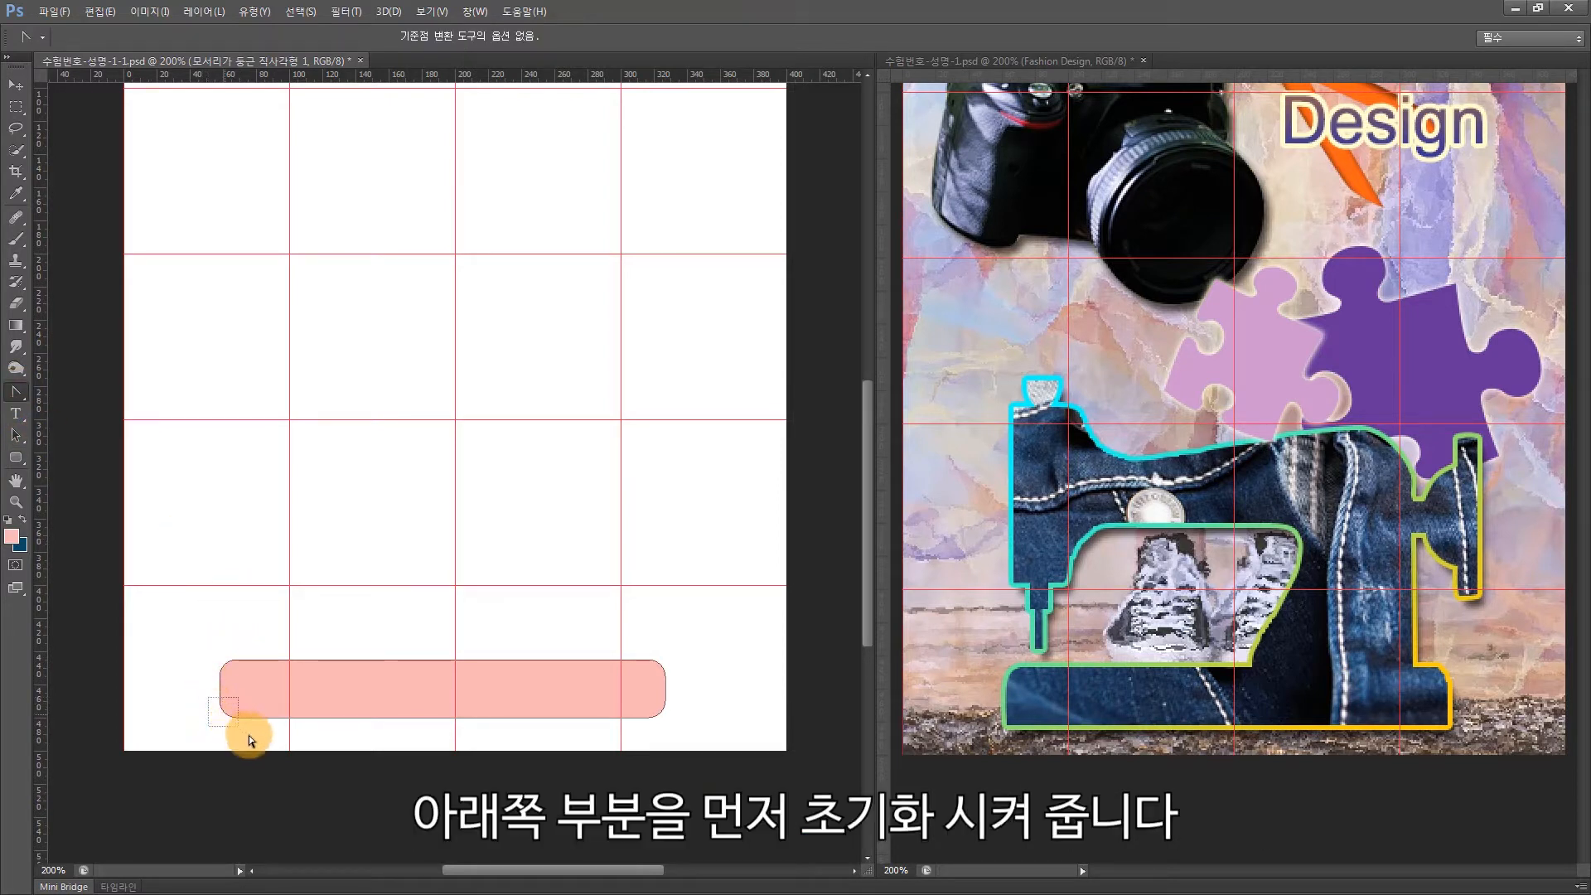
pyautogui.click(219, 701)
pyautogui.click(233, 715)
pyautogui.click(220, 701)
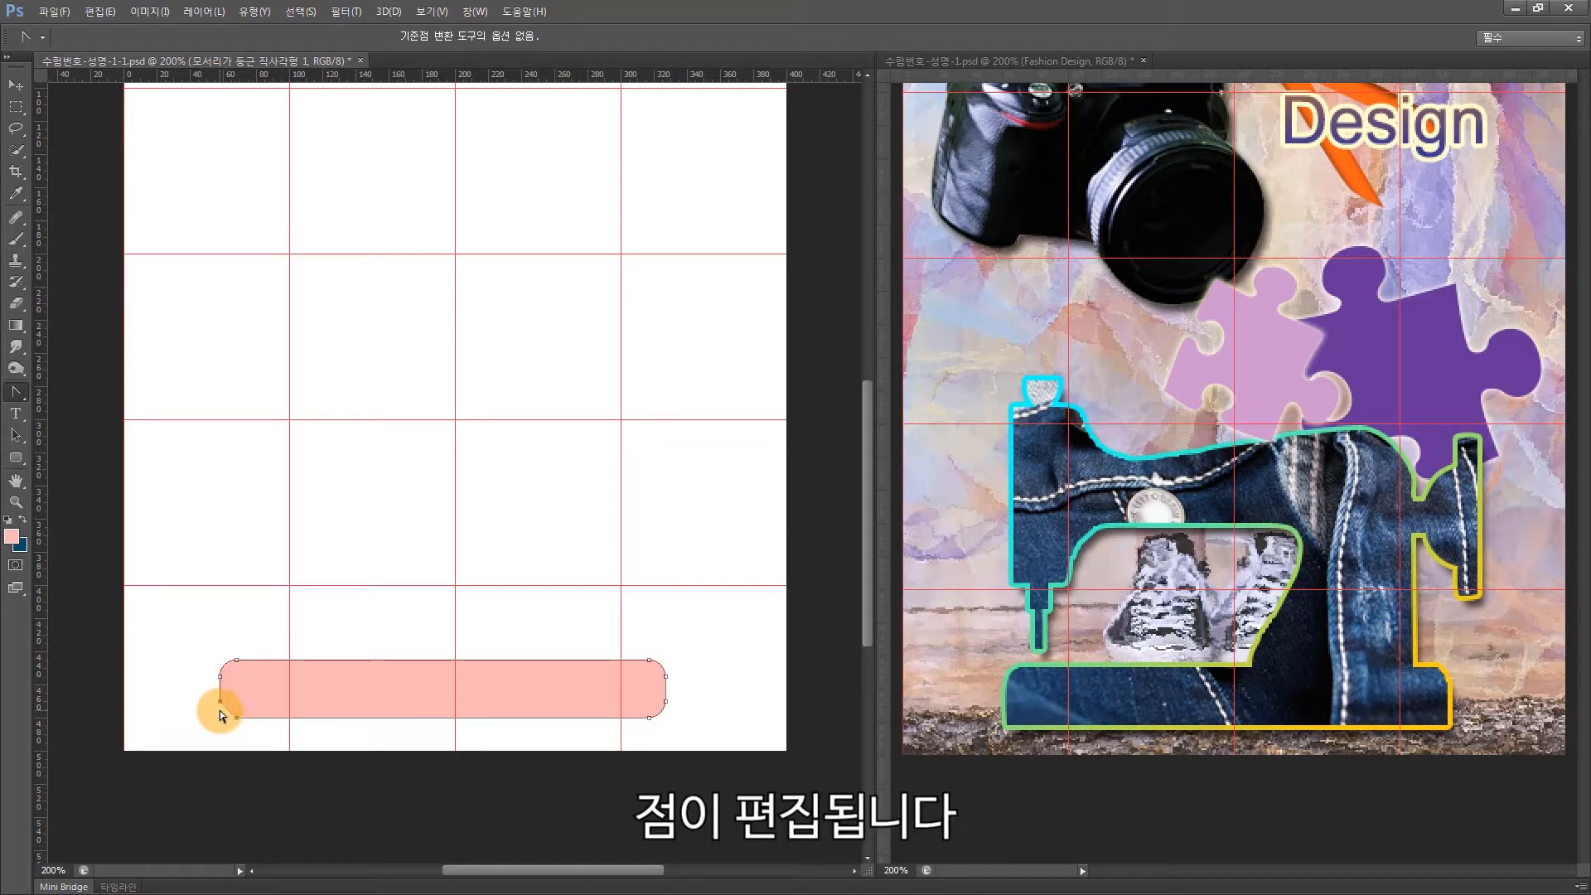
pyautogui.click(211, 705)
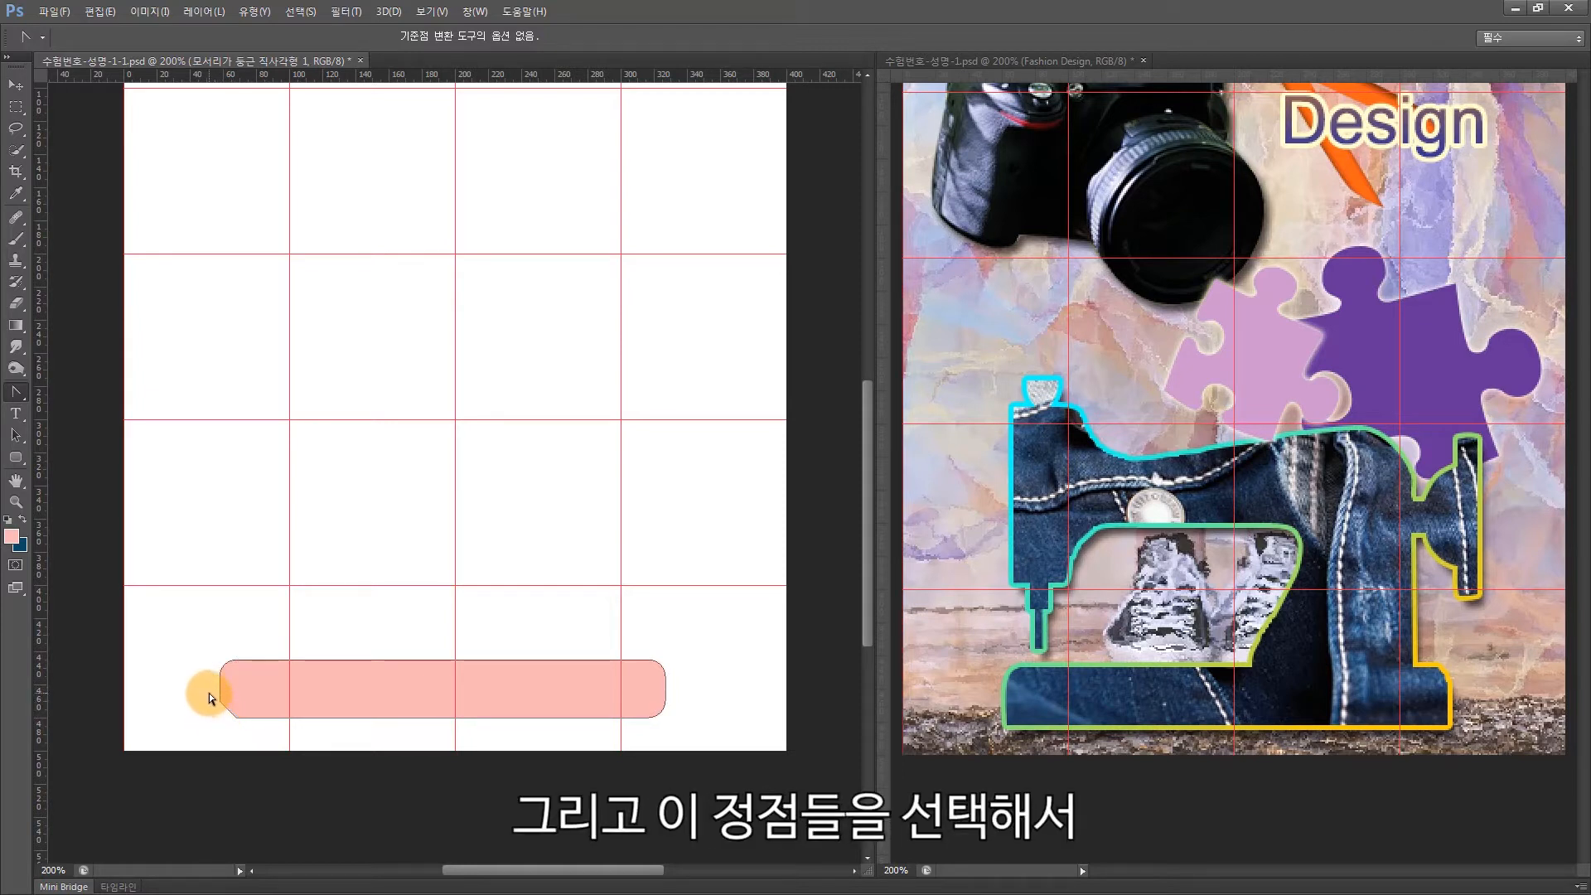
pyautogui.moveTo(225, 717); pyautogui.dragTo(226, 714)
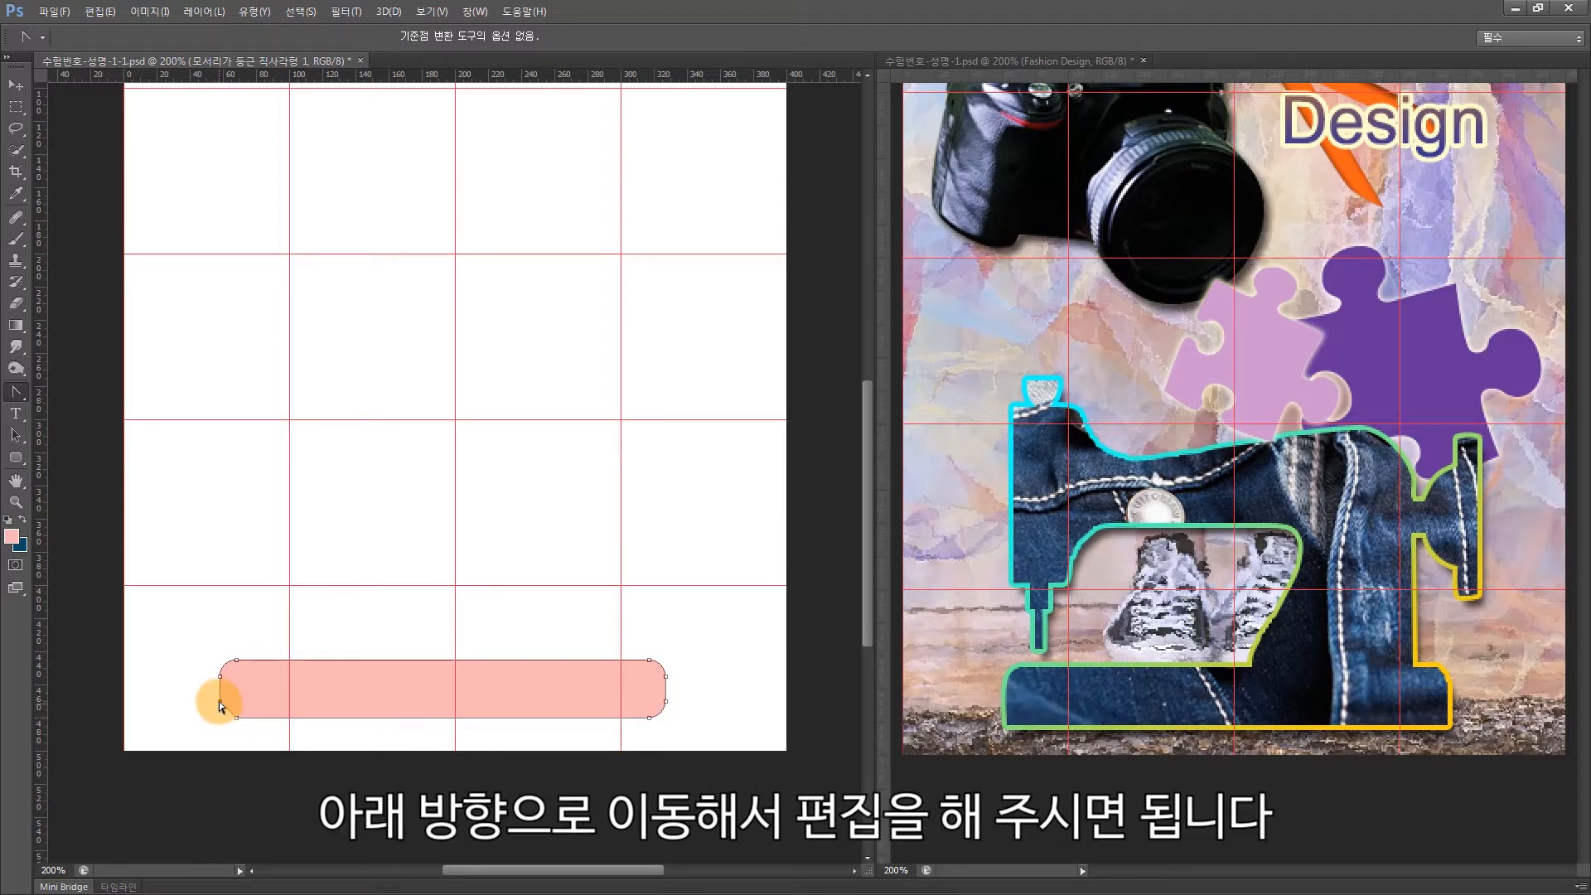
pyautogui.moveTo(218, 707); pyautogui.dragTo(219, 714)
# - Square off the base shape's lower-right rounded corner in the same way with the Convert Point tool
pyautogui.click(649, 719)
pyautogui.click(665, 702)
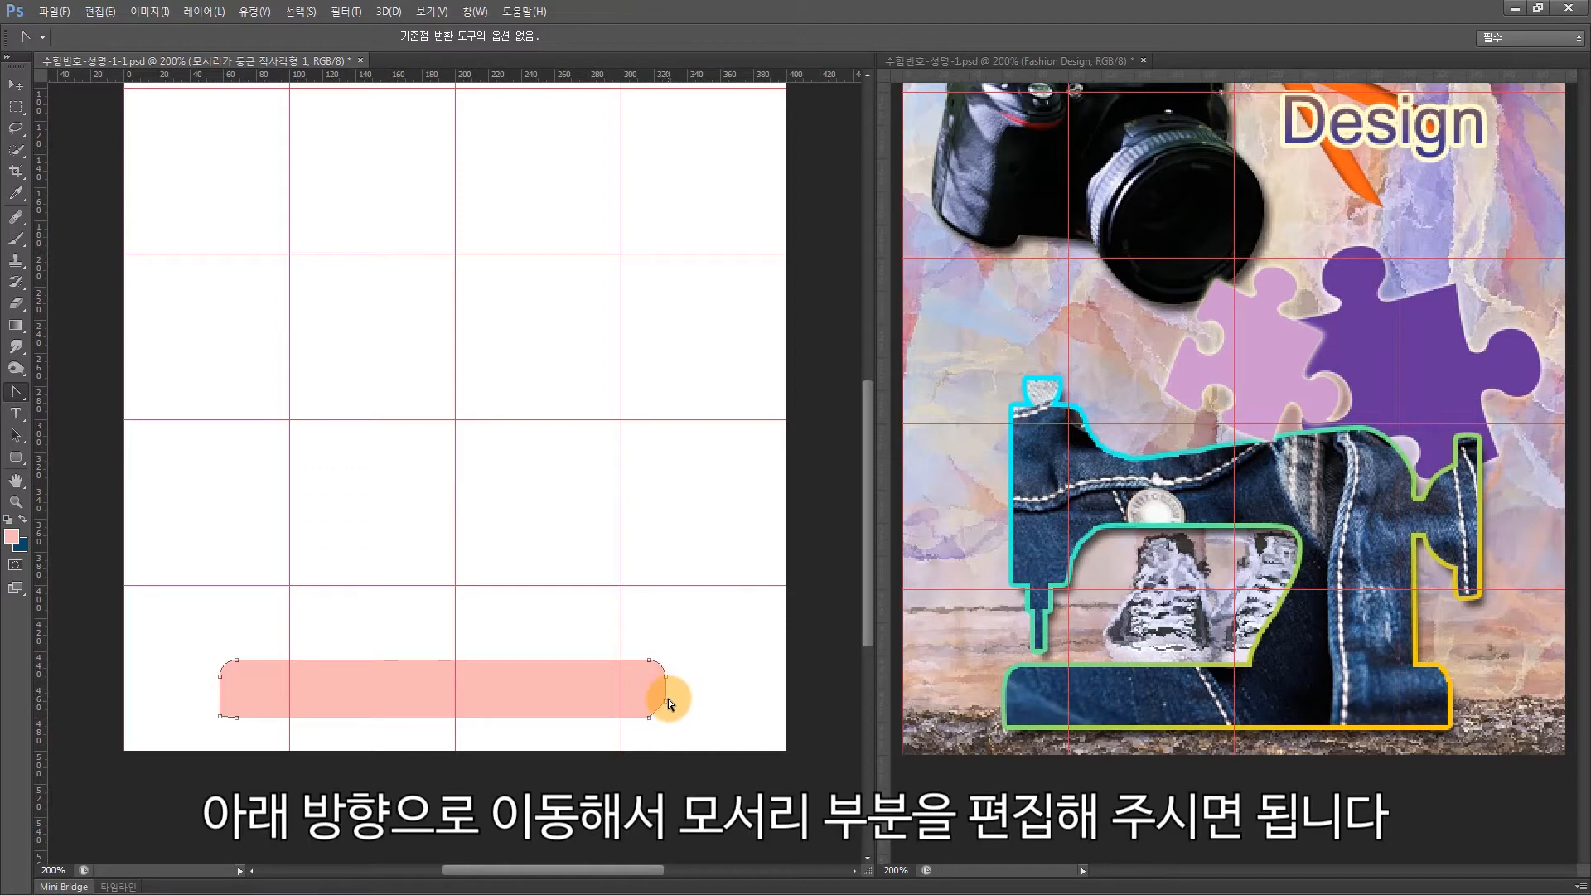
pyautogui.moveTo(662, 709); pyautogui.dragTo(659, 722)
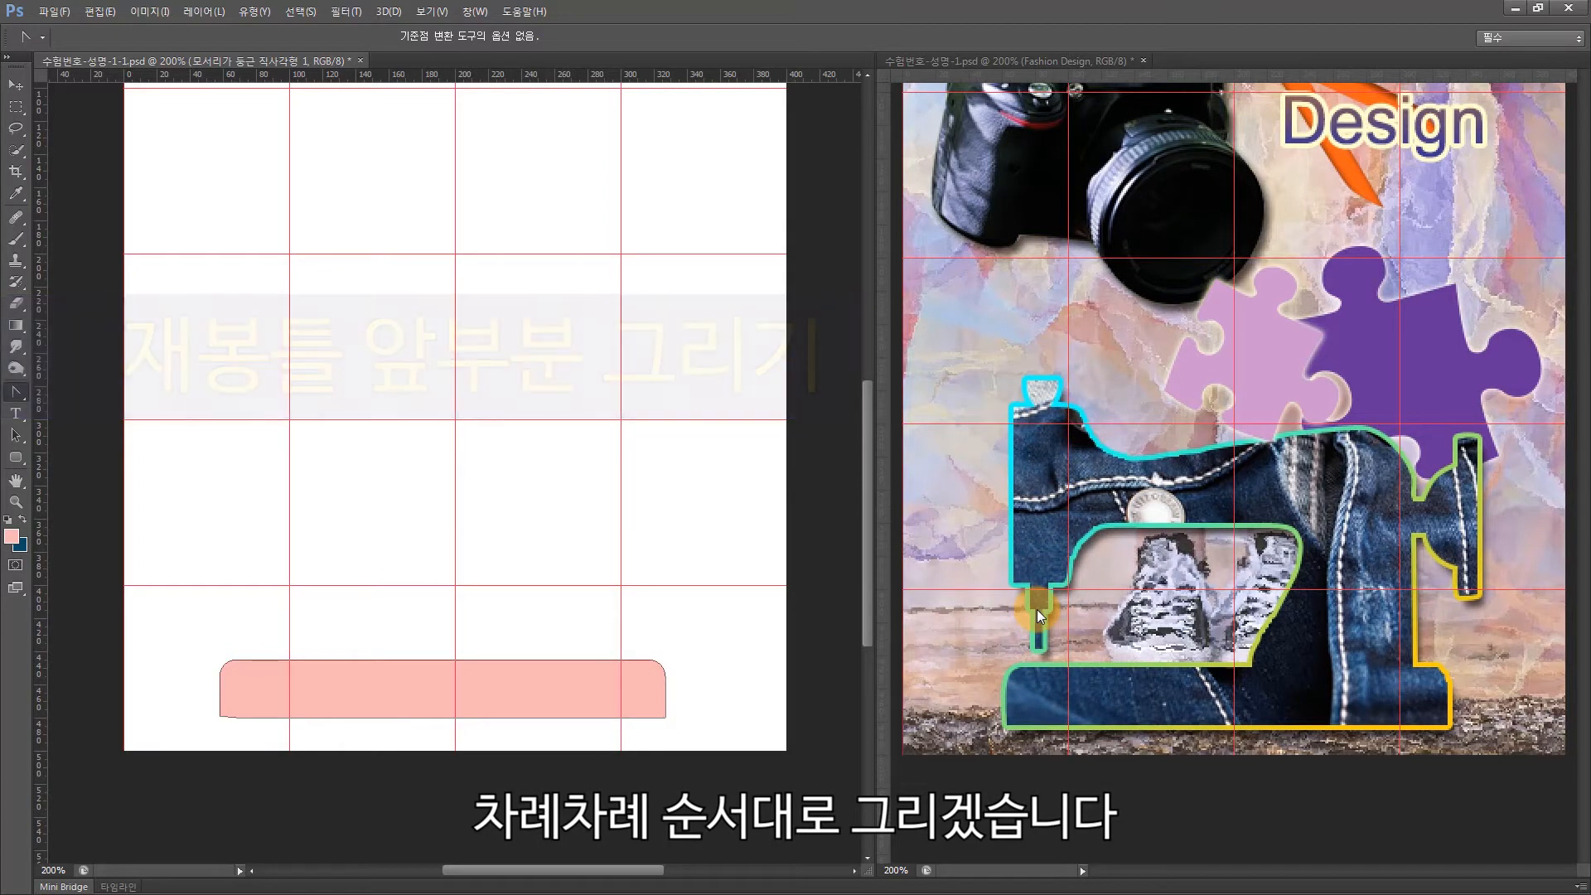
# - Draw a 20 × 20 px square with the Rectangle tool above the base's left end as the machine's top knob
pyautogui.click(15, 458)
pyautogui.rightClick(16, 461)
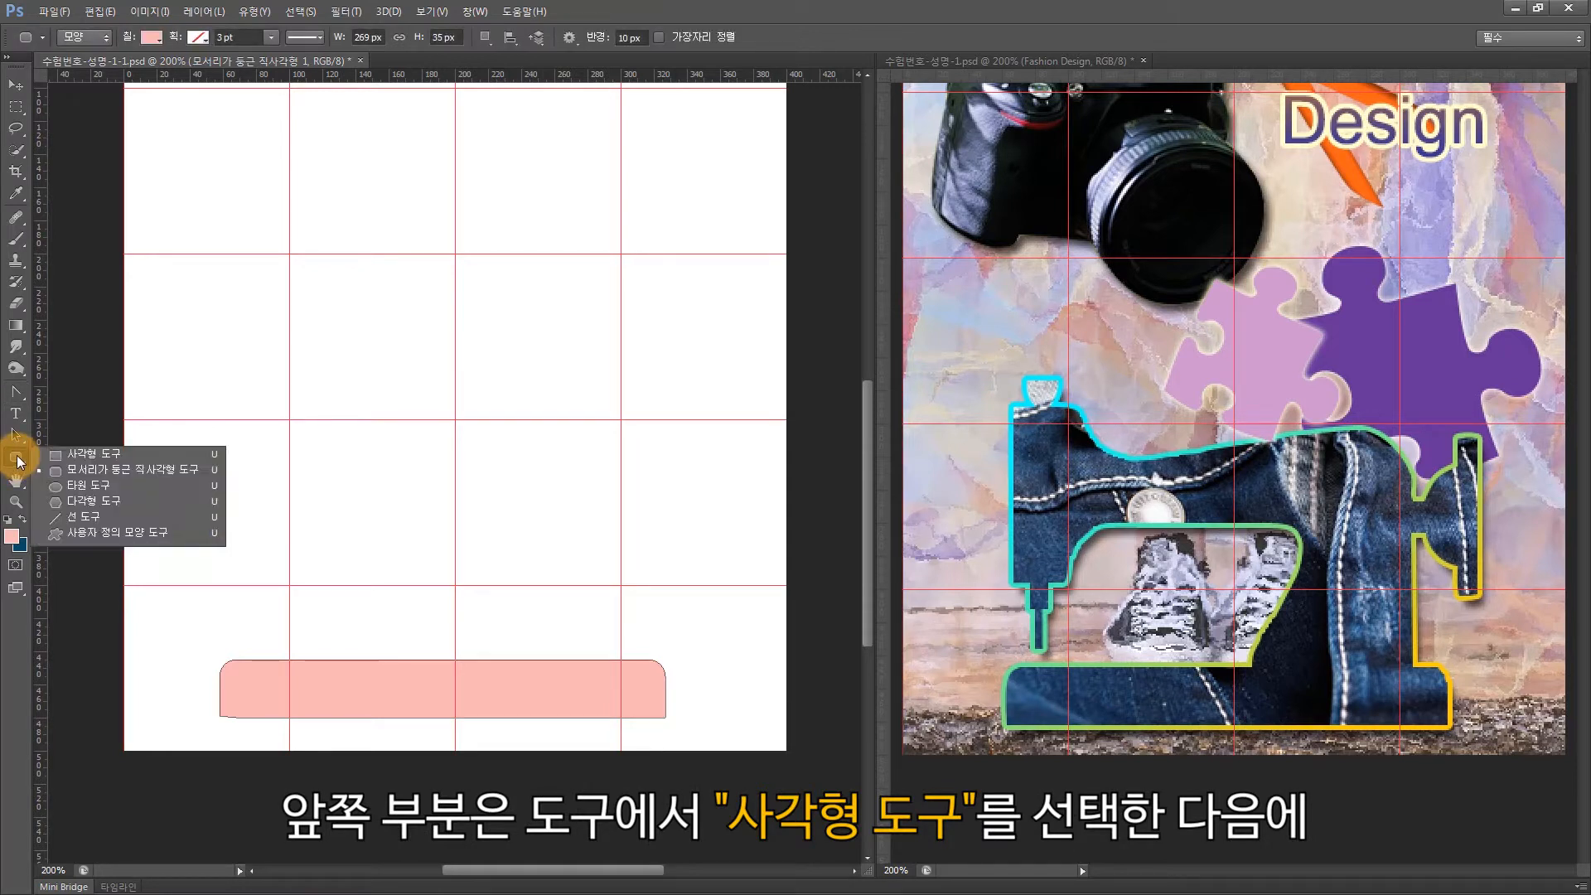
pyautogui.click(93, 449)
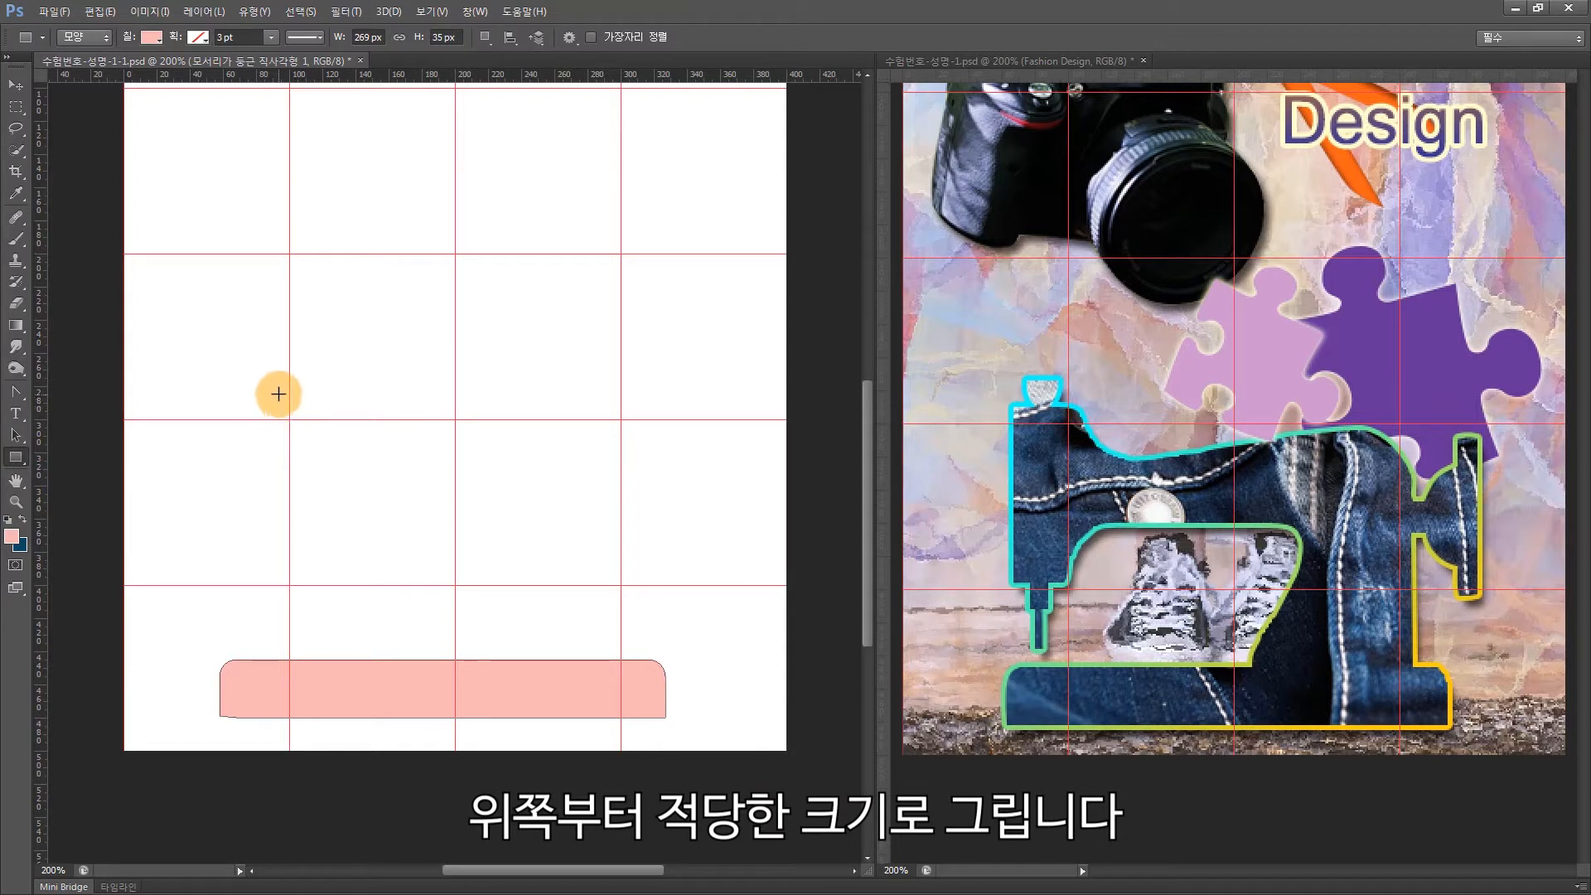
pyautogui.moveTo(272, 395); pyautogui.dragTo(240, 364)
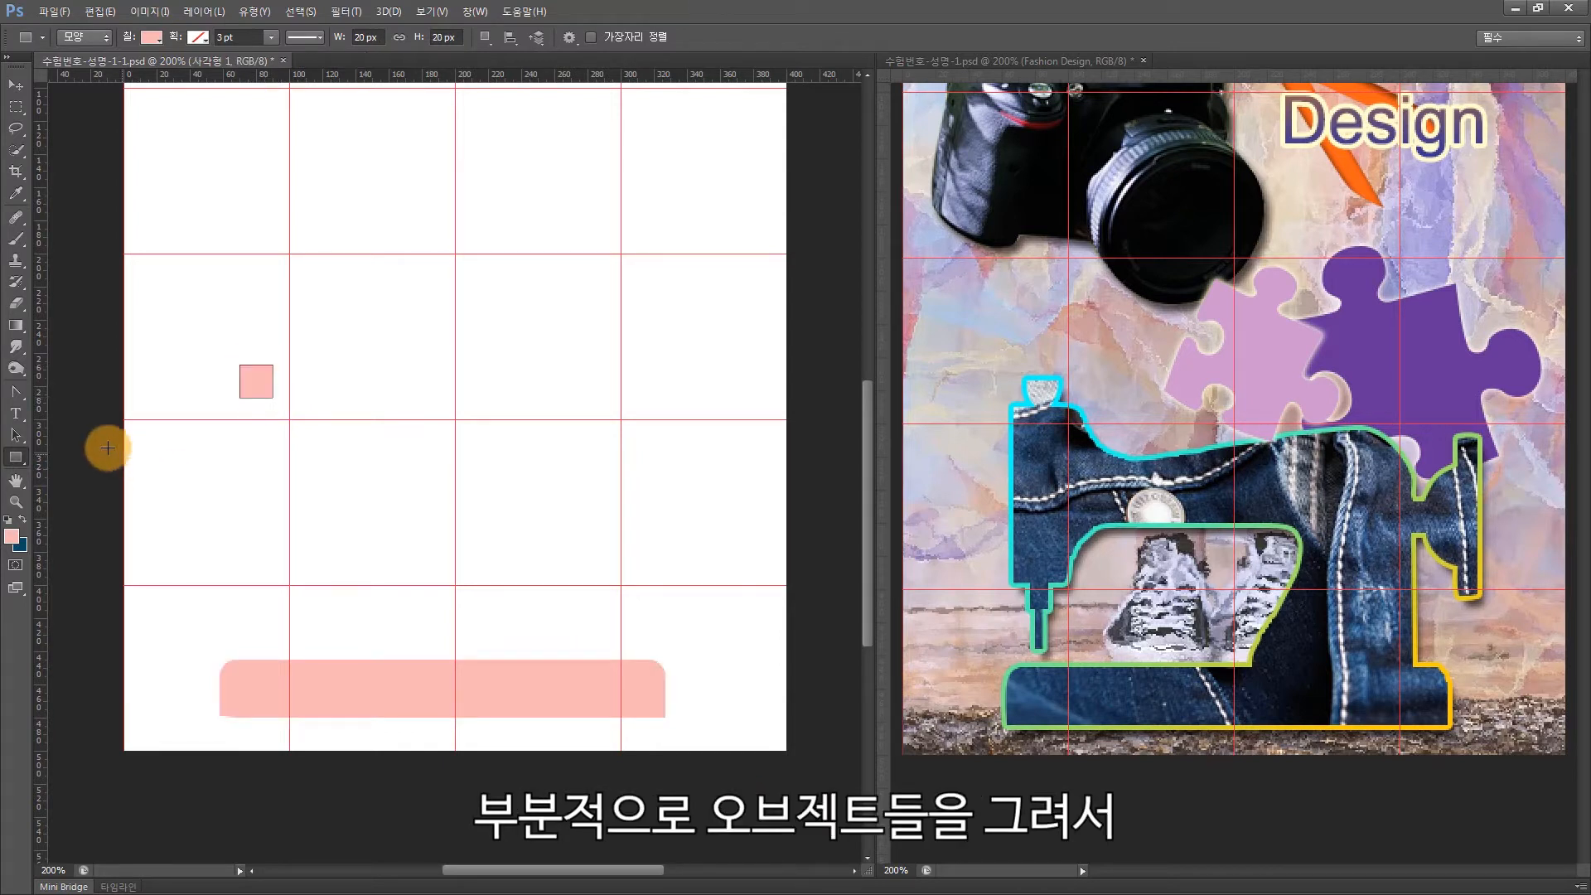
pyautogui.click(18, 437)
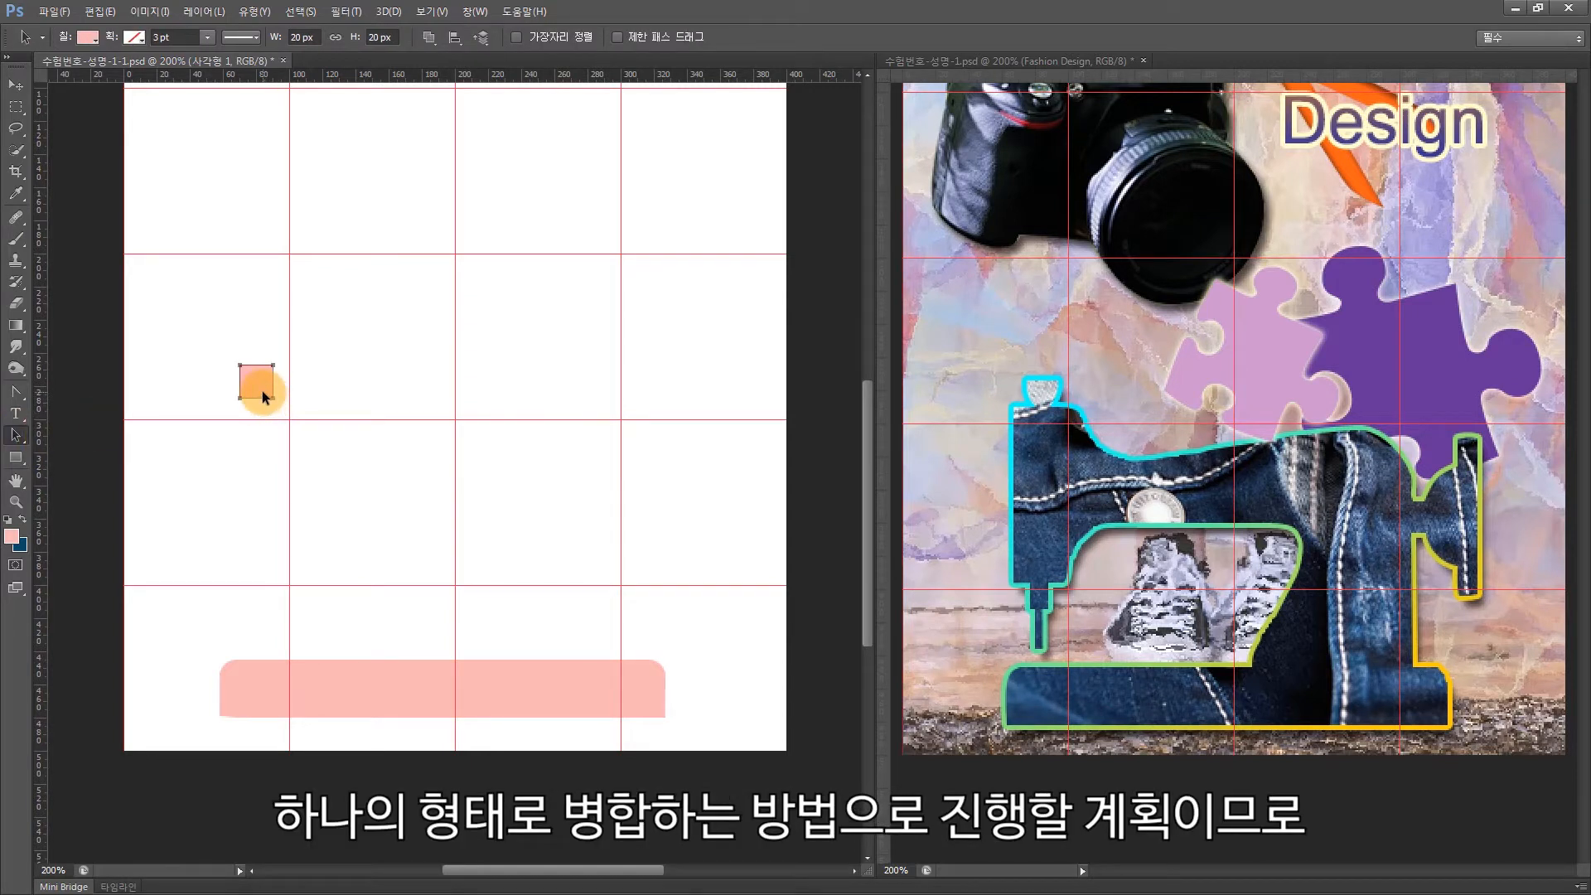
# - Set the shape mode to 모양 결합 (Combine Shapes) and add a tall rectangle about 33 px wide overlapping the small square's lower edge
pyautogui.click(20, 455)
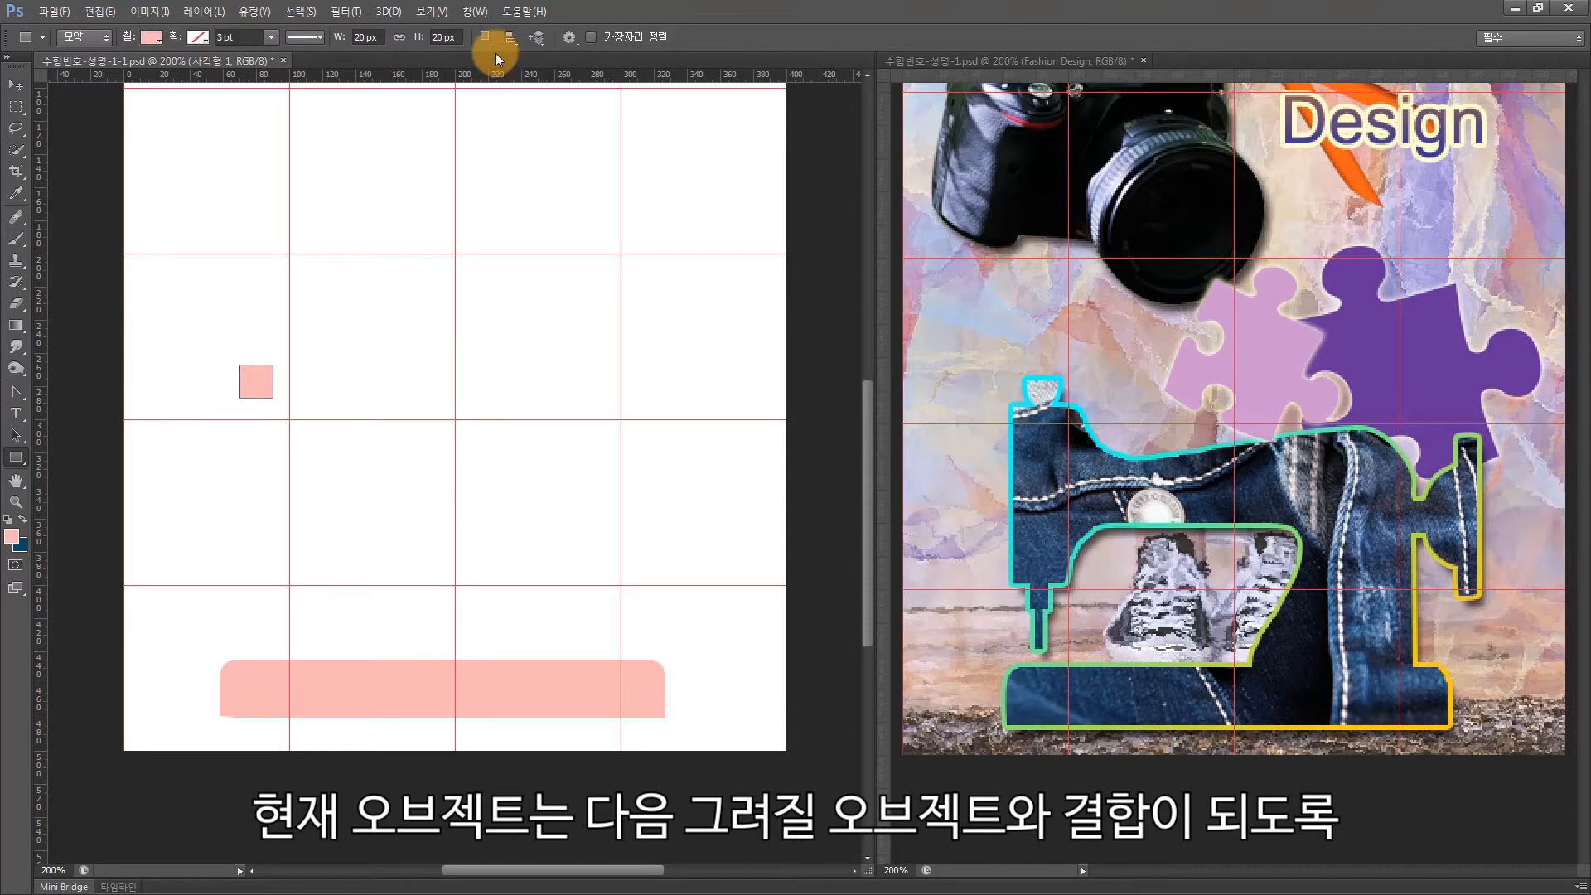
pyautogui.click(487, 37)
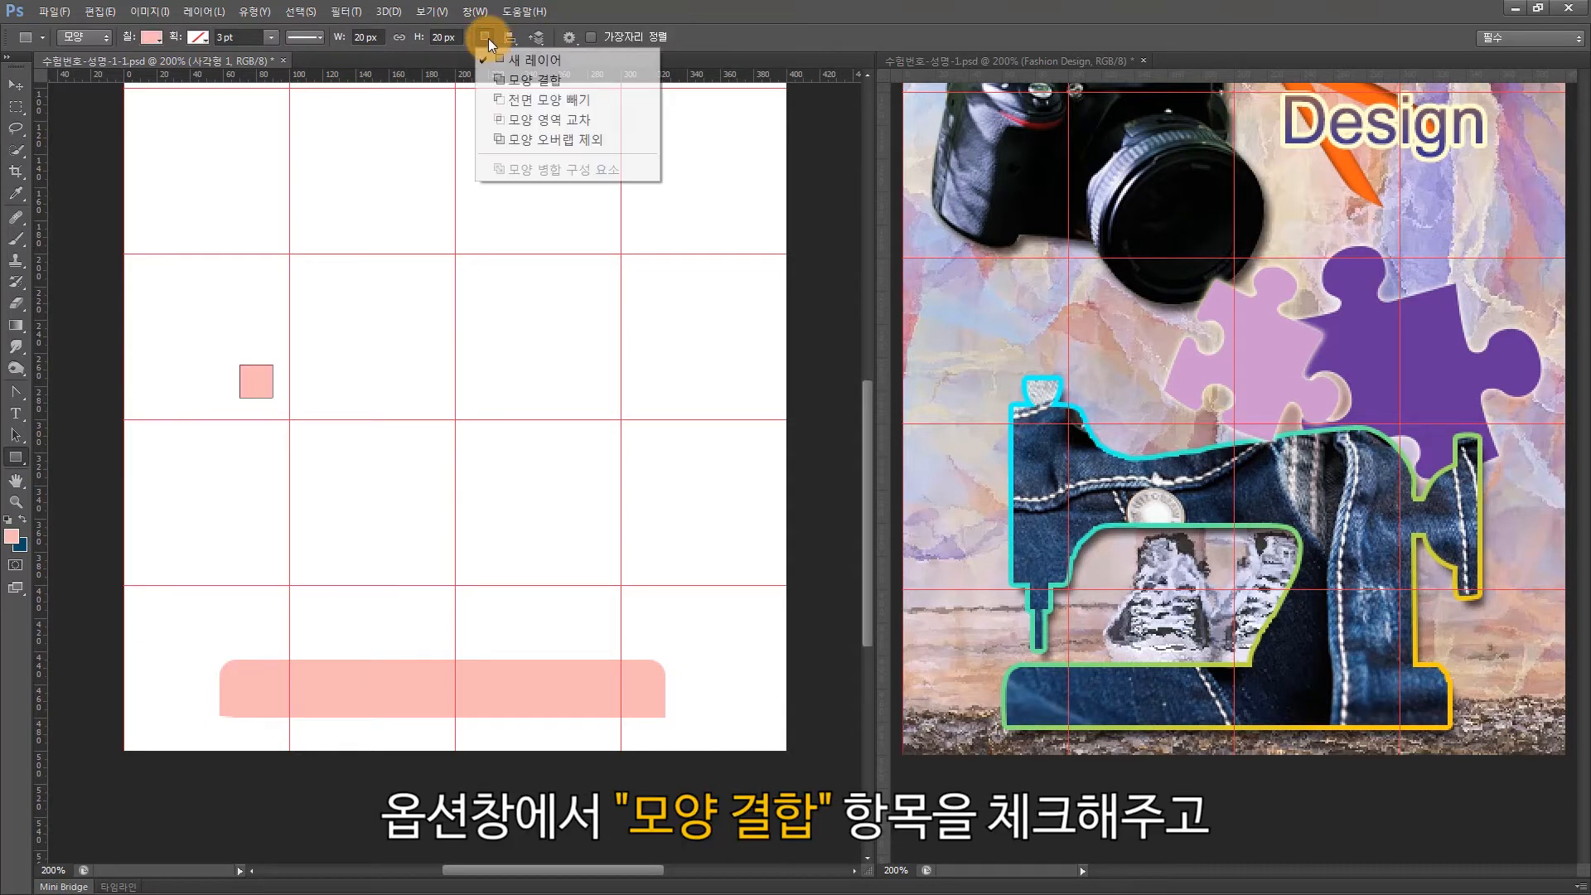
pyautogui.click(507, 82)
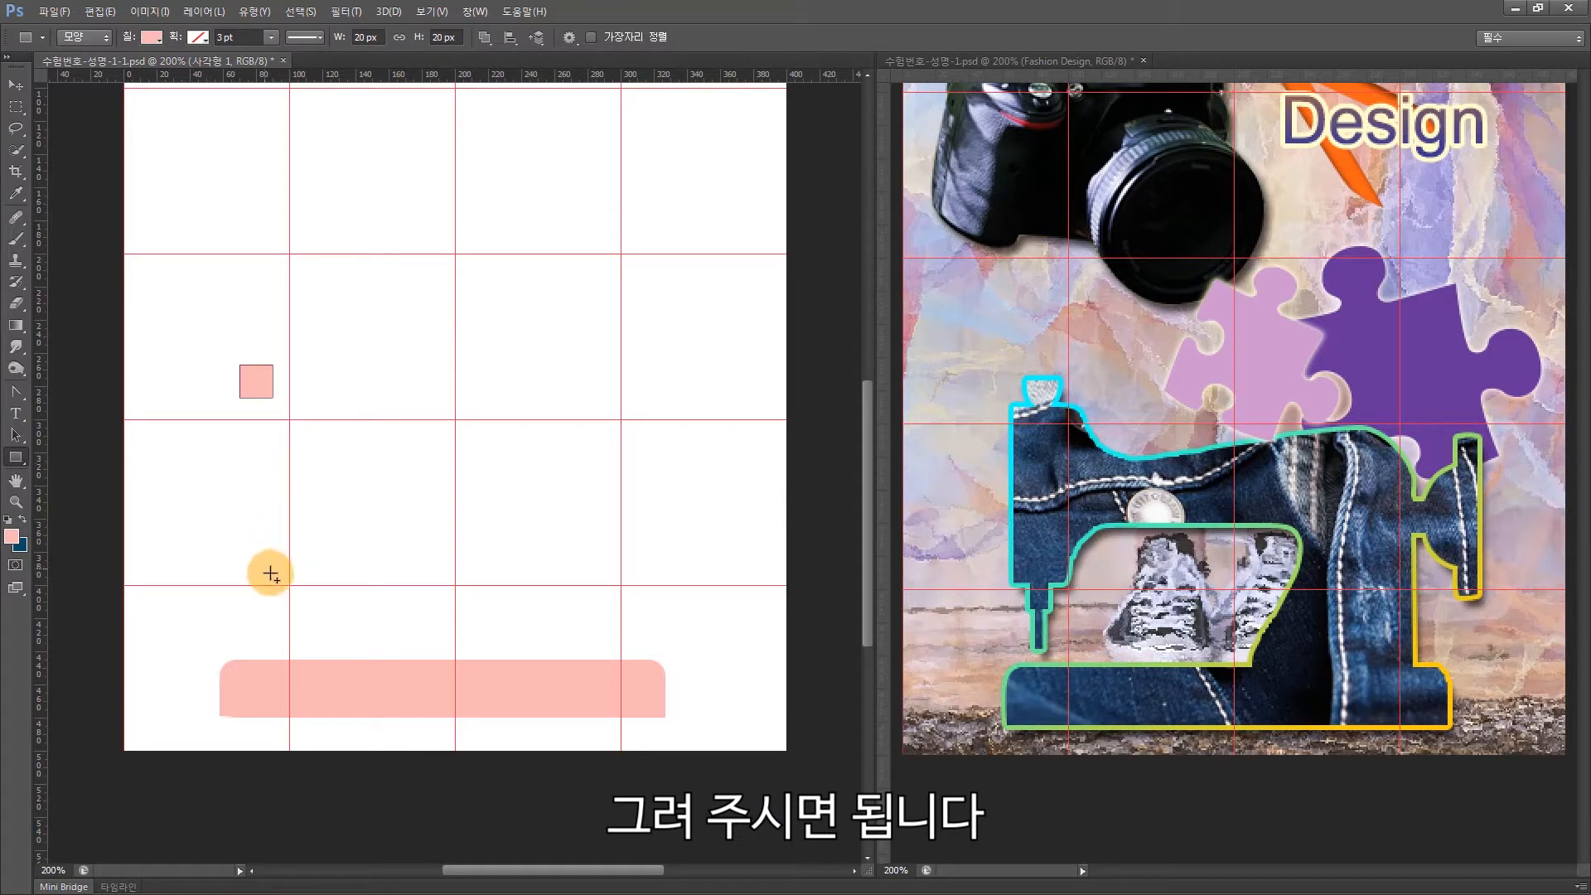
pyautogui.moveTo(289, 580); pyautogui.dragTo(234, 393)
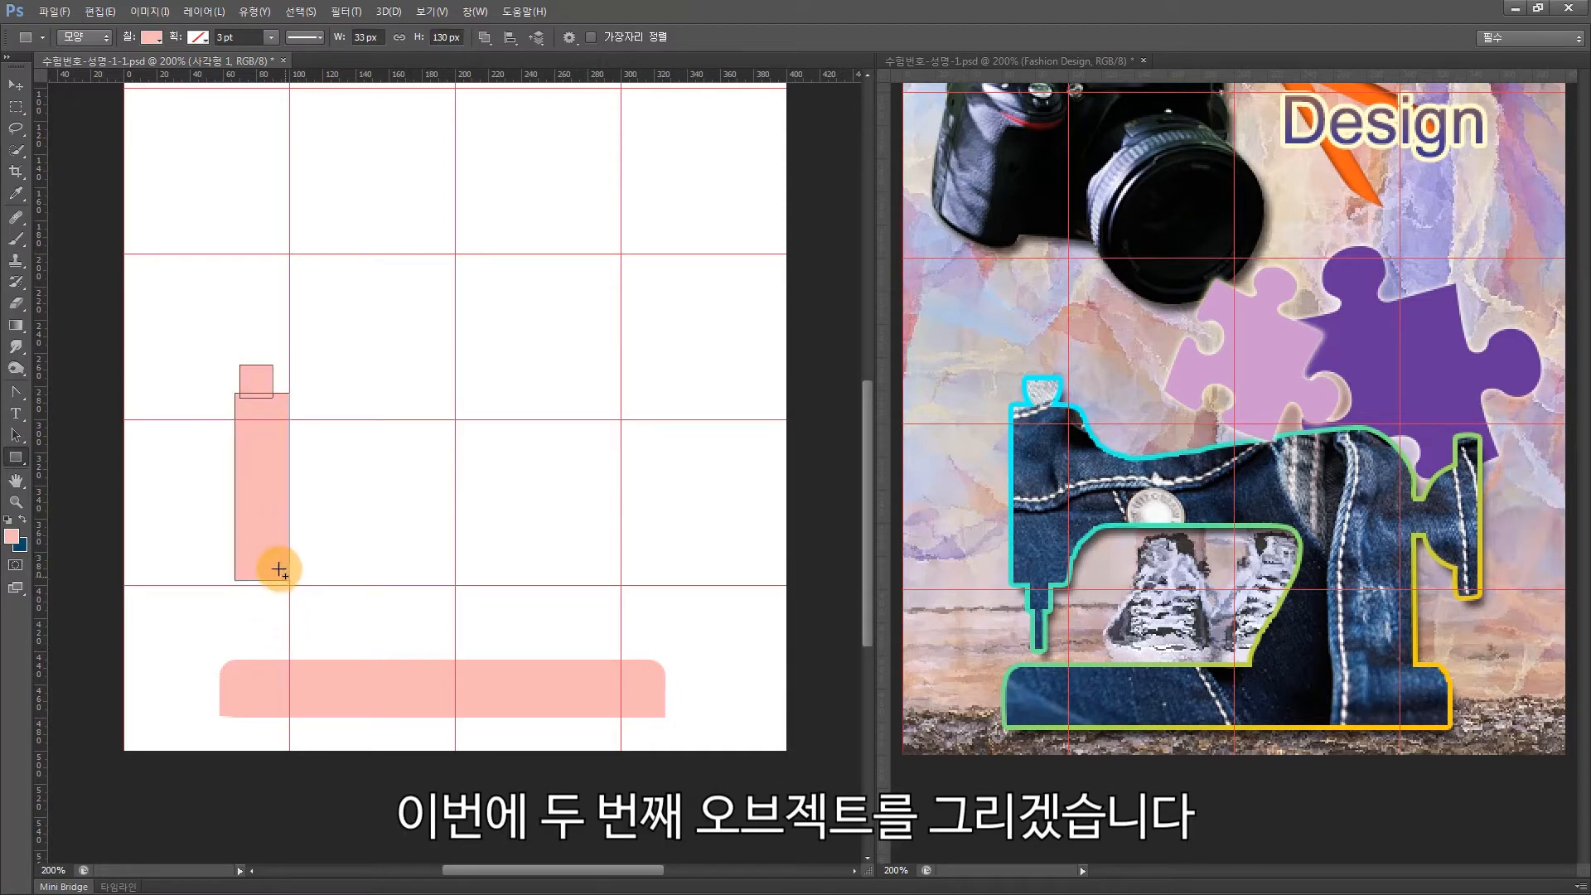
# - Add a short narrow rectangle below the tall one and a needle rectangle about 5 × 27 px beneath it
pyautogui.moveTo(276, 571); pyautogui.dragTo(257, 613)
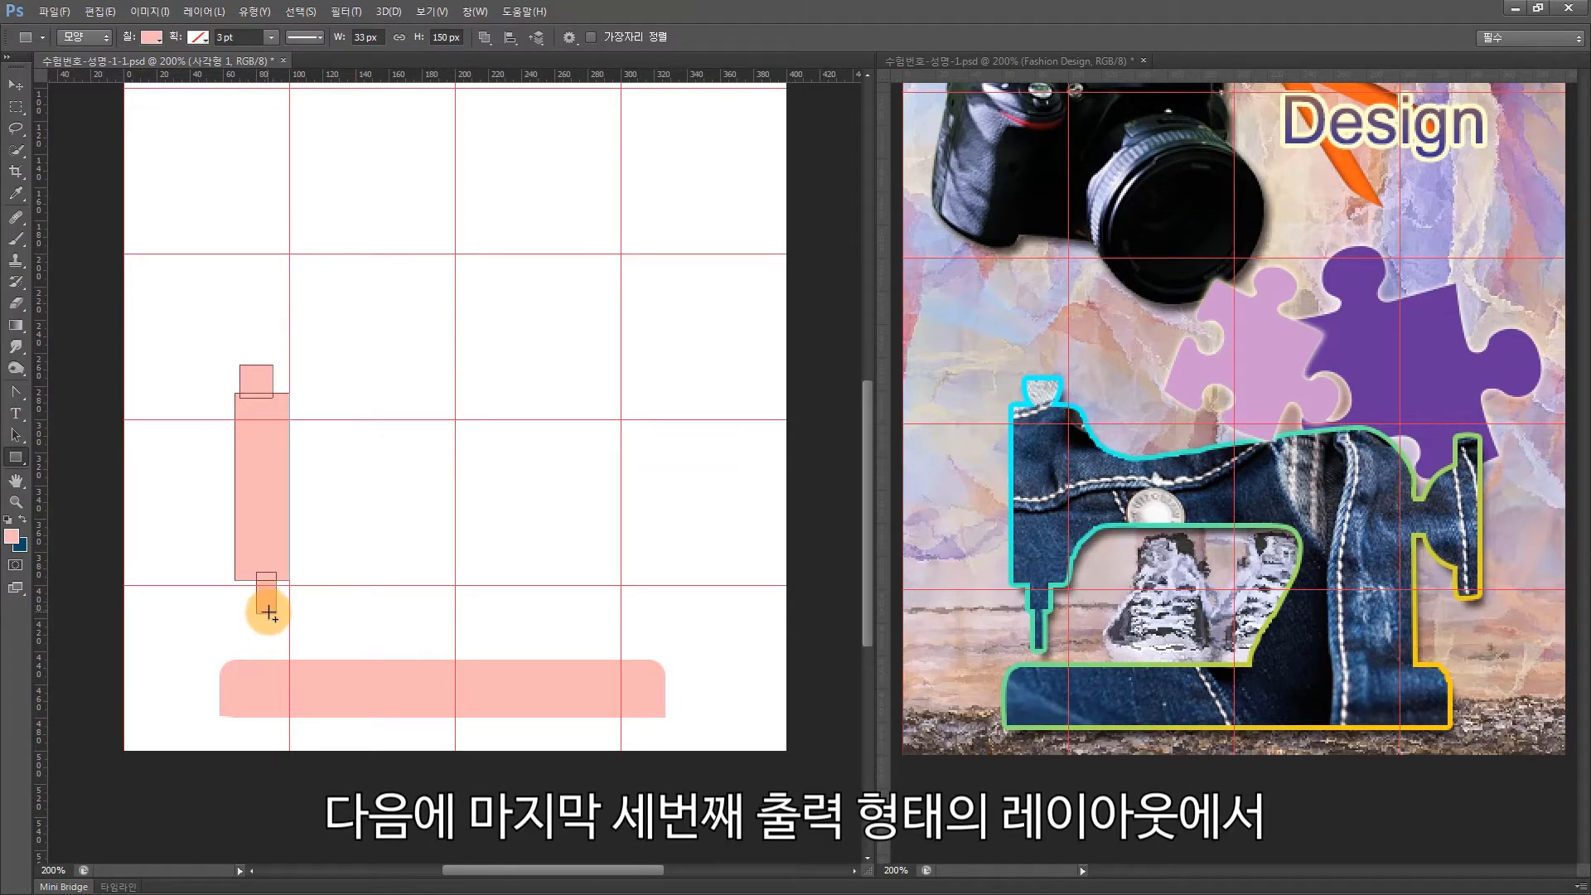
pyautogui.moveTo(270, 610); pyautogui.dragTo(263, 653)
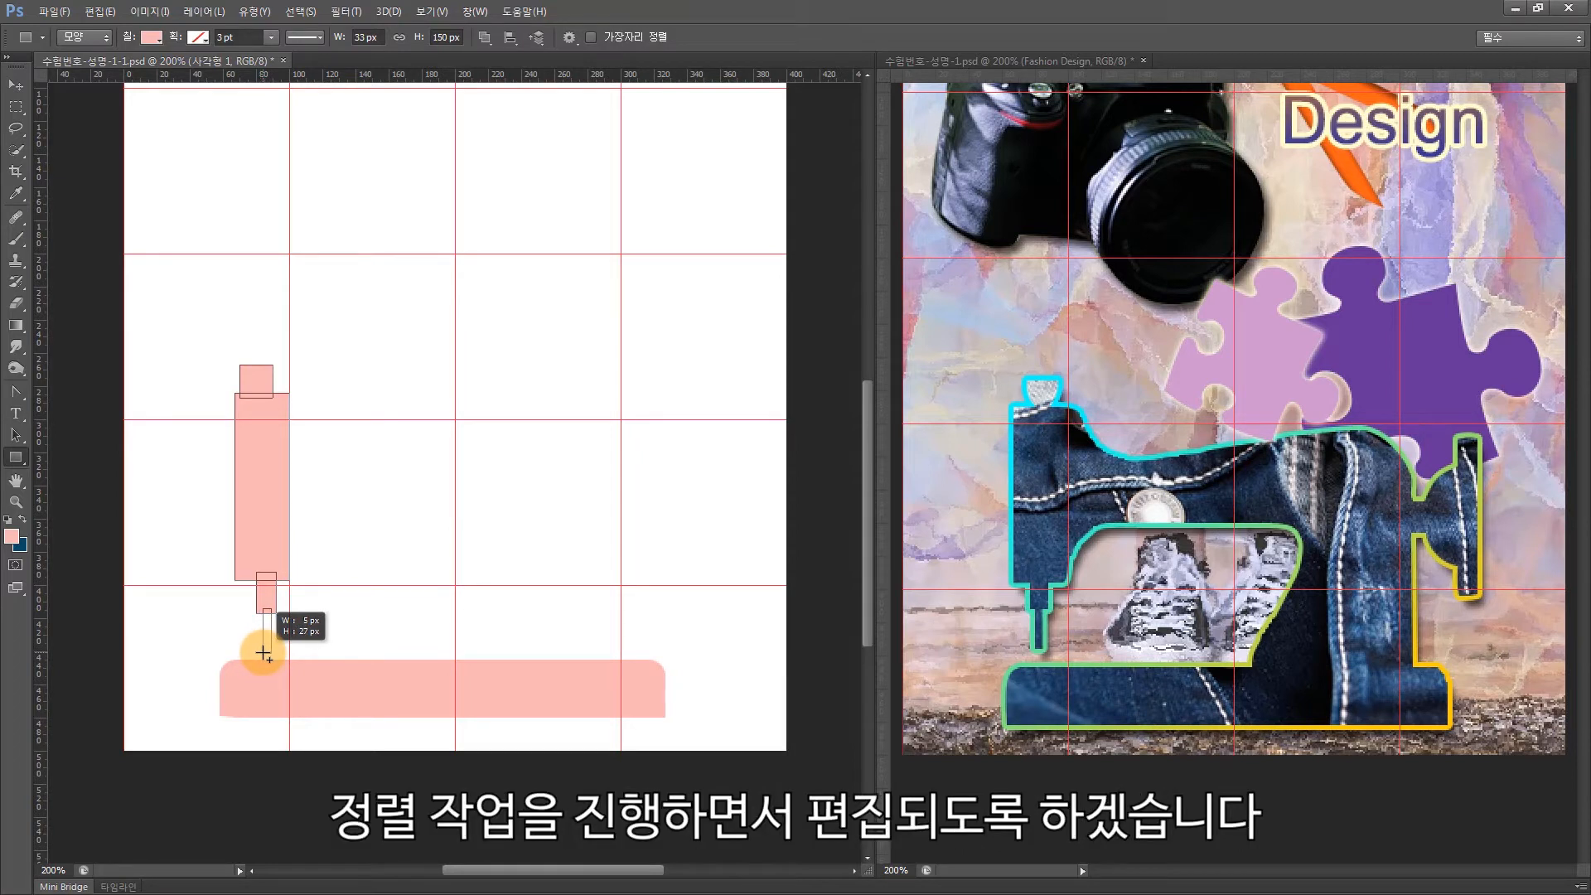
pyautogui.moveTo(263, 654); pyautogui.dragTo(263, 653)
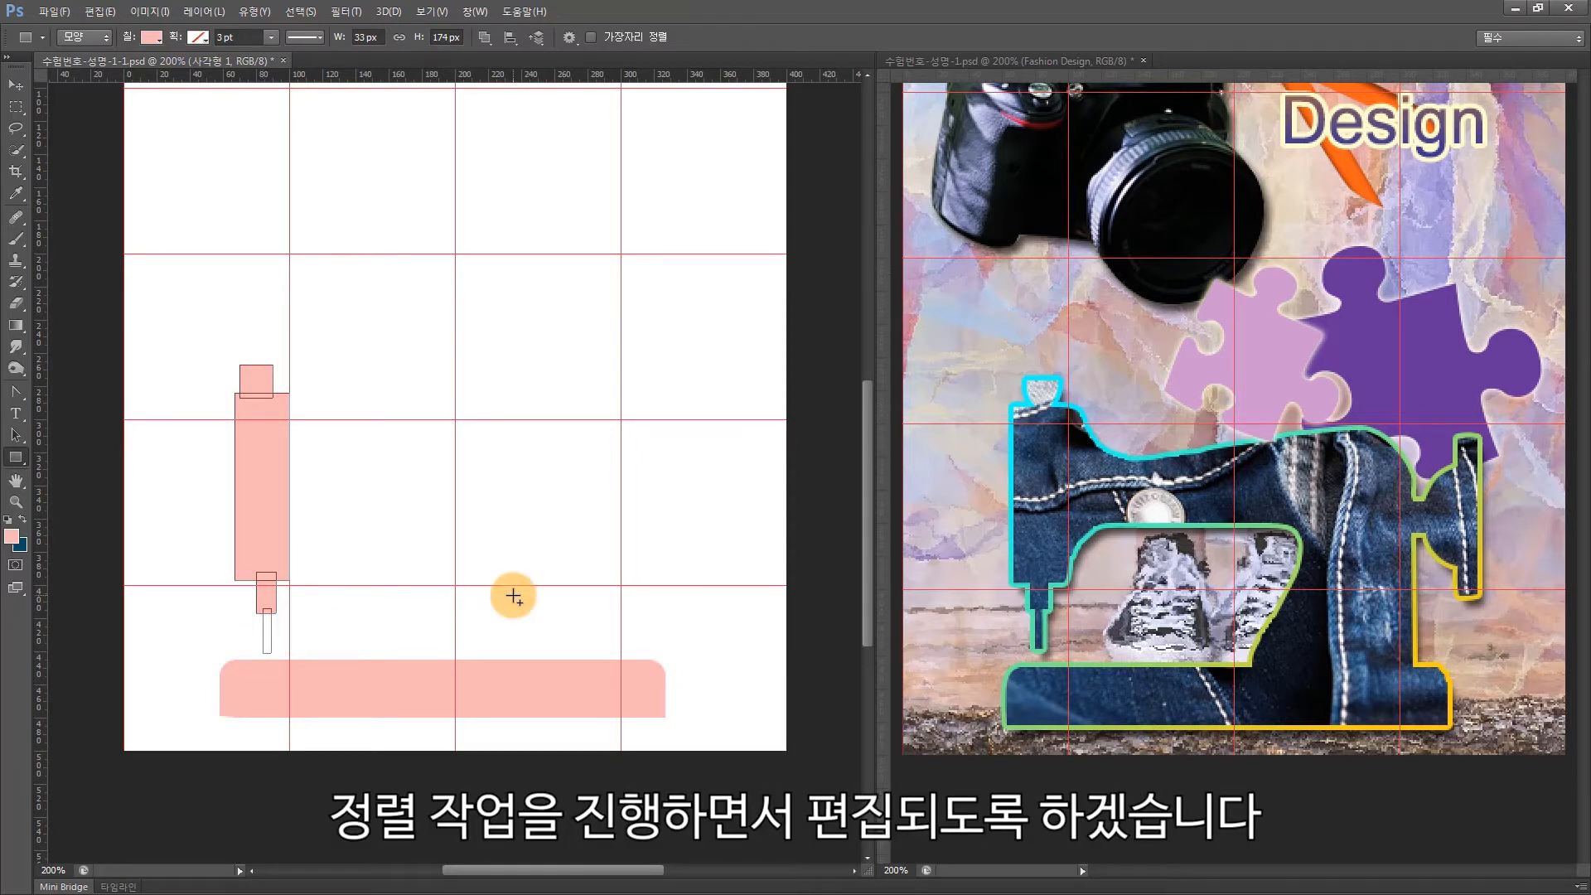
# - Select all four rectangles of the machine's front part and align them on their horizontal centers (수평 가운데)
pyautogui.click(22, 439)
pyautogui.moveTo(226, 345); pyautogui.dragTo(306, 639)
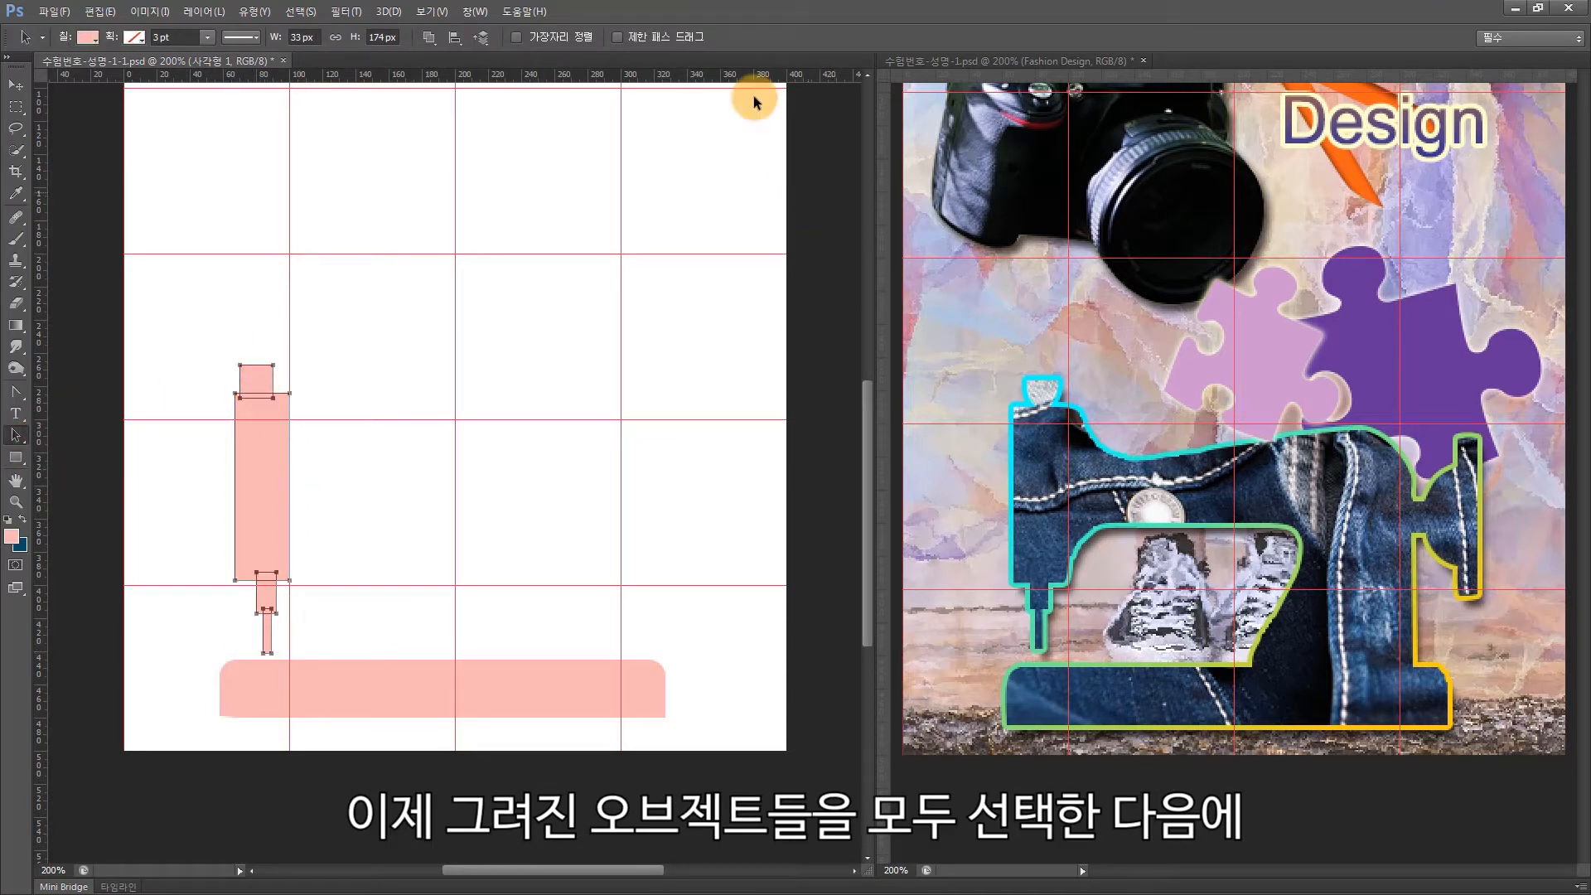
pyautogui.click(458, 38)
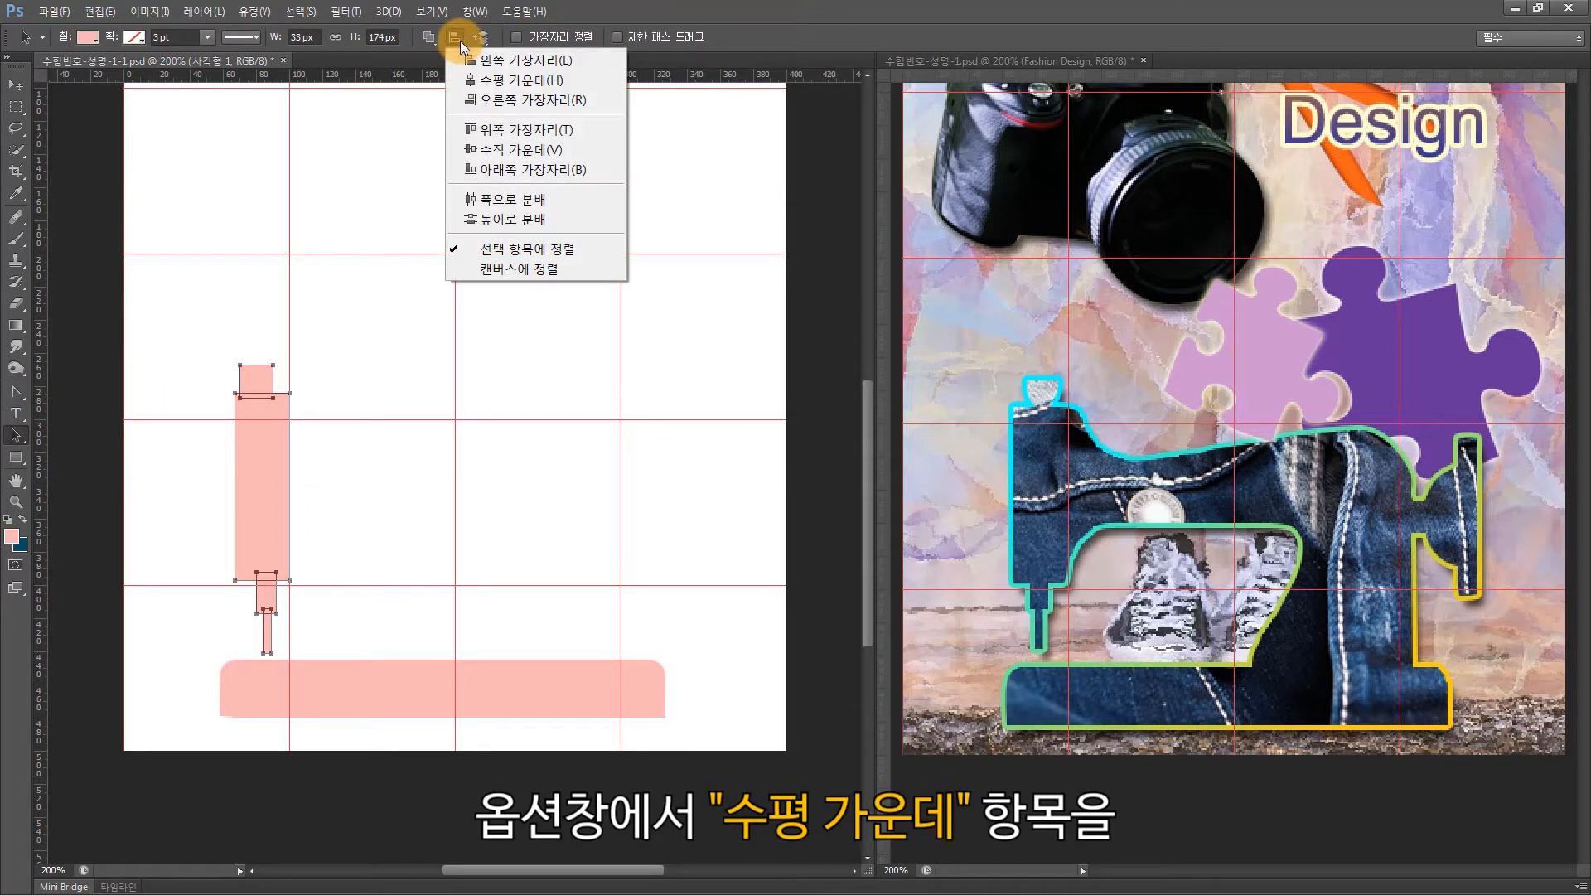
pyautogui.click(529, 80)
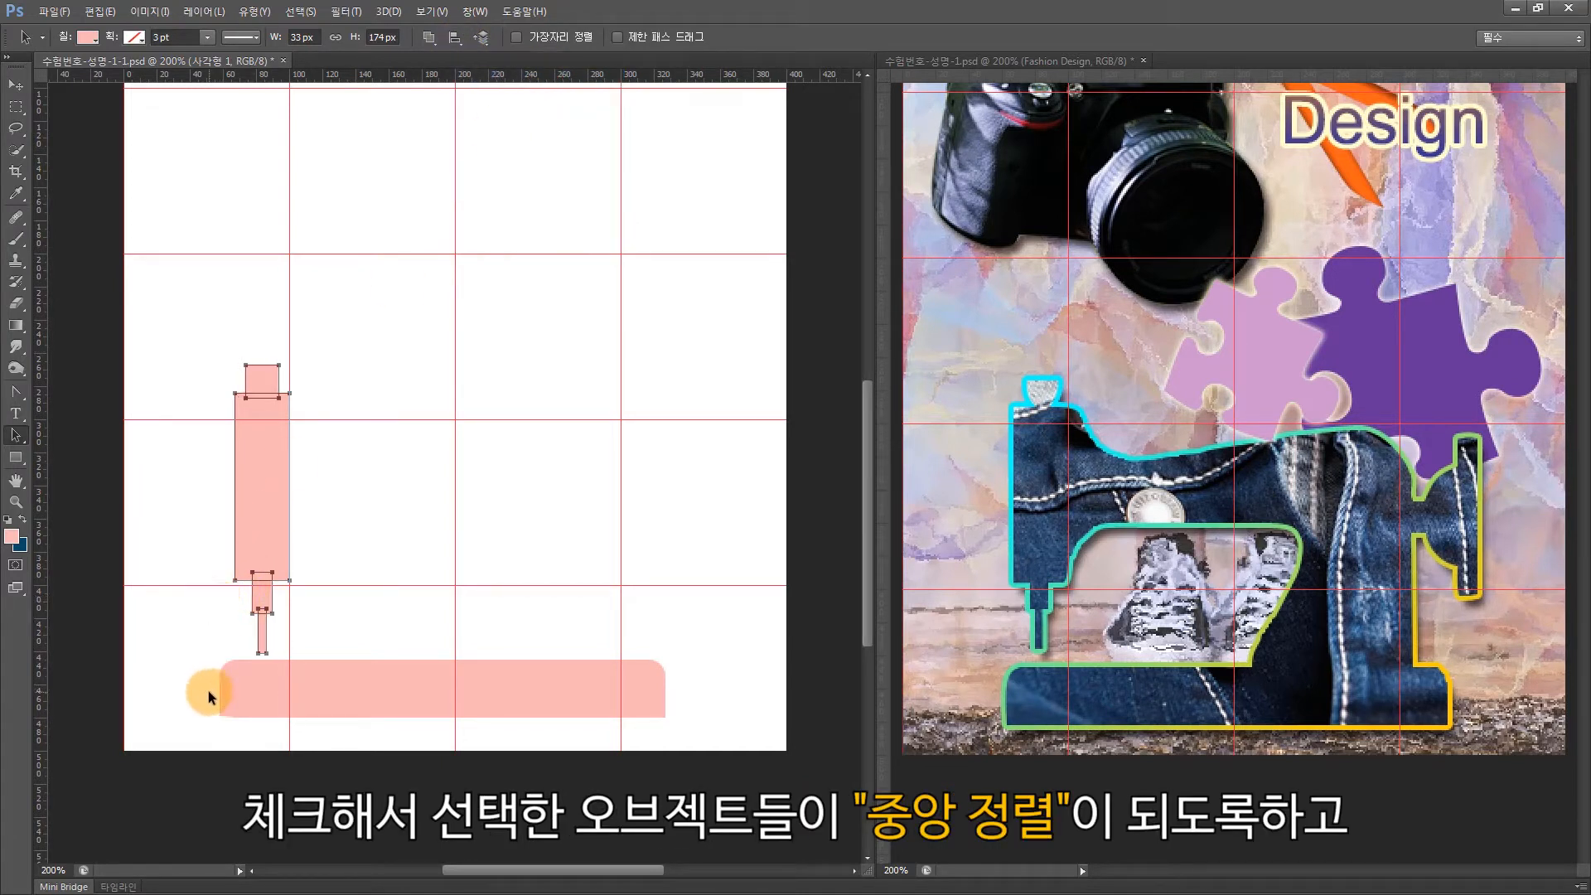
# - Merge the aligned rectangles into one outline with 모양 병합 구성 요소 (Merge Shape Components) and deselect it
pyautogui.click(428, 36)
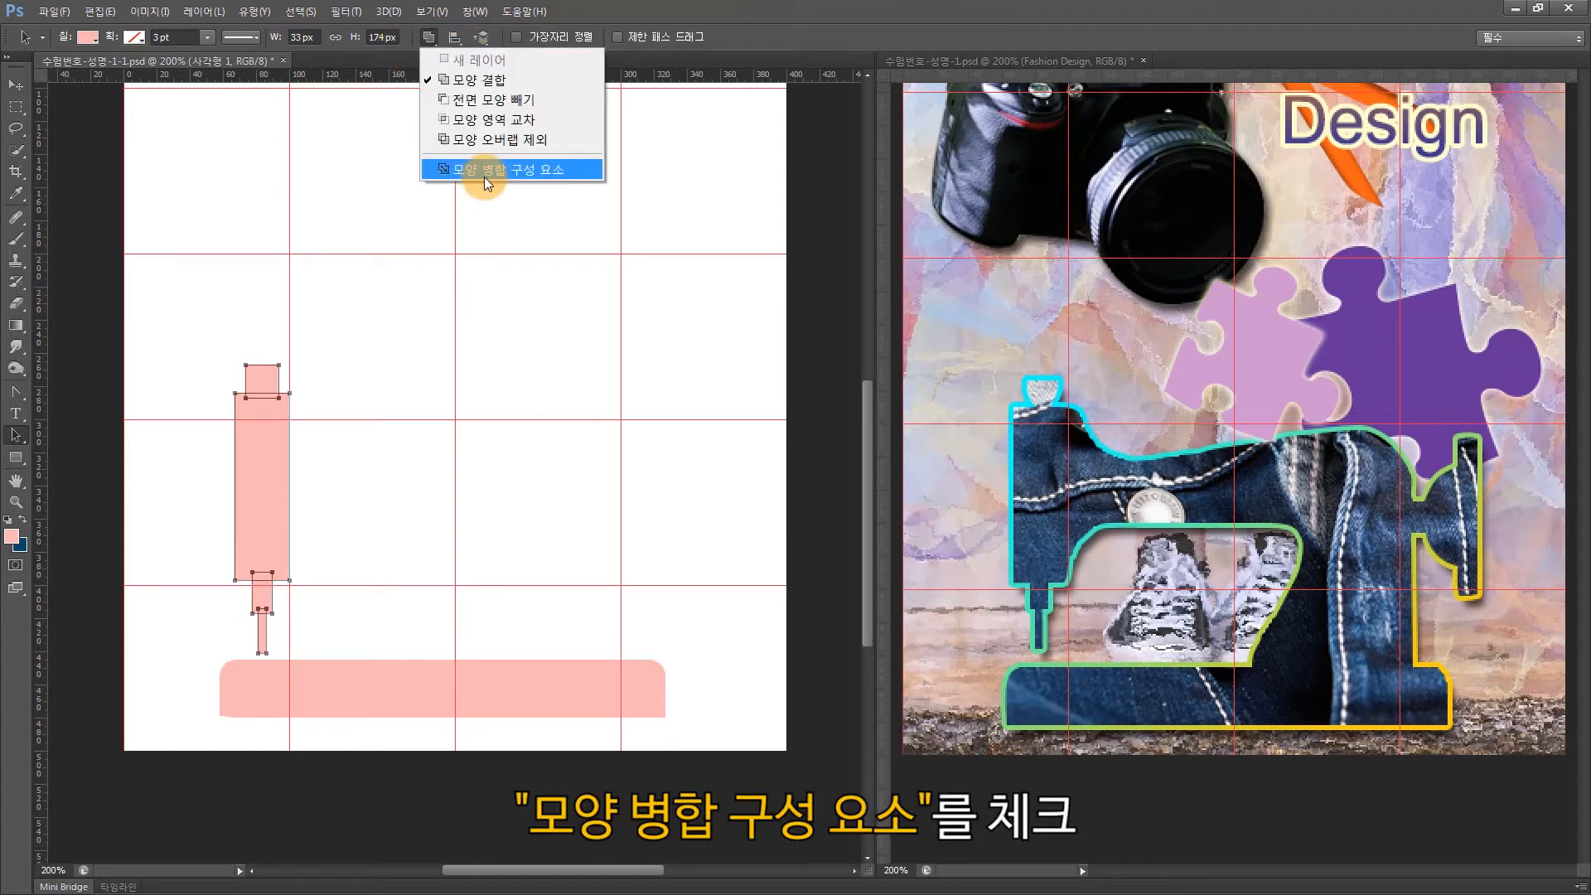
pyautogui.click(483, 176)
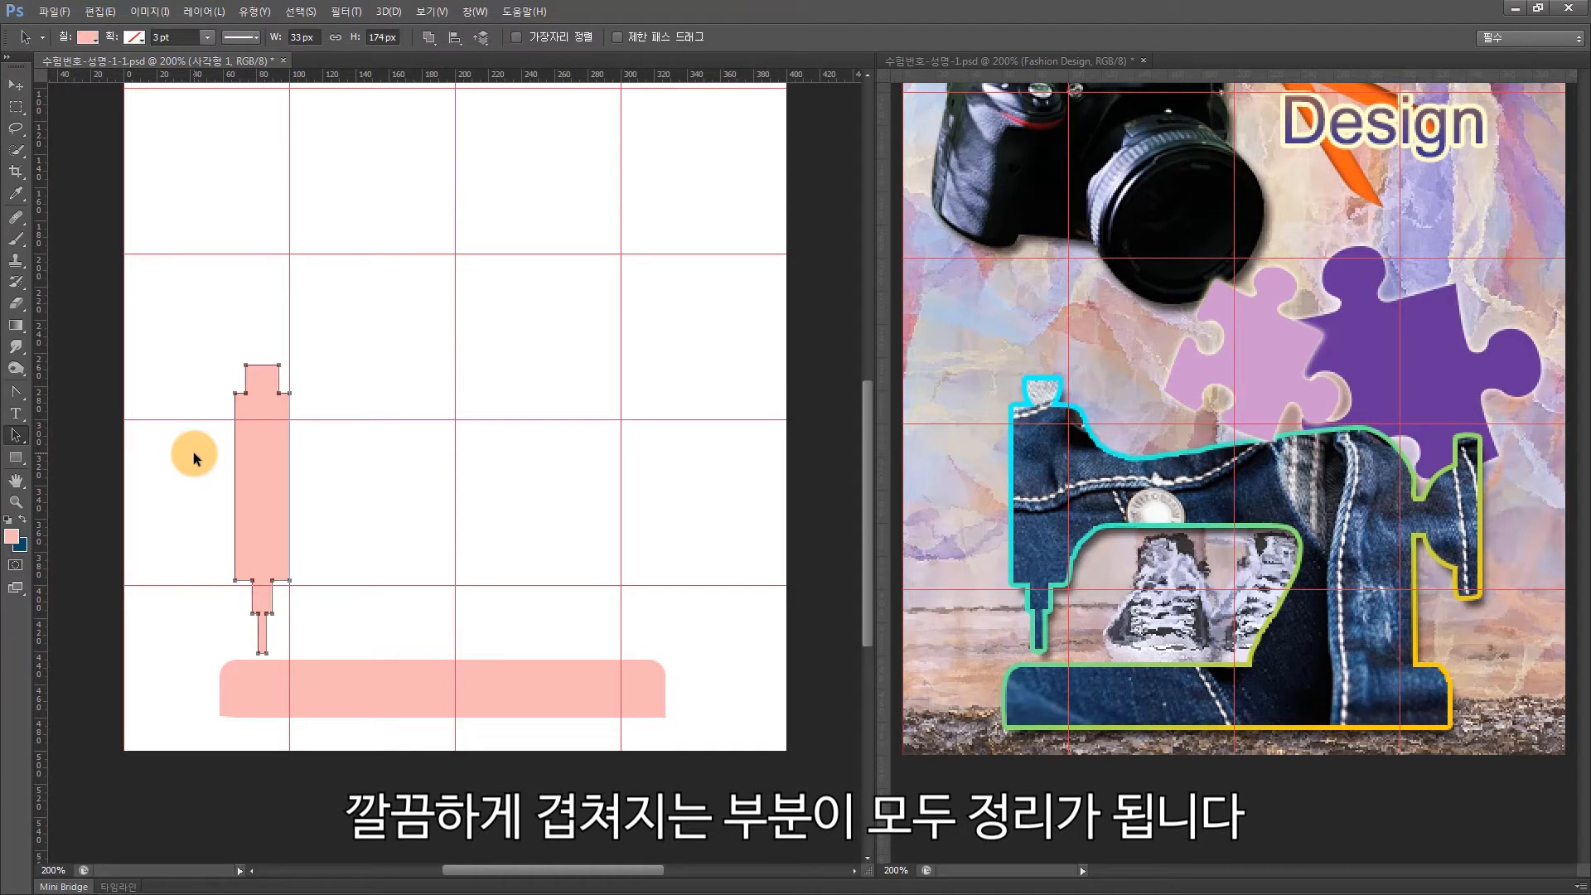
pyautogui.click(211, 539)
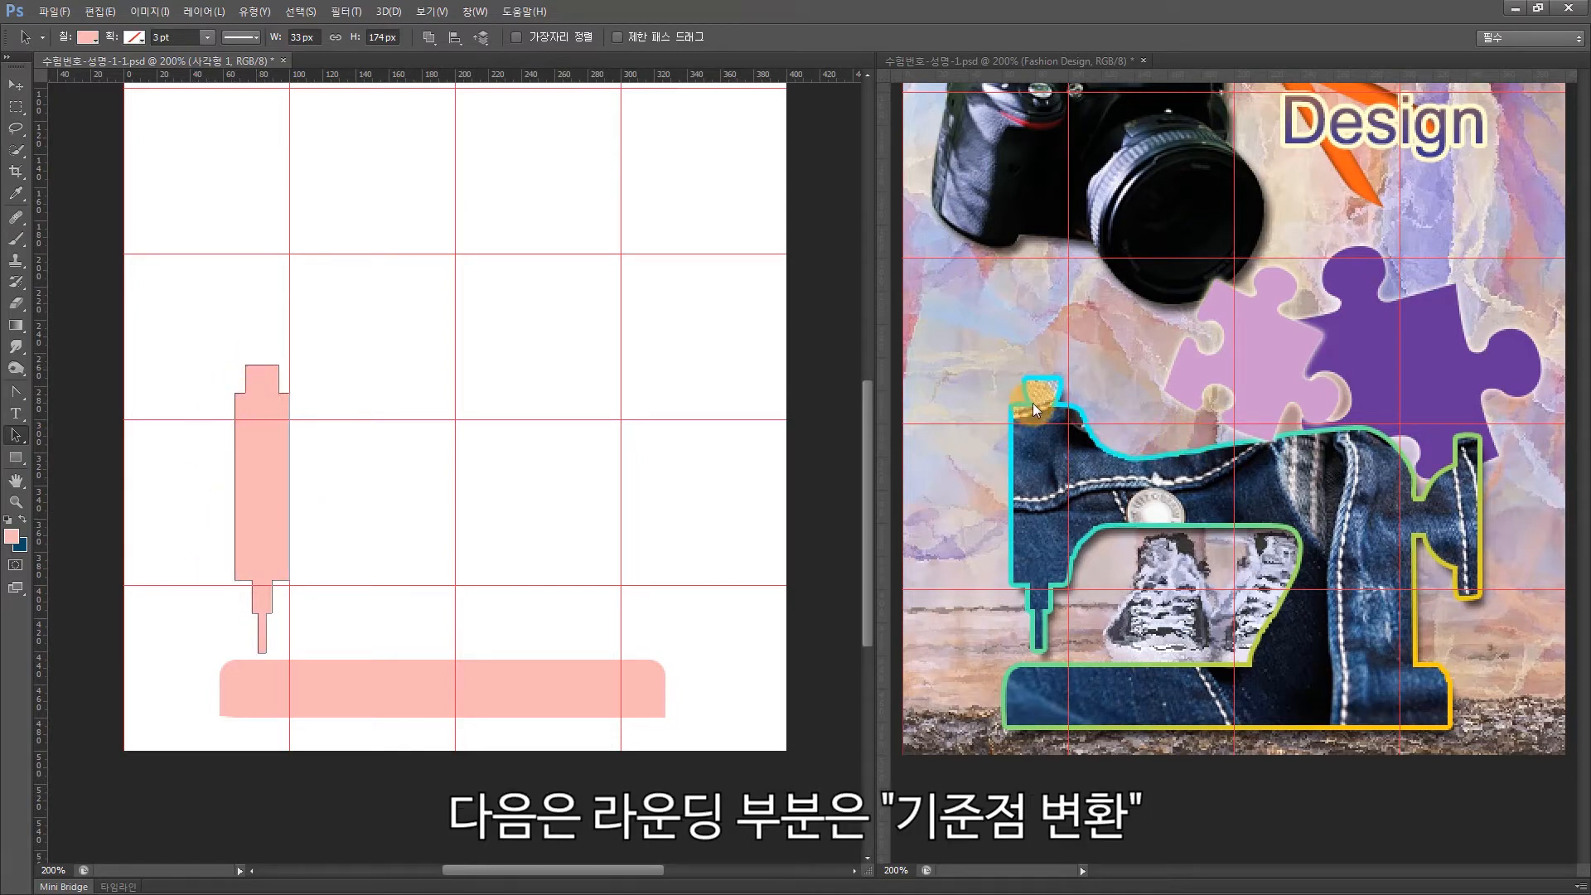
# - Move the top knob's lower-left anchor point inward to the right and curve that side with the Convert Point tool
pyautogui.click(15, 391)
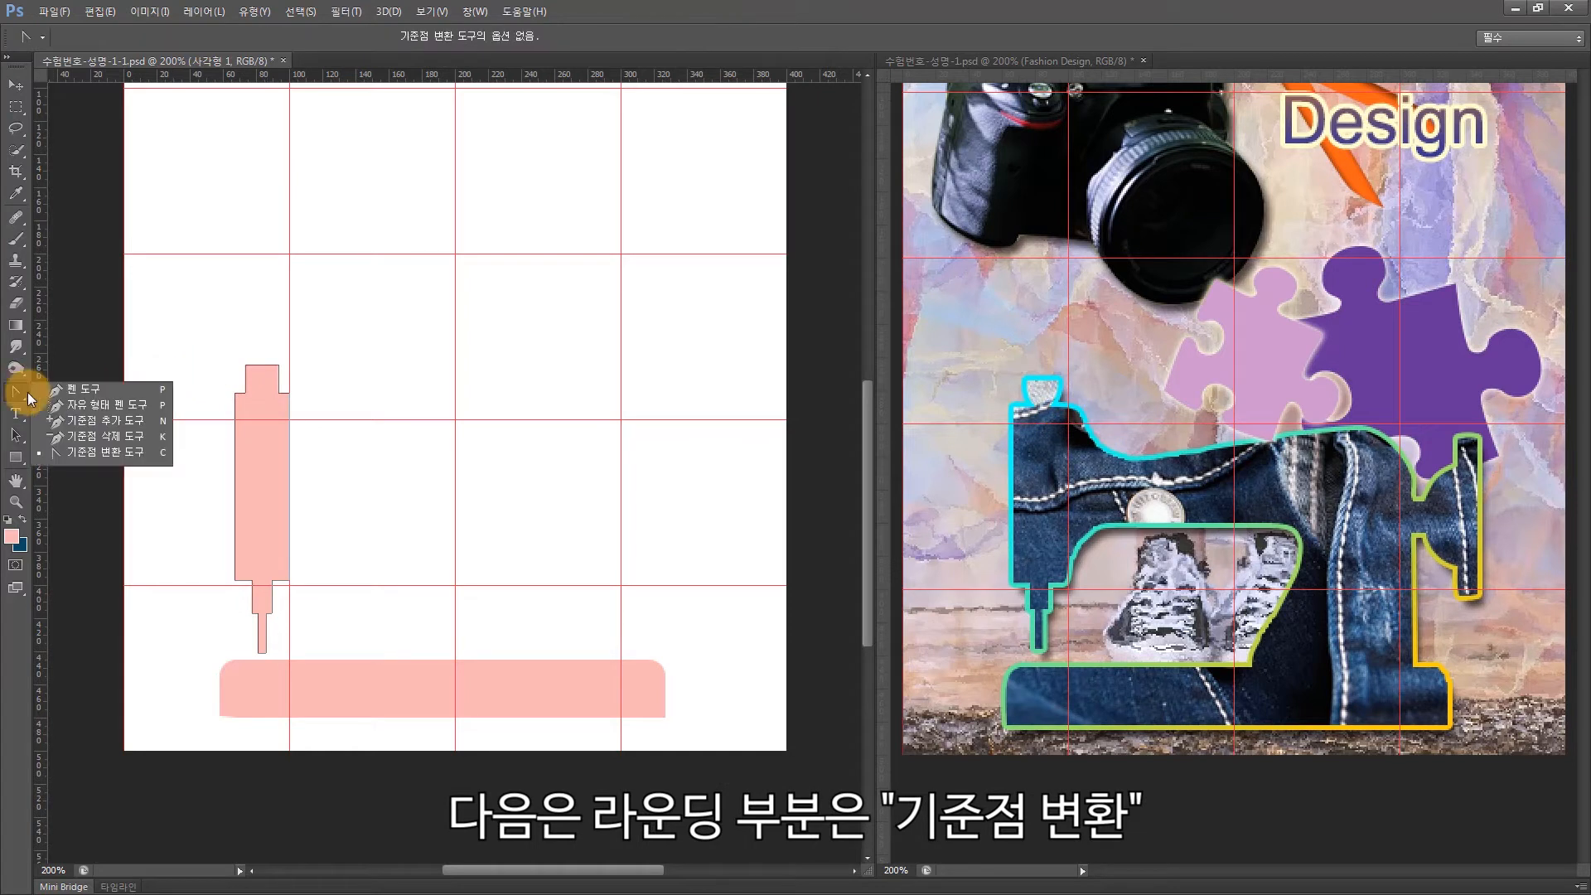
pyautogui.click(112, 450)
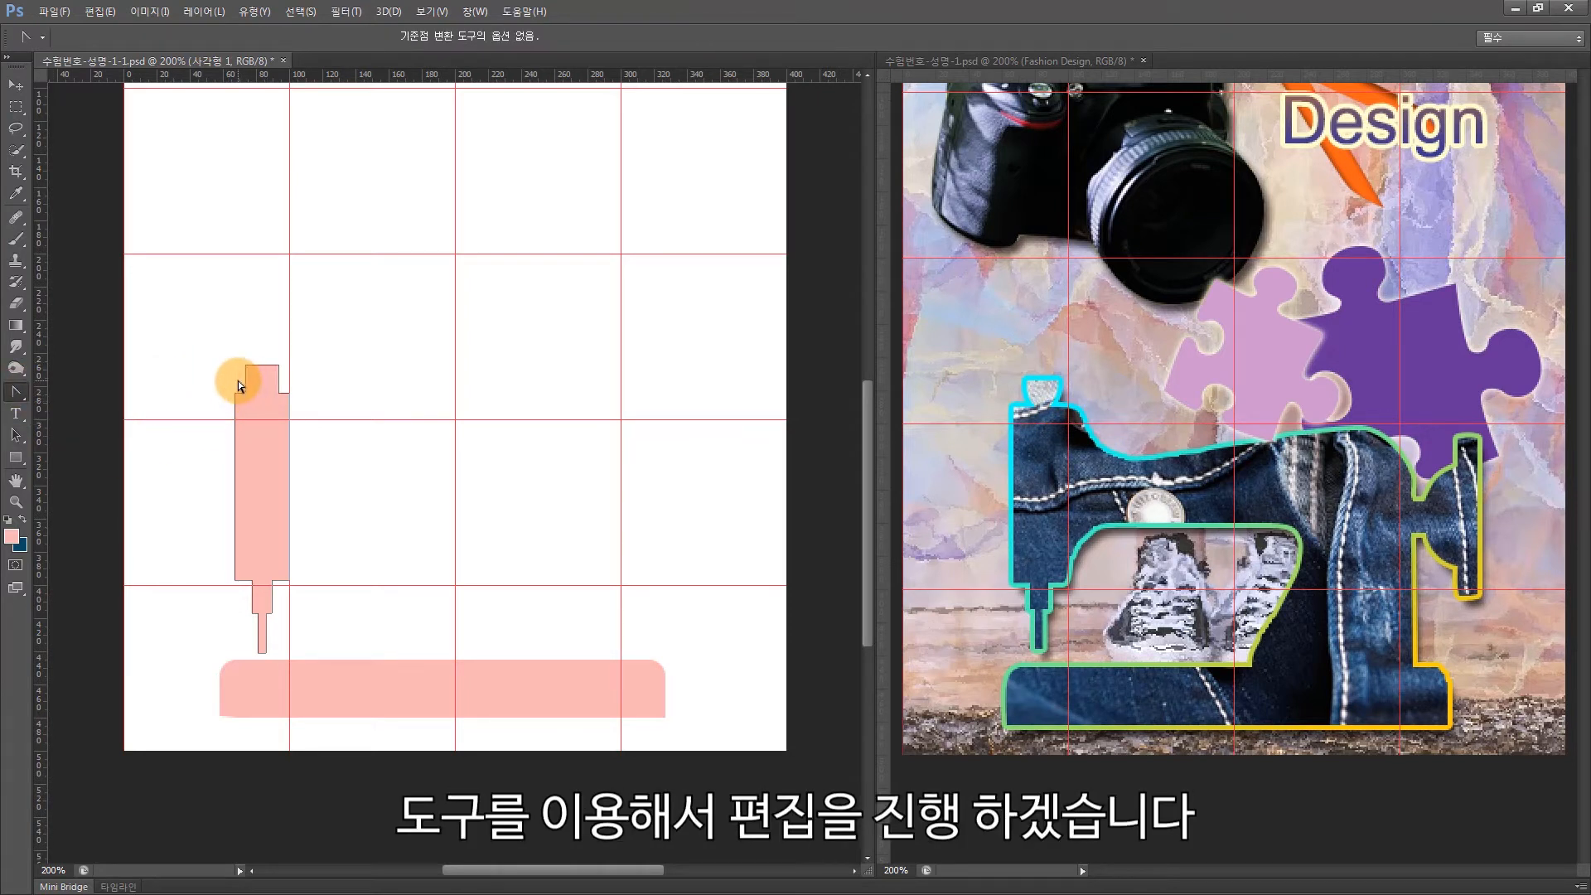
pyautogui.moveTo(256, 401); pyautogui.dragTo(256, 401)
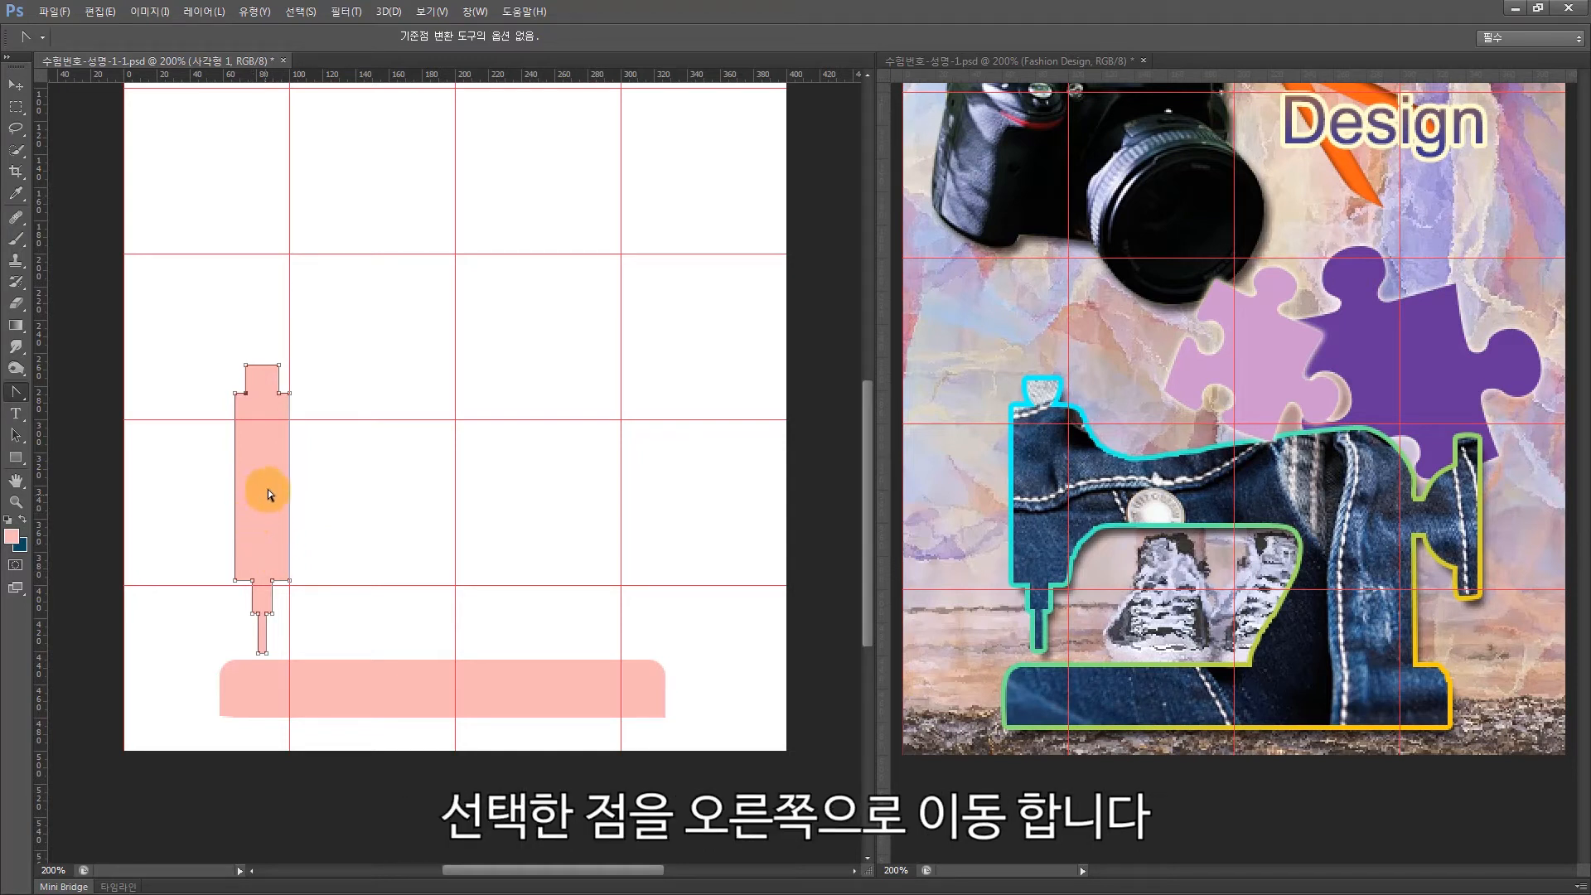
pyautogui.press('Right')
pyautogui.press('Right')
pyautogui.press('Right')
pyautogui.press('Right')
pyautogui.press('Right')
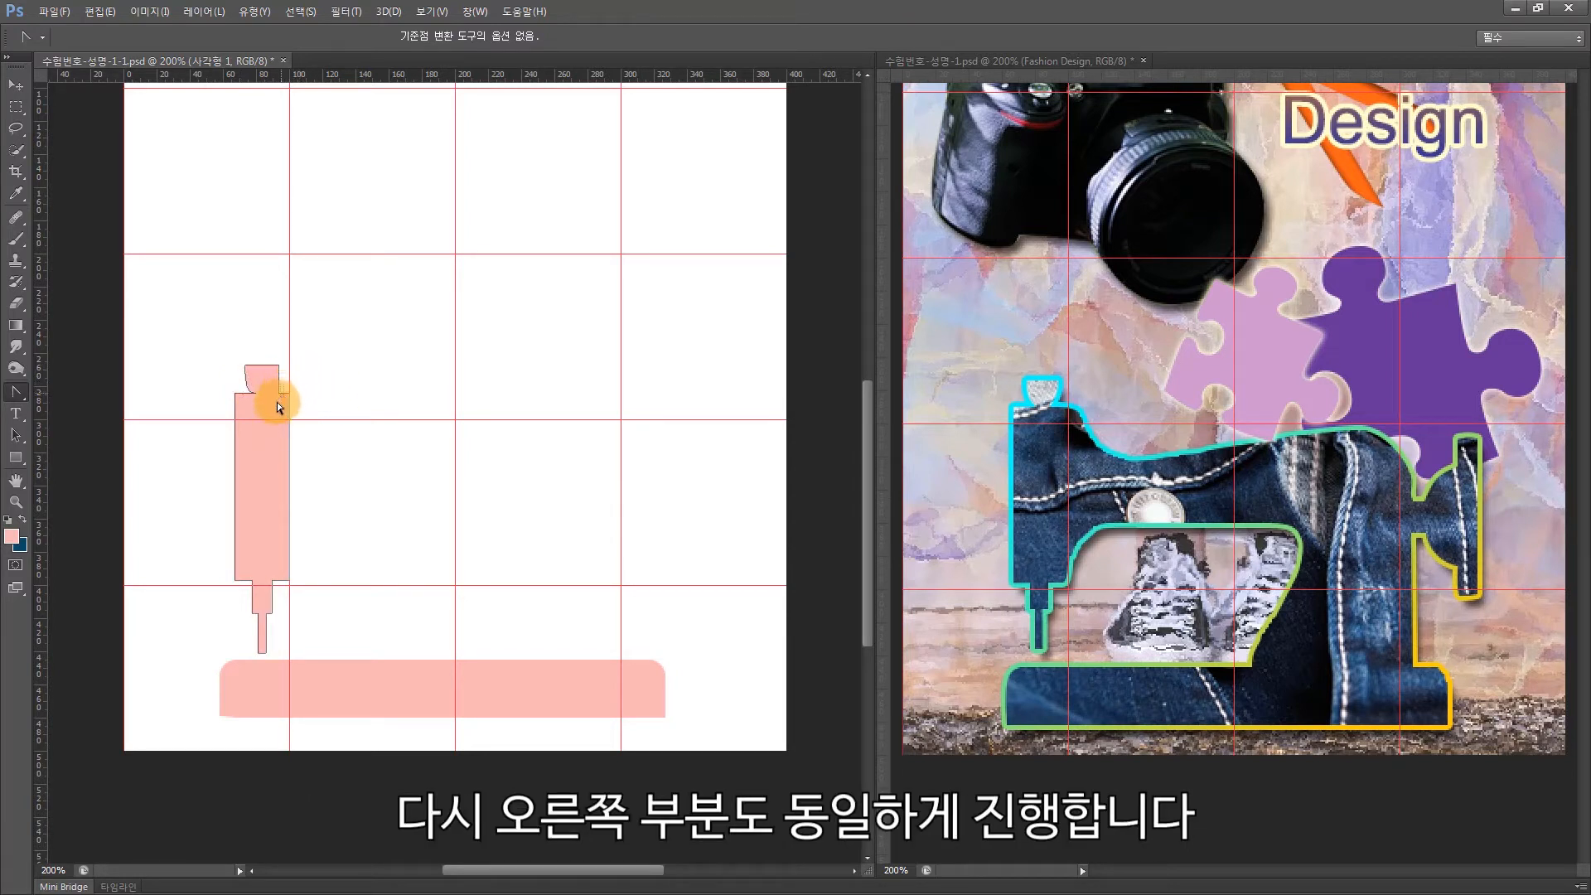
# - Move the top knob's lower-right anchor point inward to the left and curve that side to match the opposite one
pyautogui.press('Left')
pyautogui.press('Left')
pyautogui.press('Left')
pyautogui.press('Left')
pyautogui.press('Left')
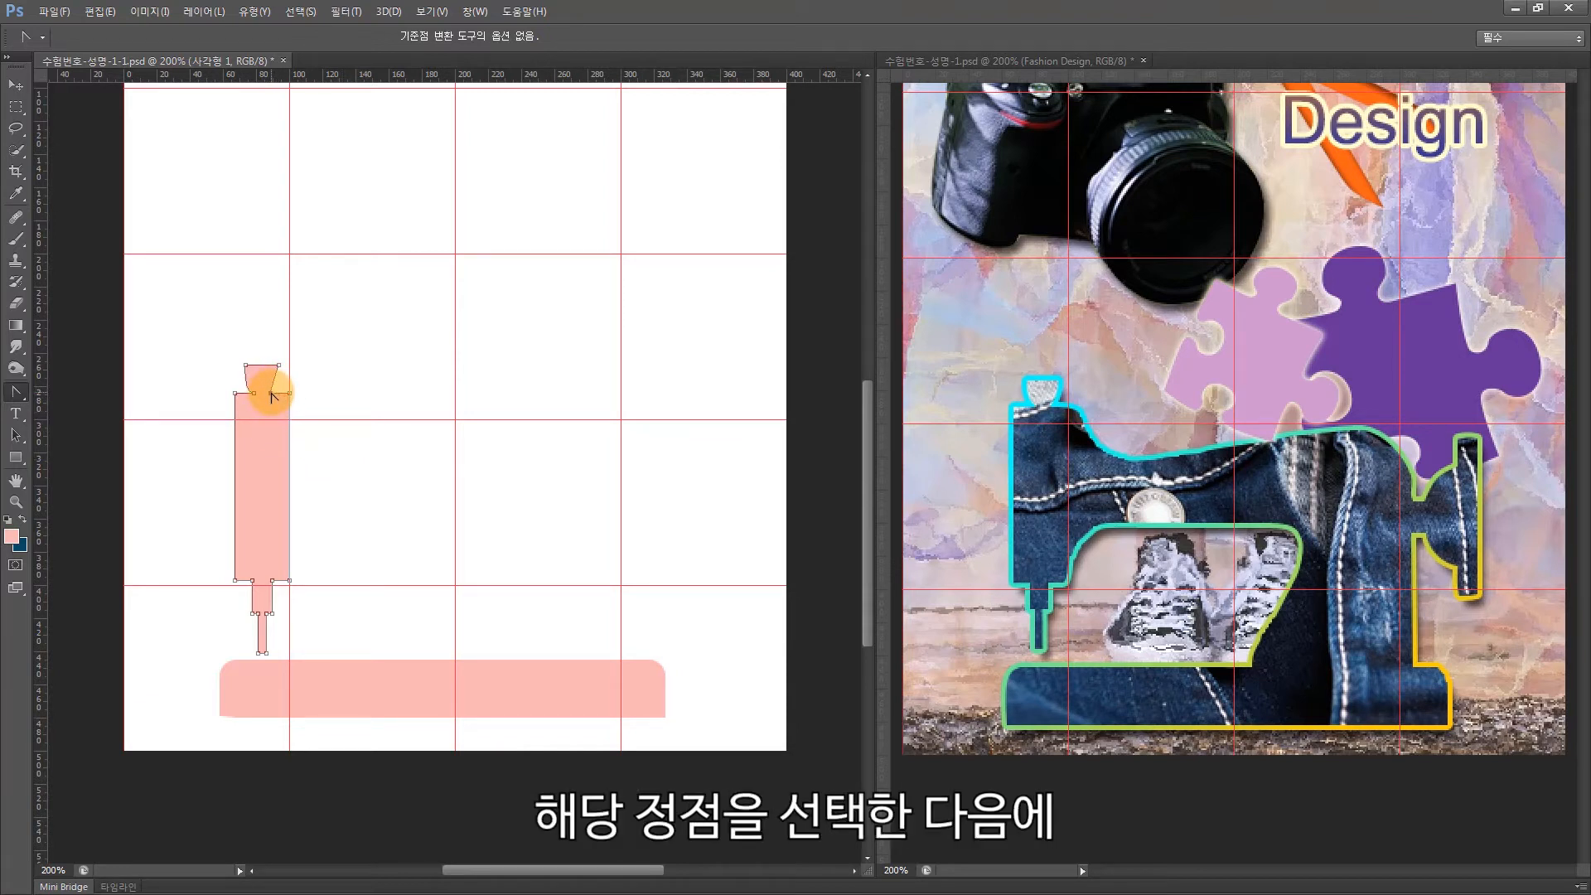
pyautogui.moveTo(258, 388); pyautogui.dragTo(259, 388)
pyautogui.click(357, 431)
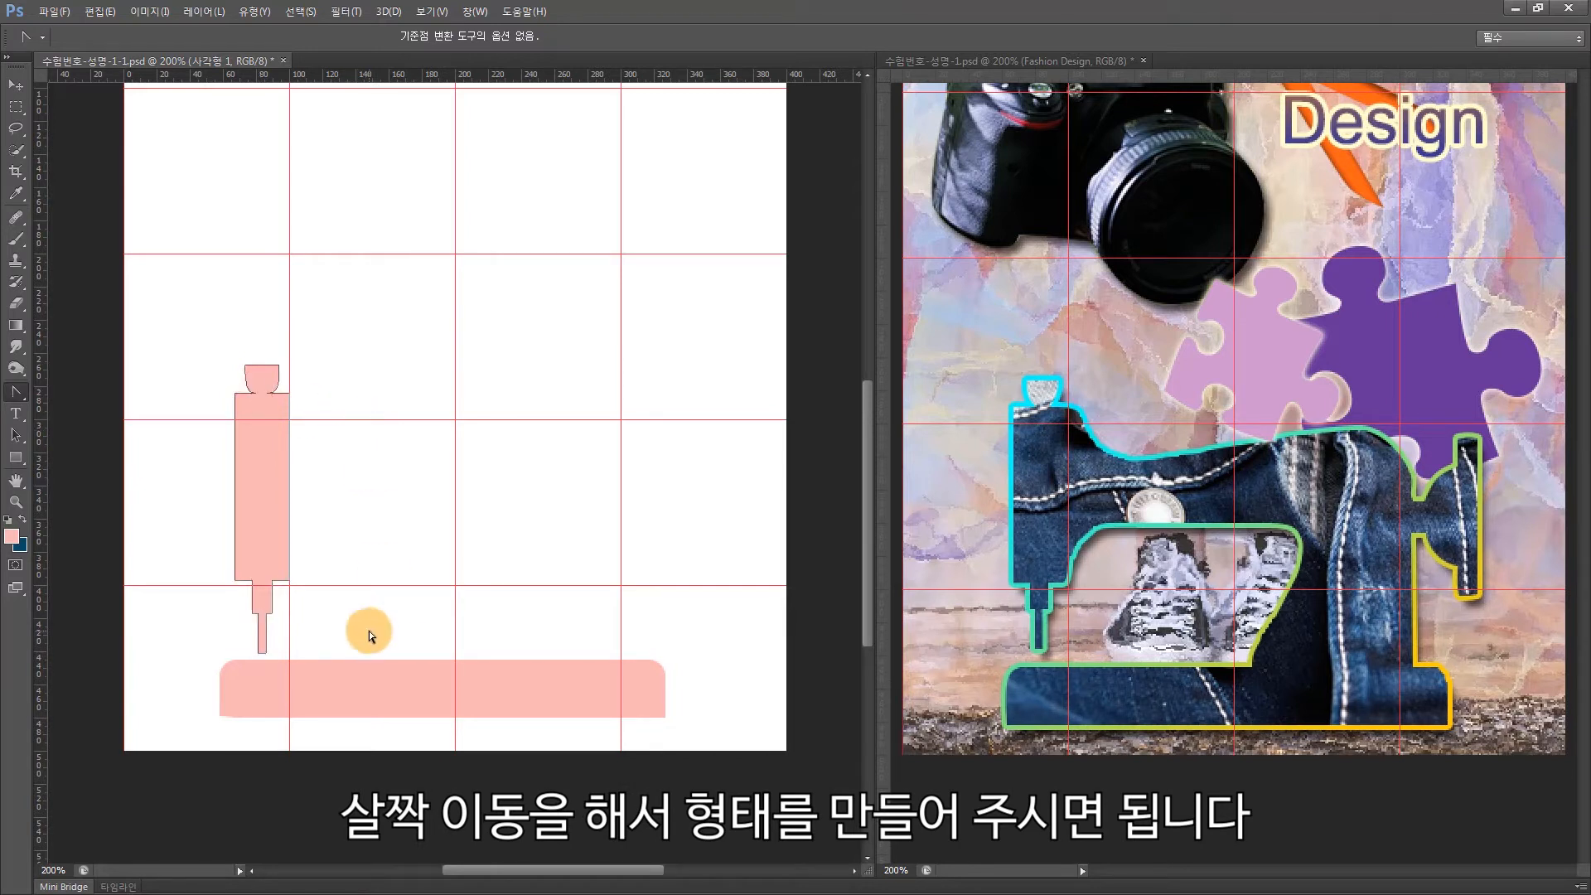
# - Add a rectangle about 20 px wide and 60 px high for the machine's rear part, using 모양 결합 (Combine Shapes) with the front-part shape
pyautogui.press('u')
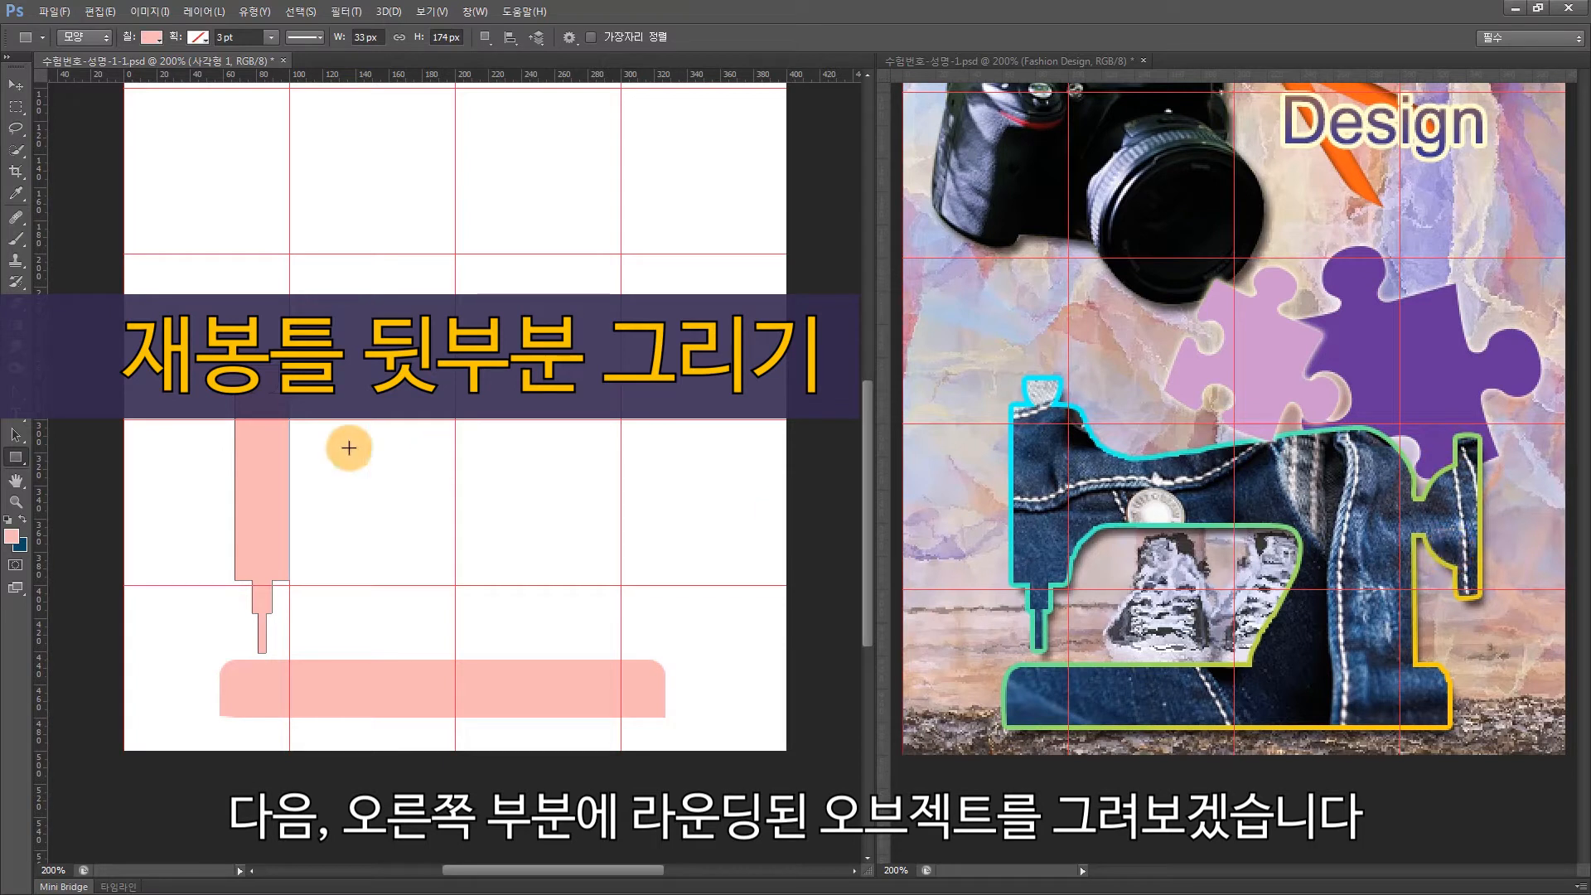
pyautogui.press('a')
pyautogui.click(271, 548)
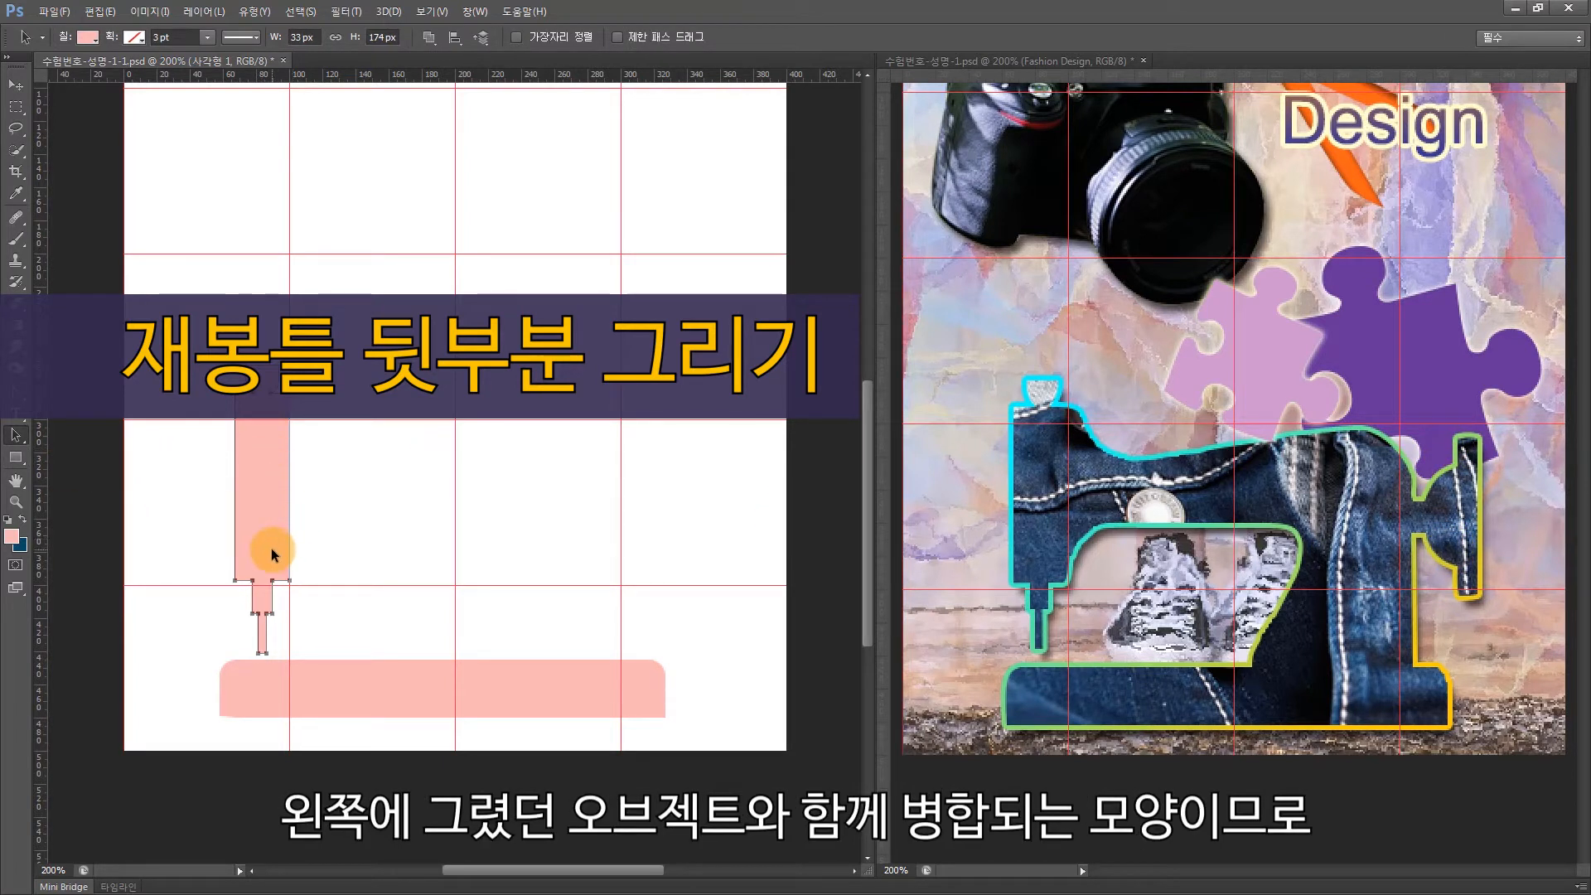
pyautogui.click(16, 456)
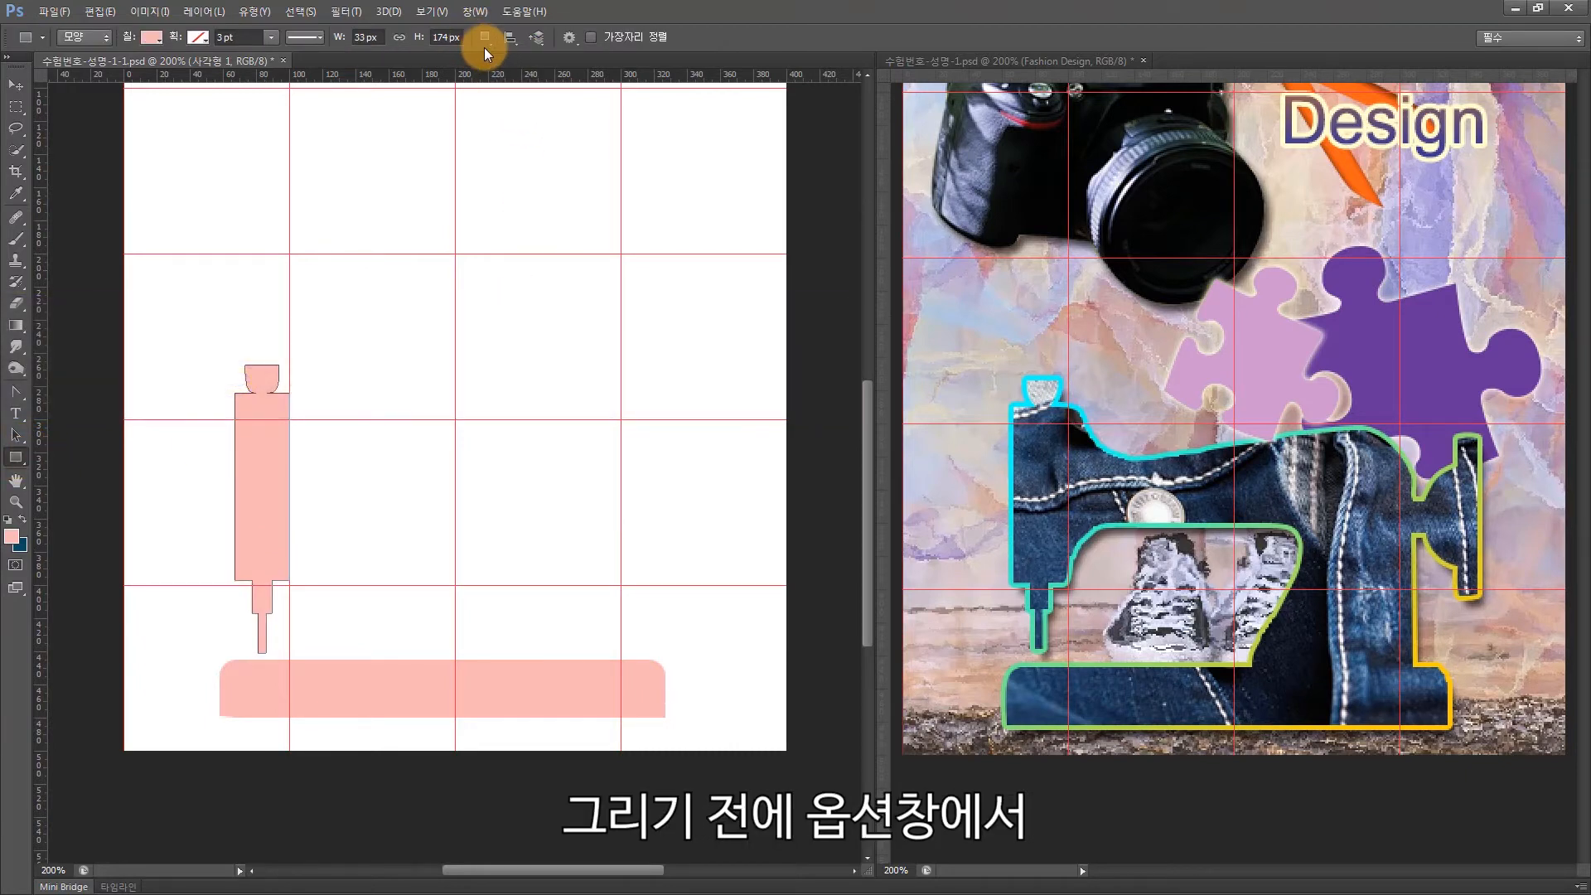
pyautogui.click(485, 38)
pyautogui.click(524, 82)
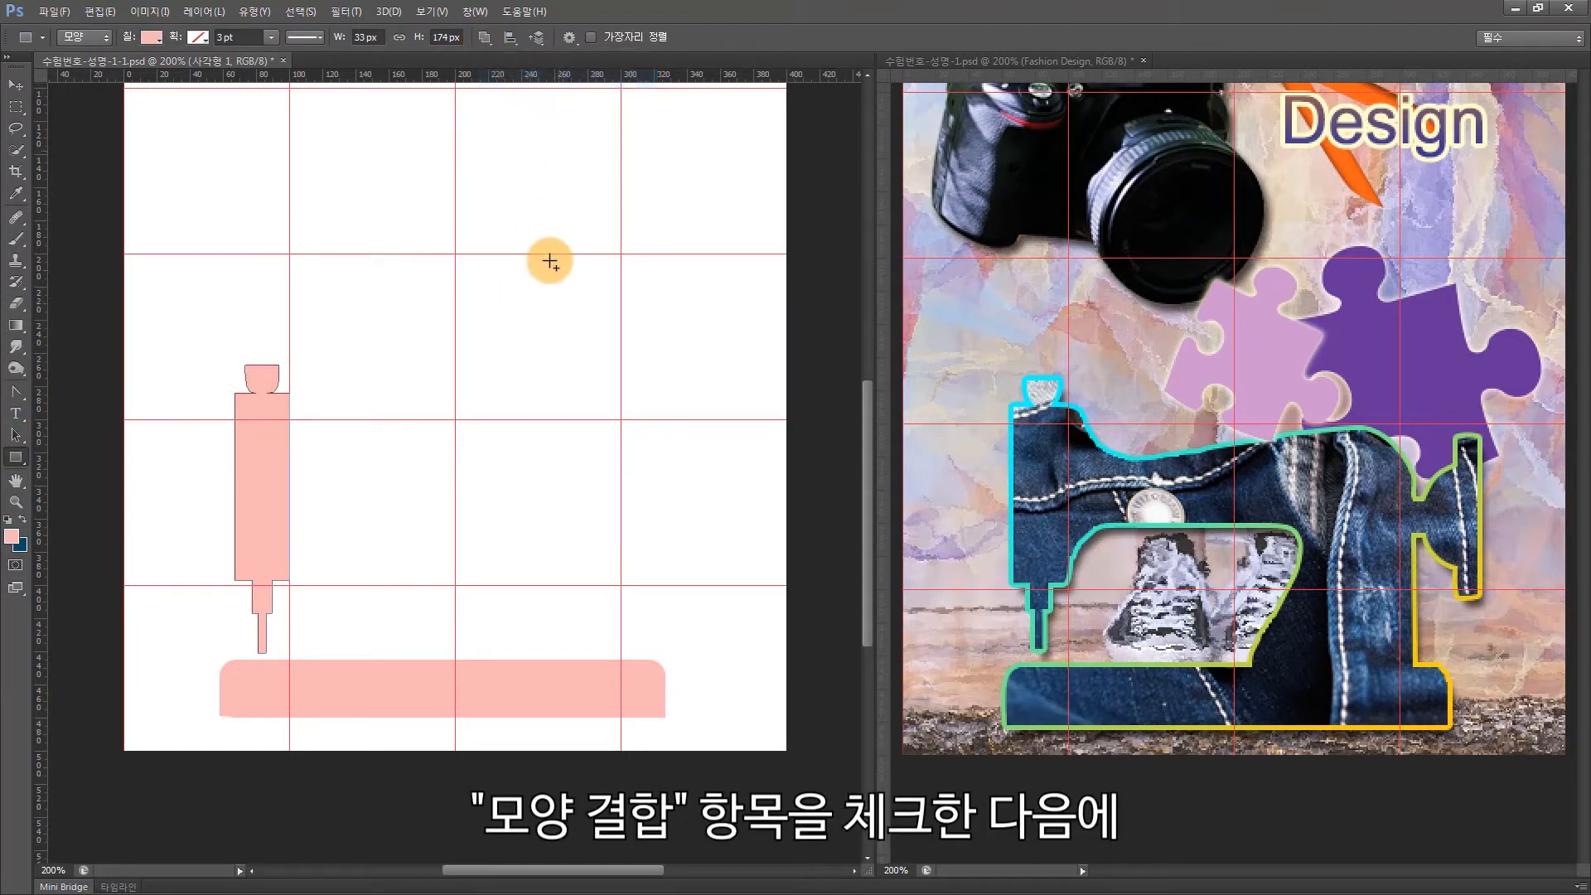
pyautogui.moveTo(646, 455); pyautogui.dragTo(679, 559)
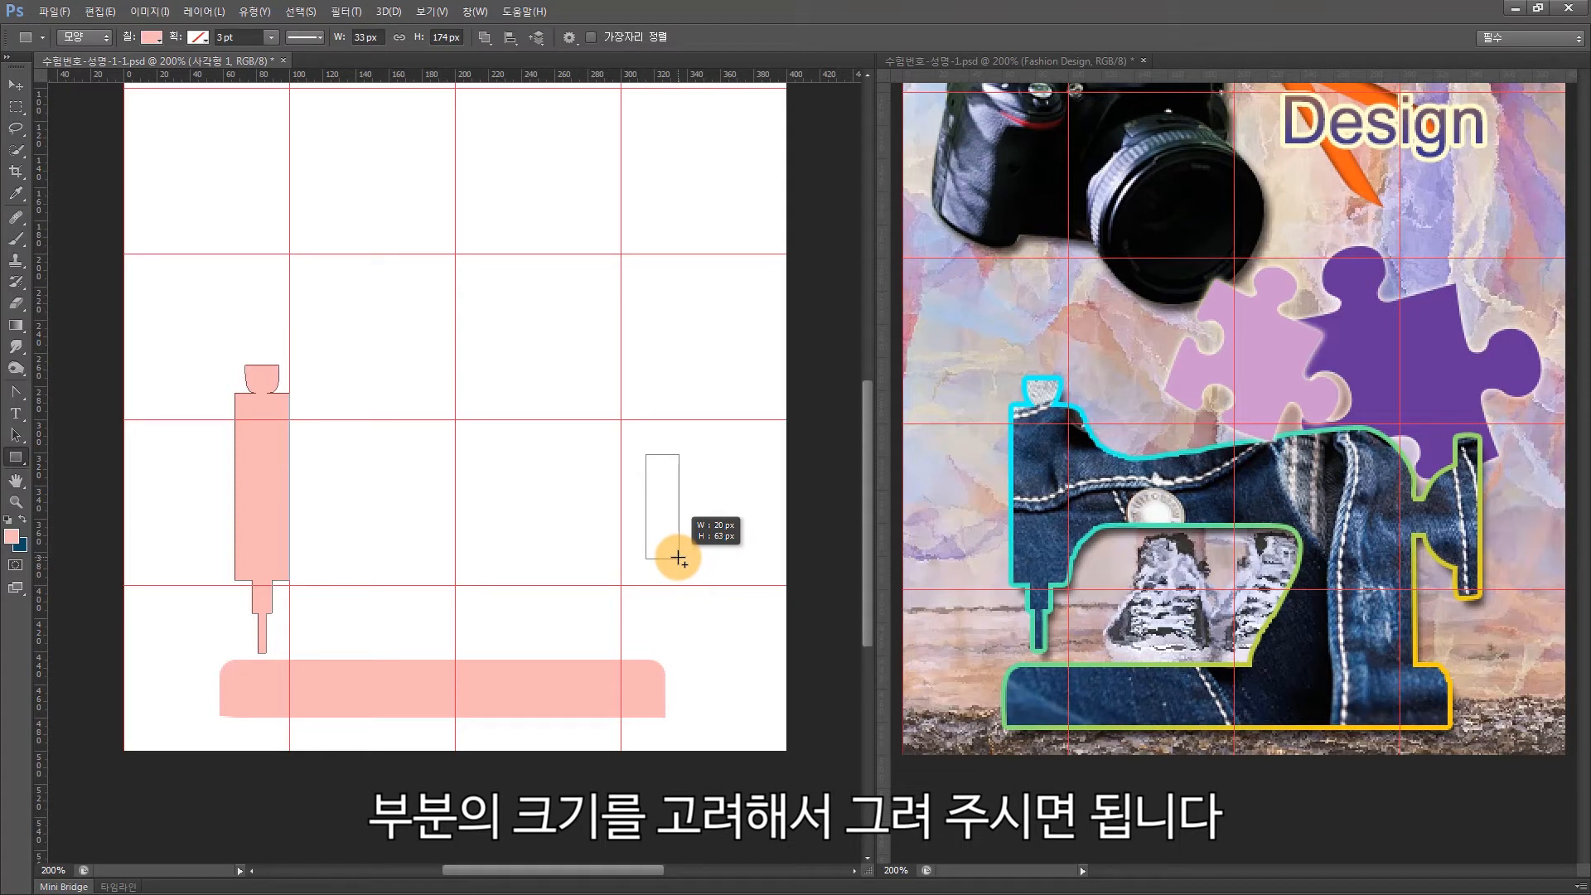
pyautogui.moveTo(677, 557); pyautogui.dragTo(678, 553)
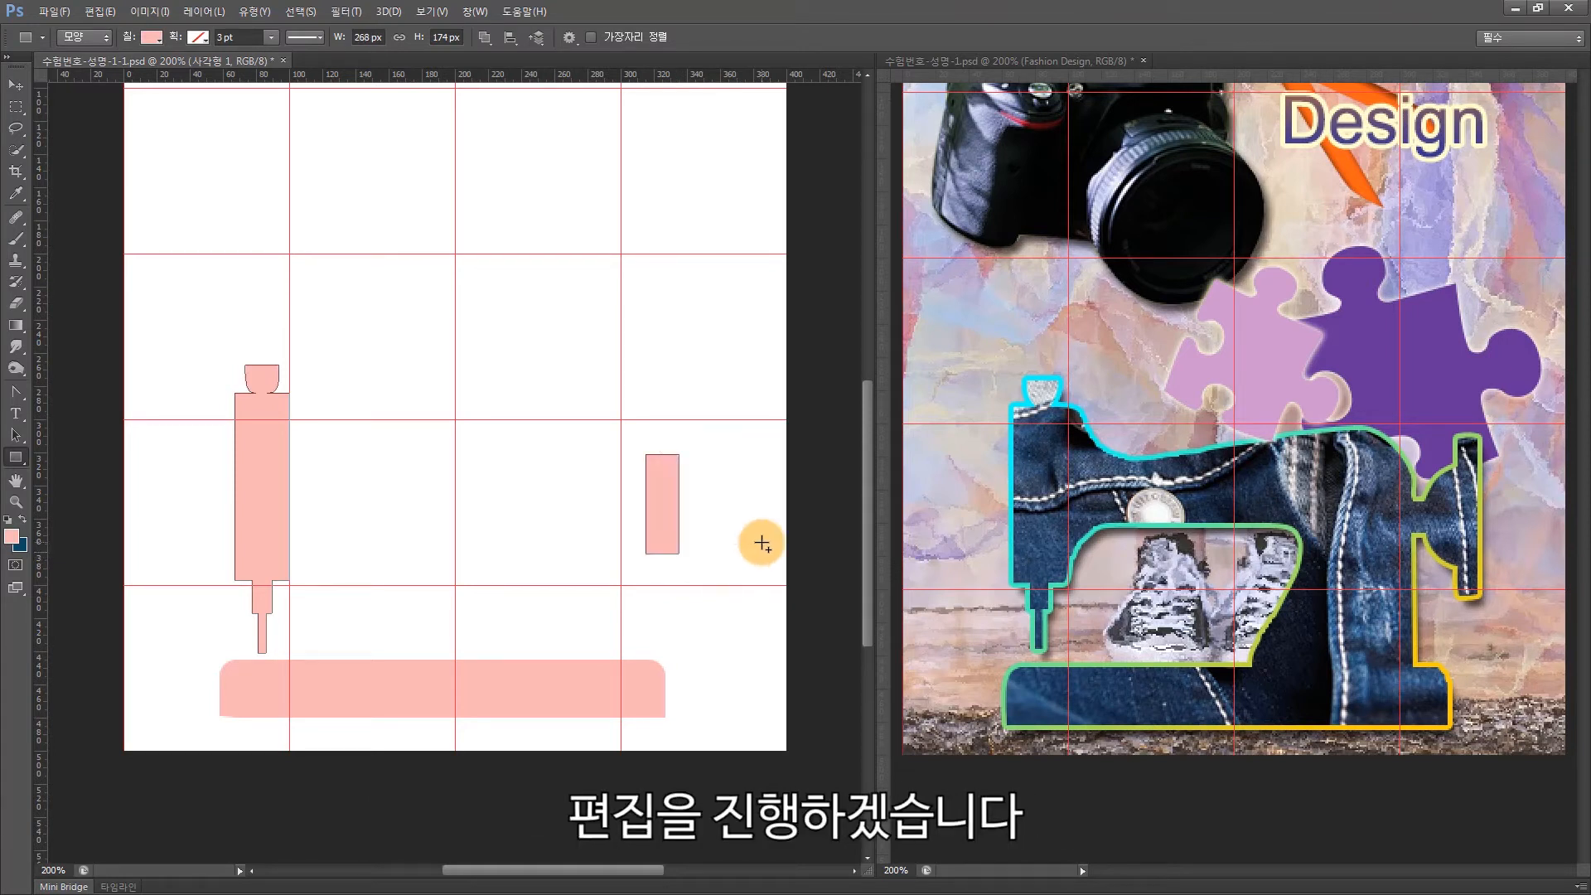
# - Select the rear rectangle's two left anchor points and scale them to 40% height with Free Transform, tapering that side
pyautogui.click(16, 391)
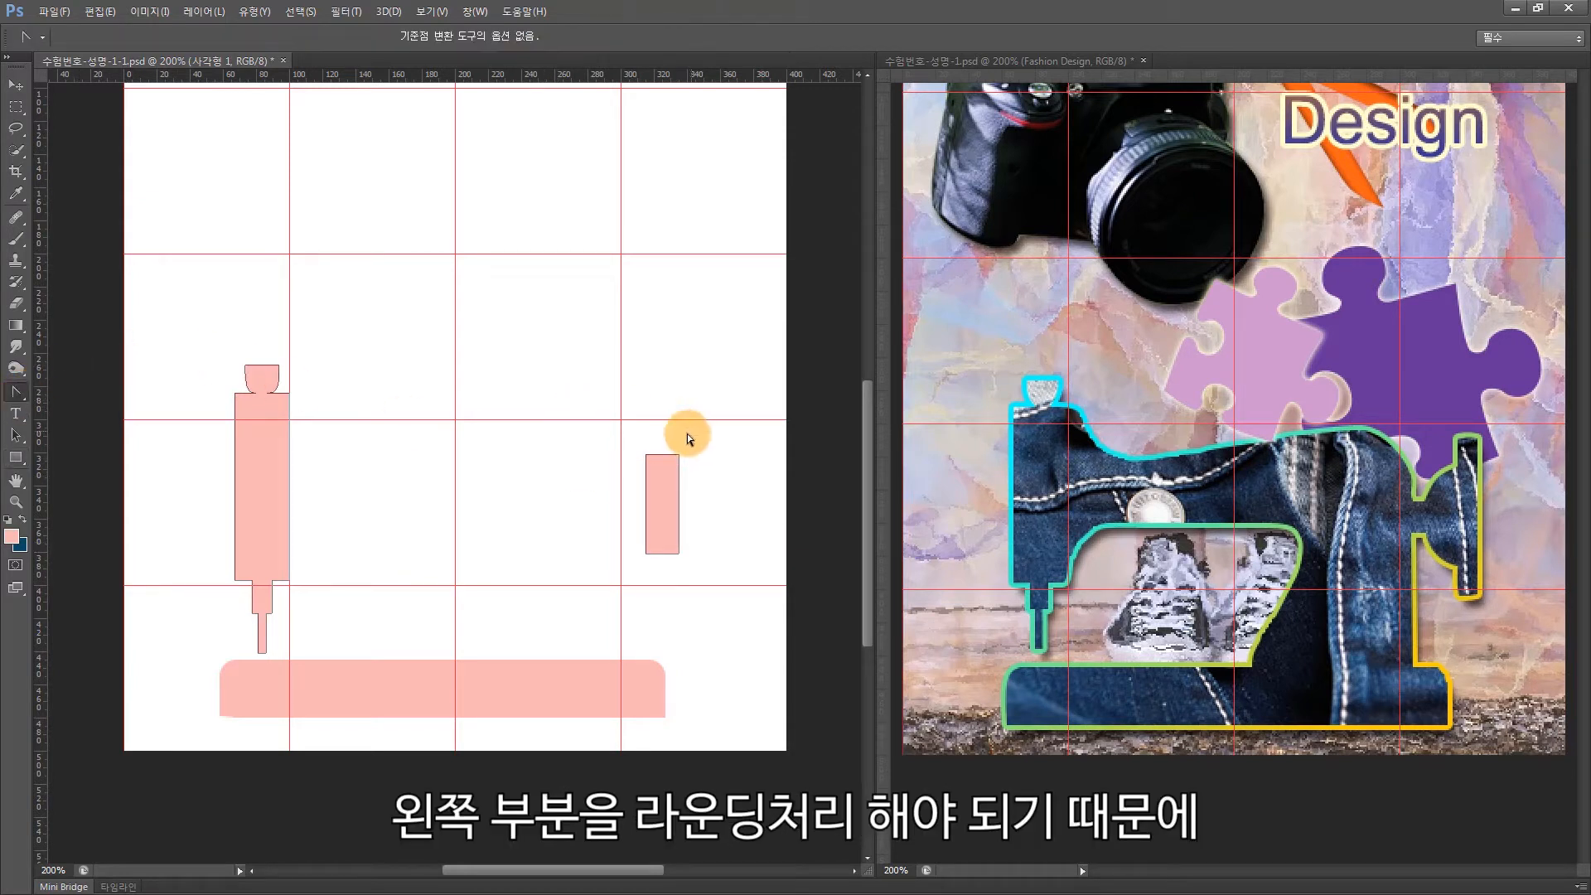
pyautogui.moveTo(662, 519); pyautogui.dragTo(653, 570)
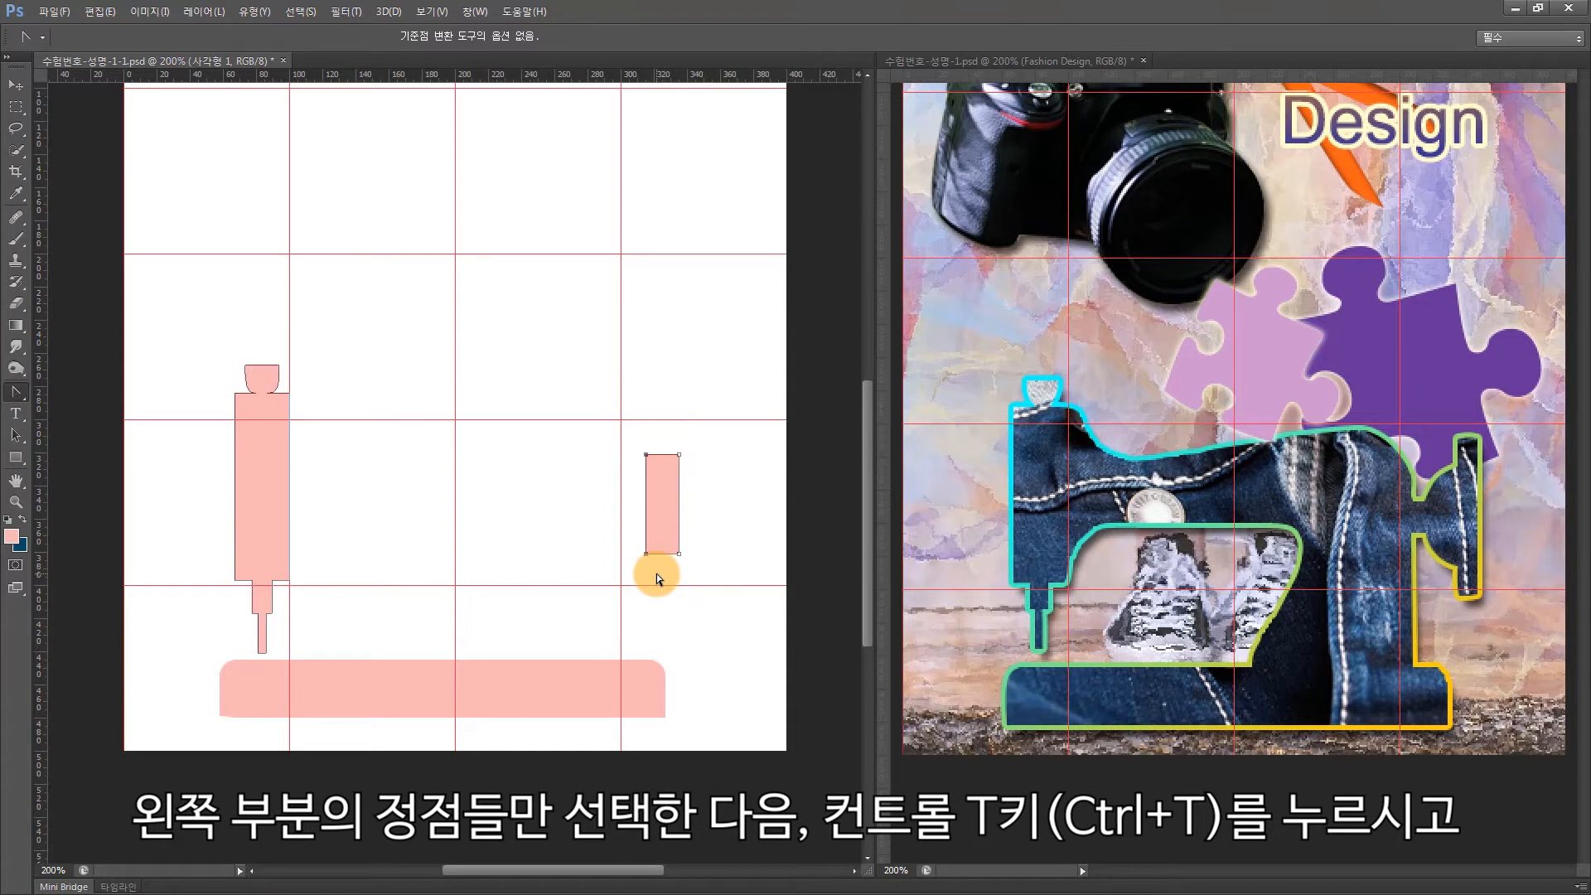
pyautogui.hotkey('ctrl', 't')
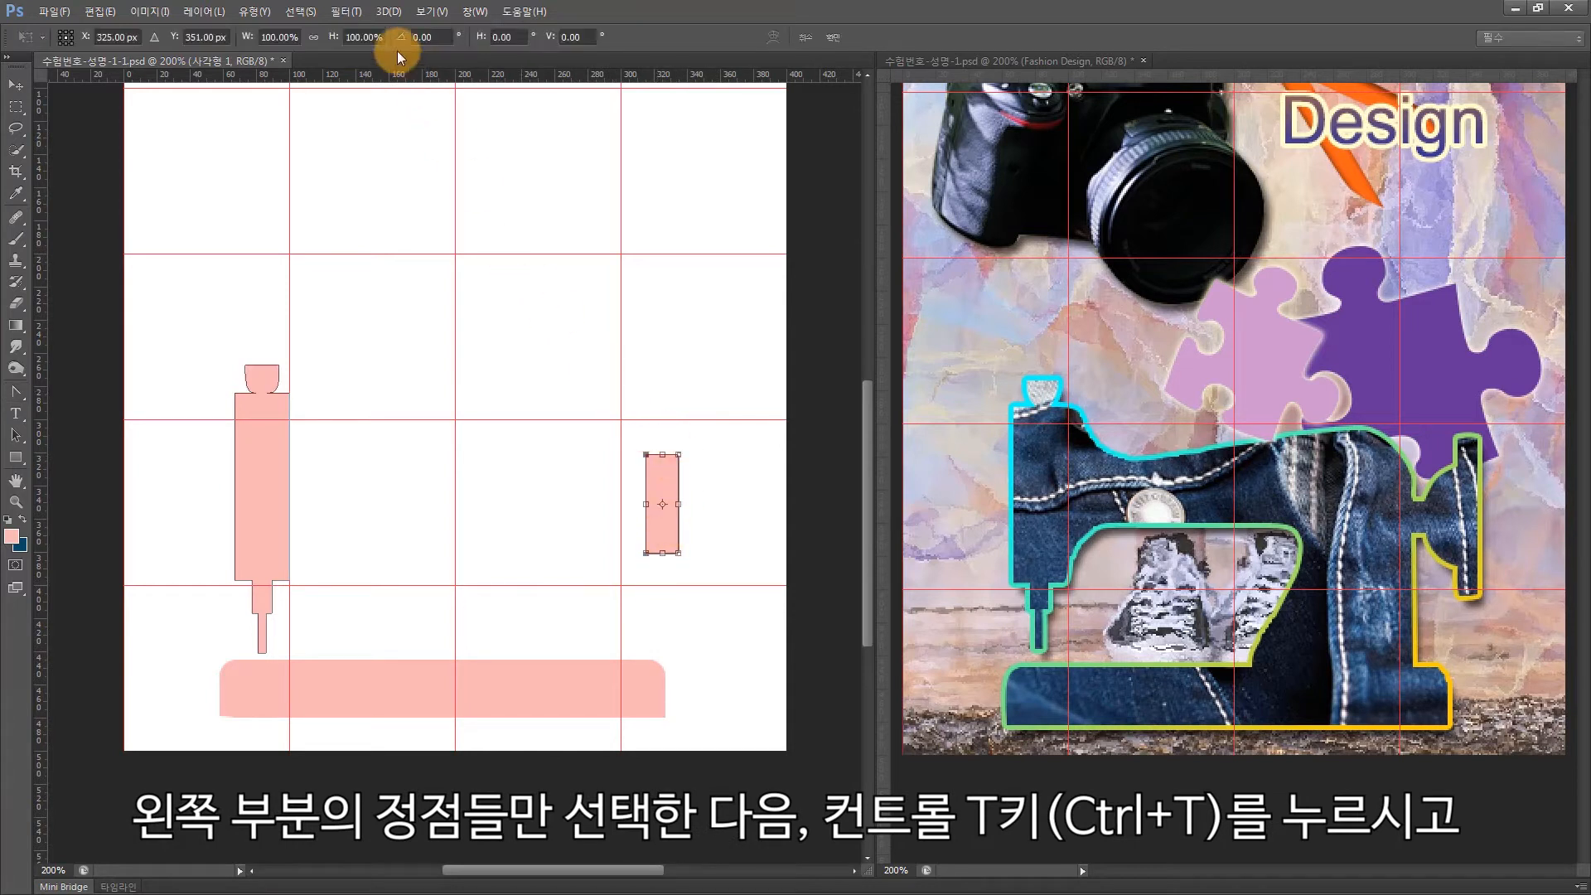
pyautogui.click(379, 36)
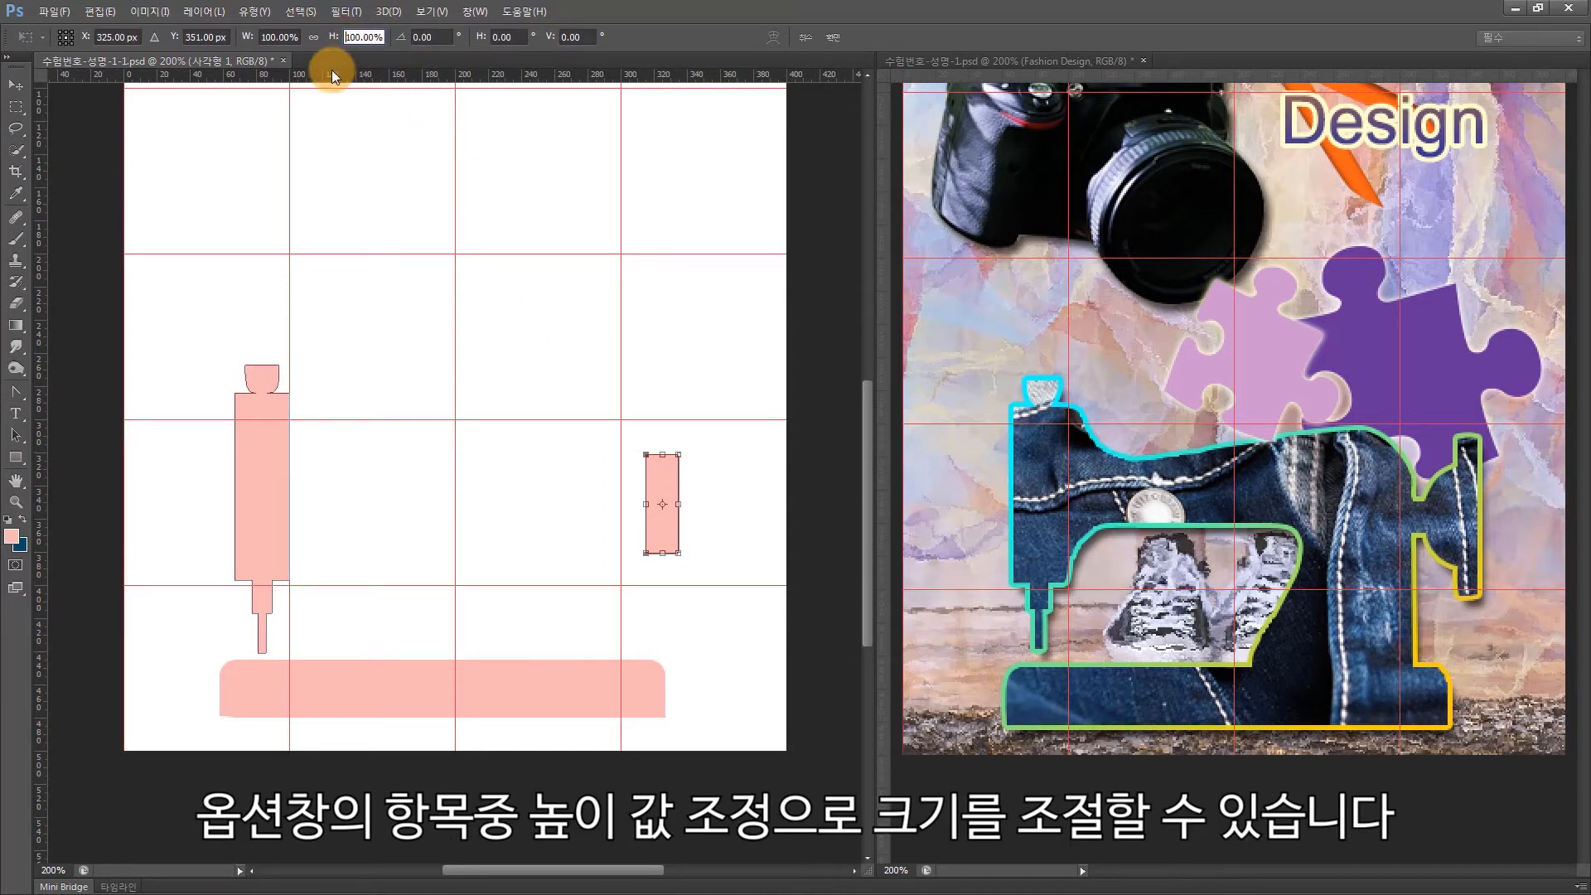
pyautogui.press('BackSpace')
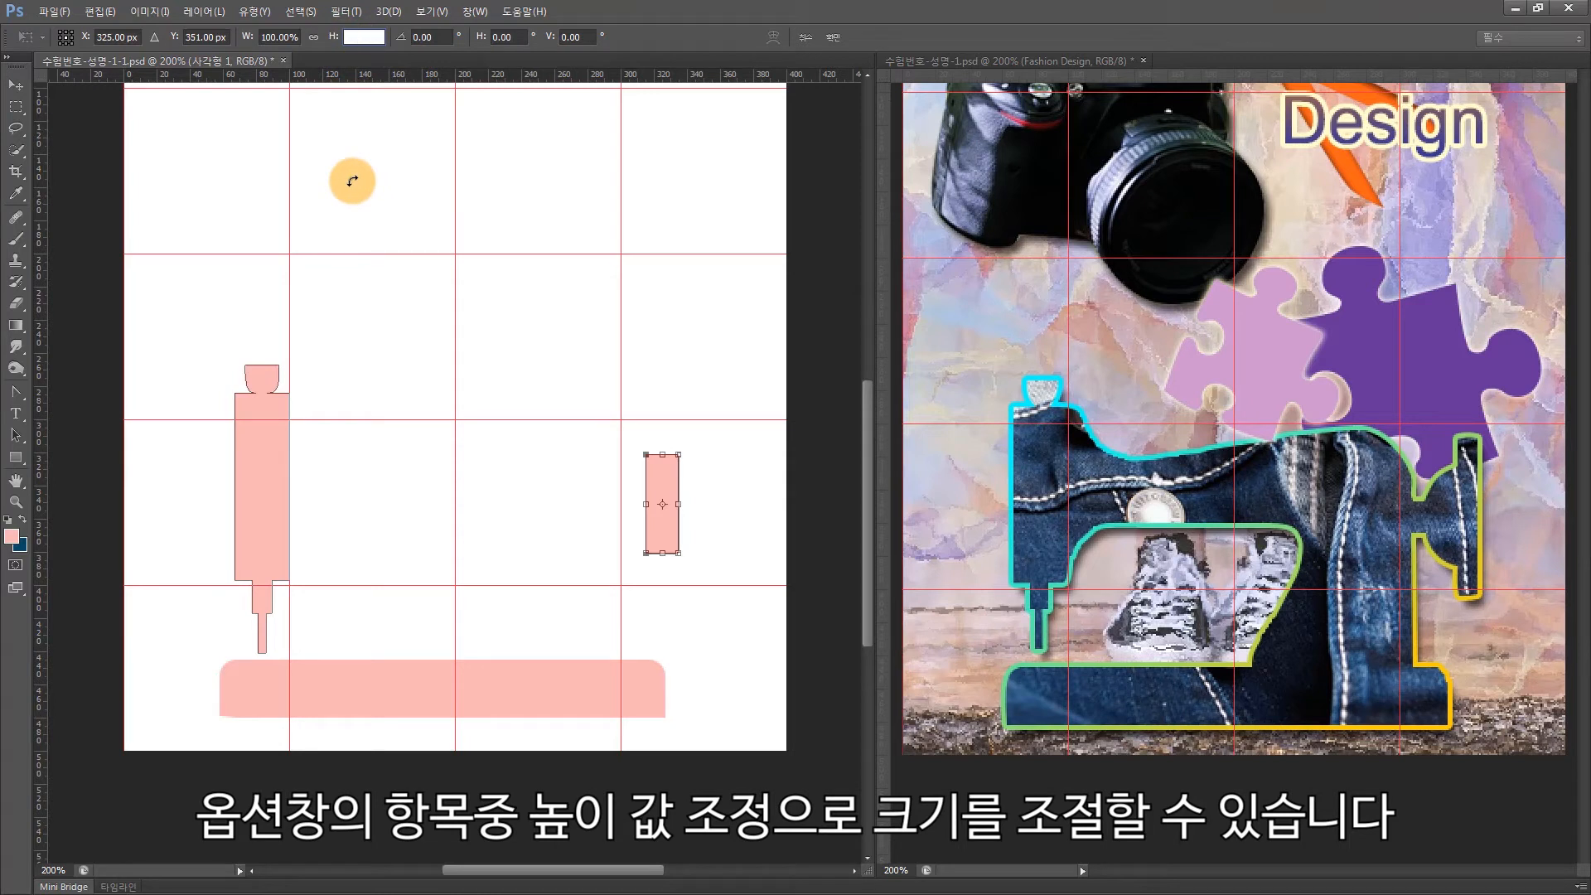
pyautogui.write('40')
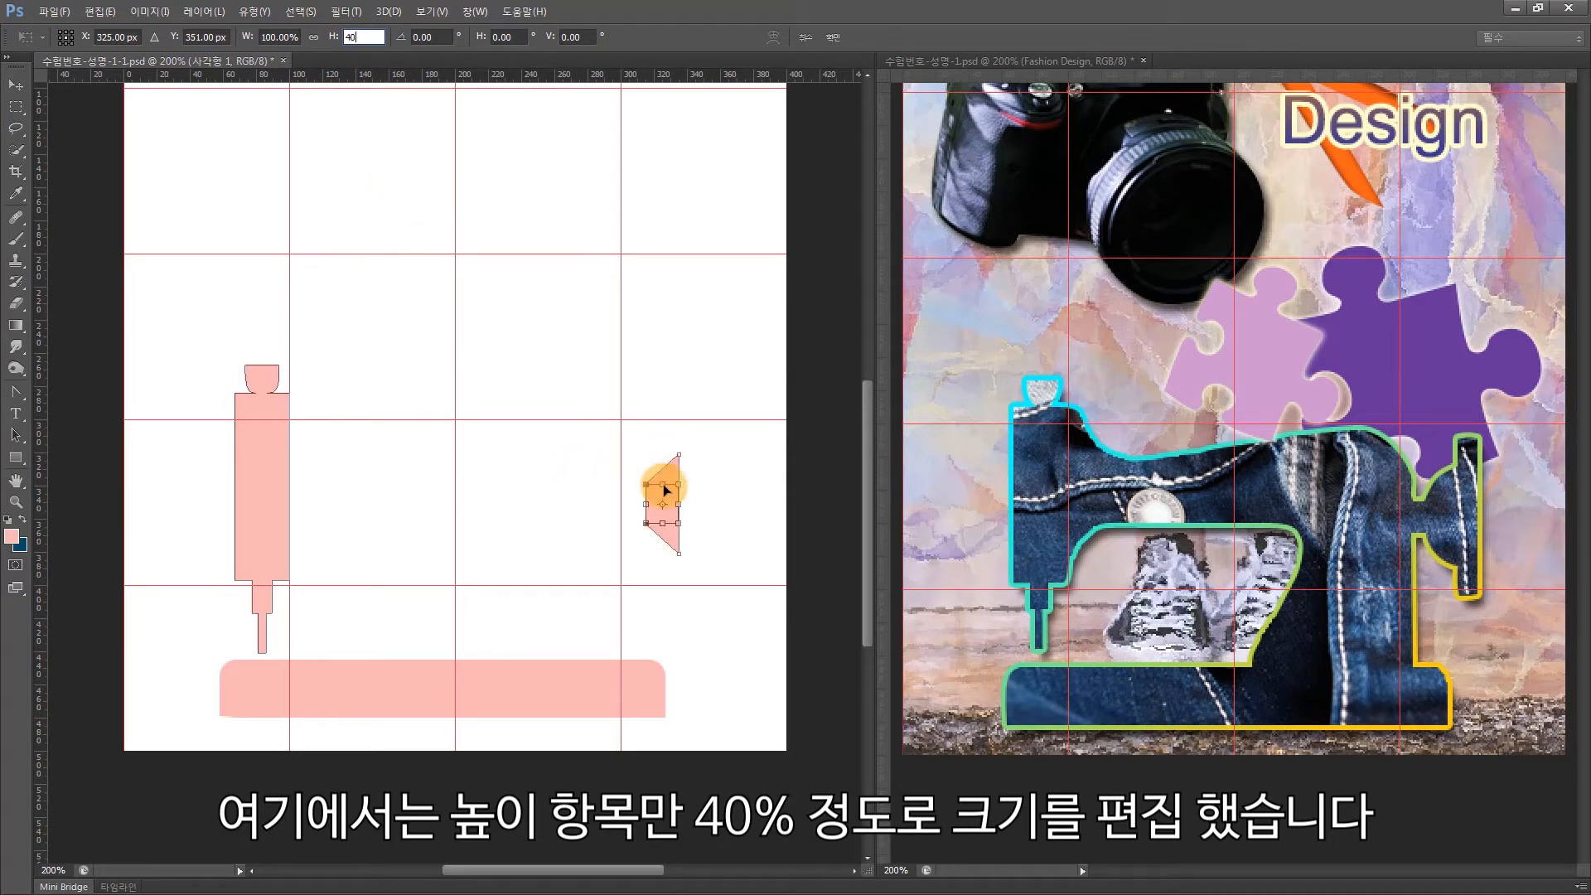
pyautogui.press('Return')
pyautogui.press('Return')
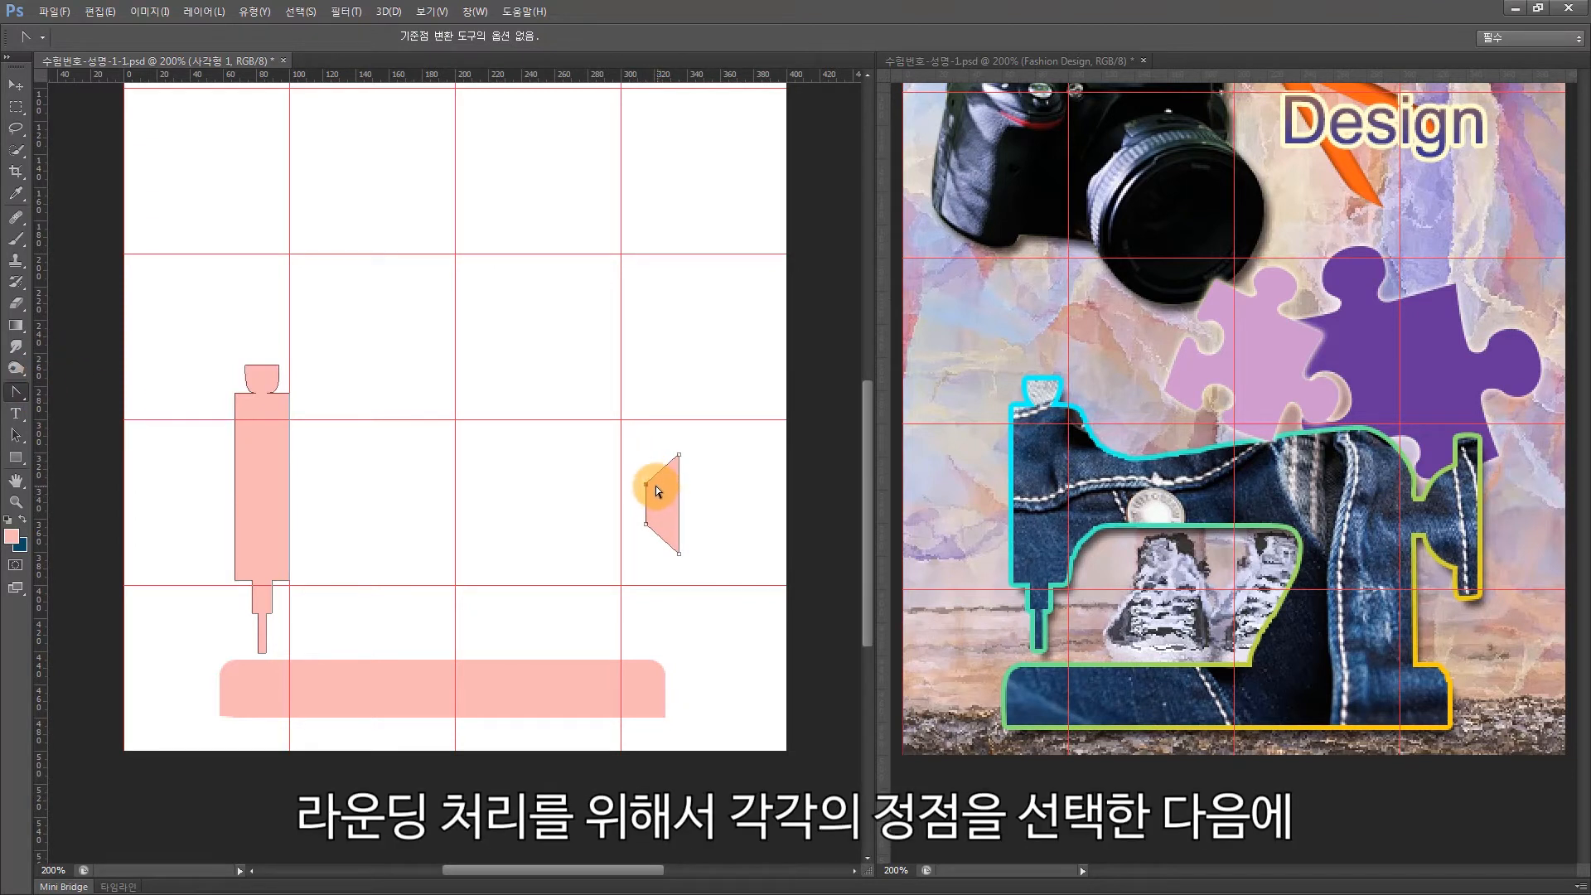
# - Round the tapered rear piece's upper-left and lower-left corners with the Convert Point tool and deselect the path
pyautogui.moveTo(647, 485); pyautogui.dragTo(648, 459)
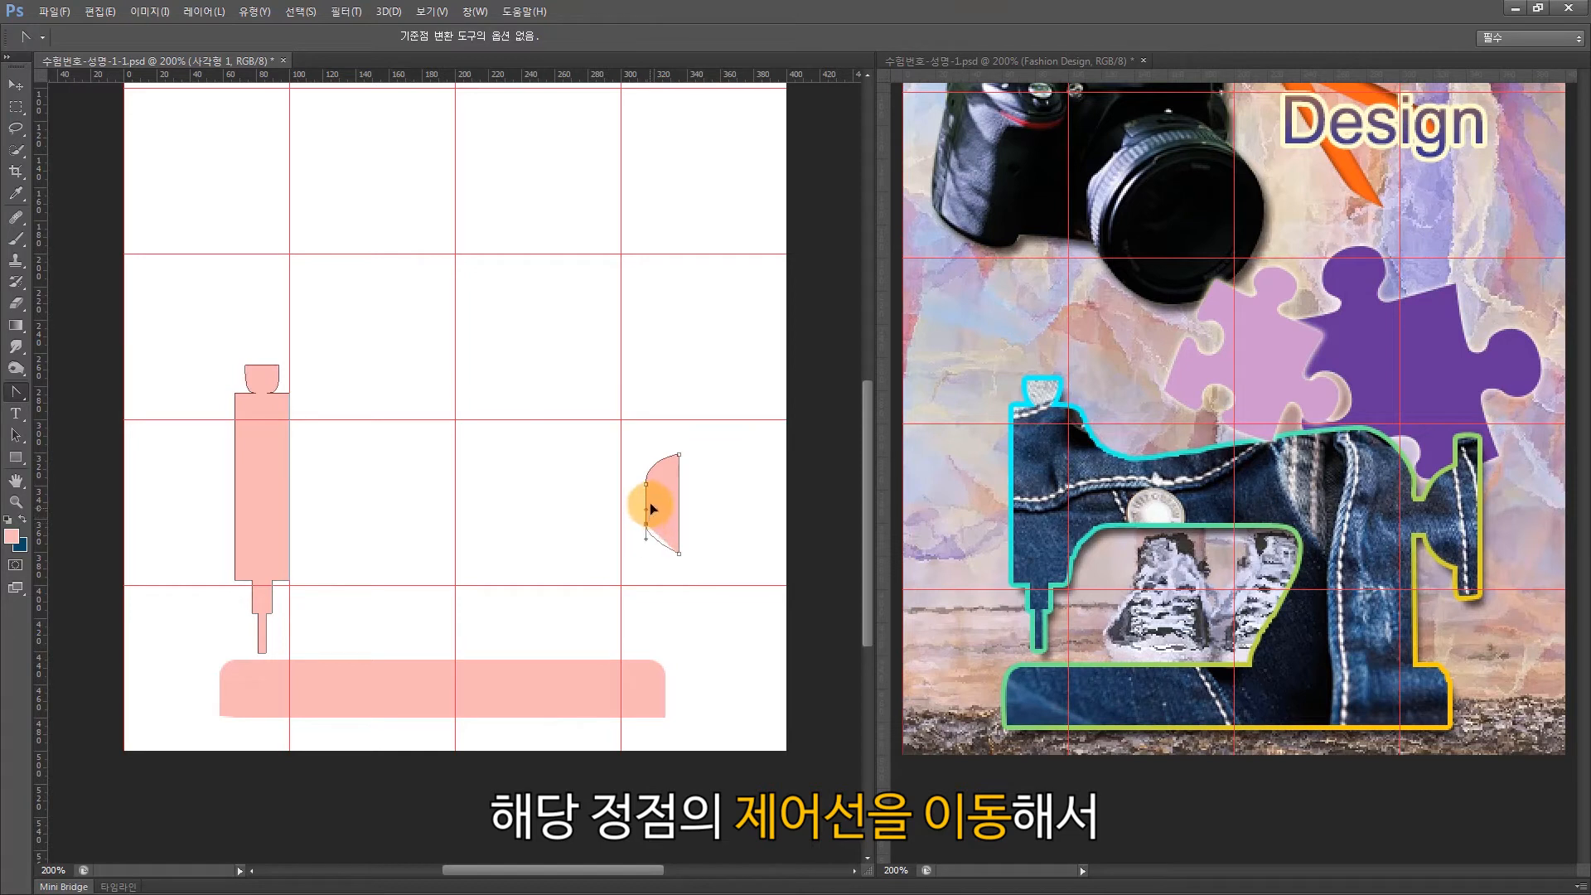
pyautogui.moveTo(651, 501); pyautogui.dragTo(650, 497)
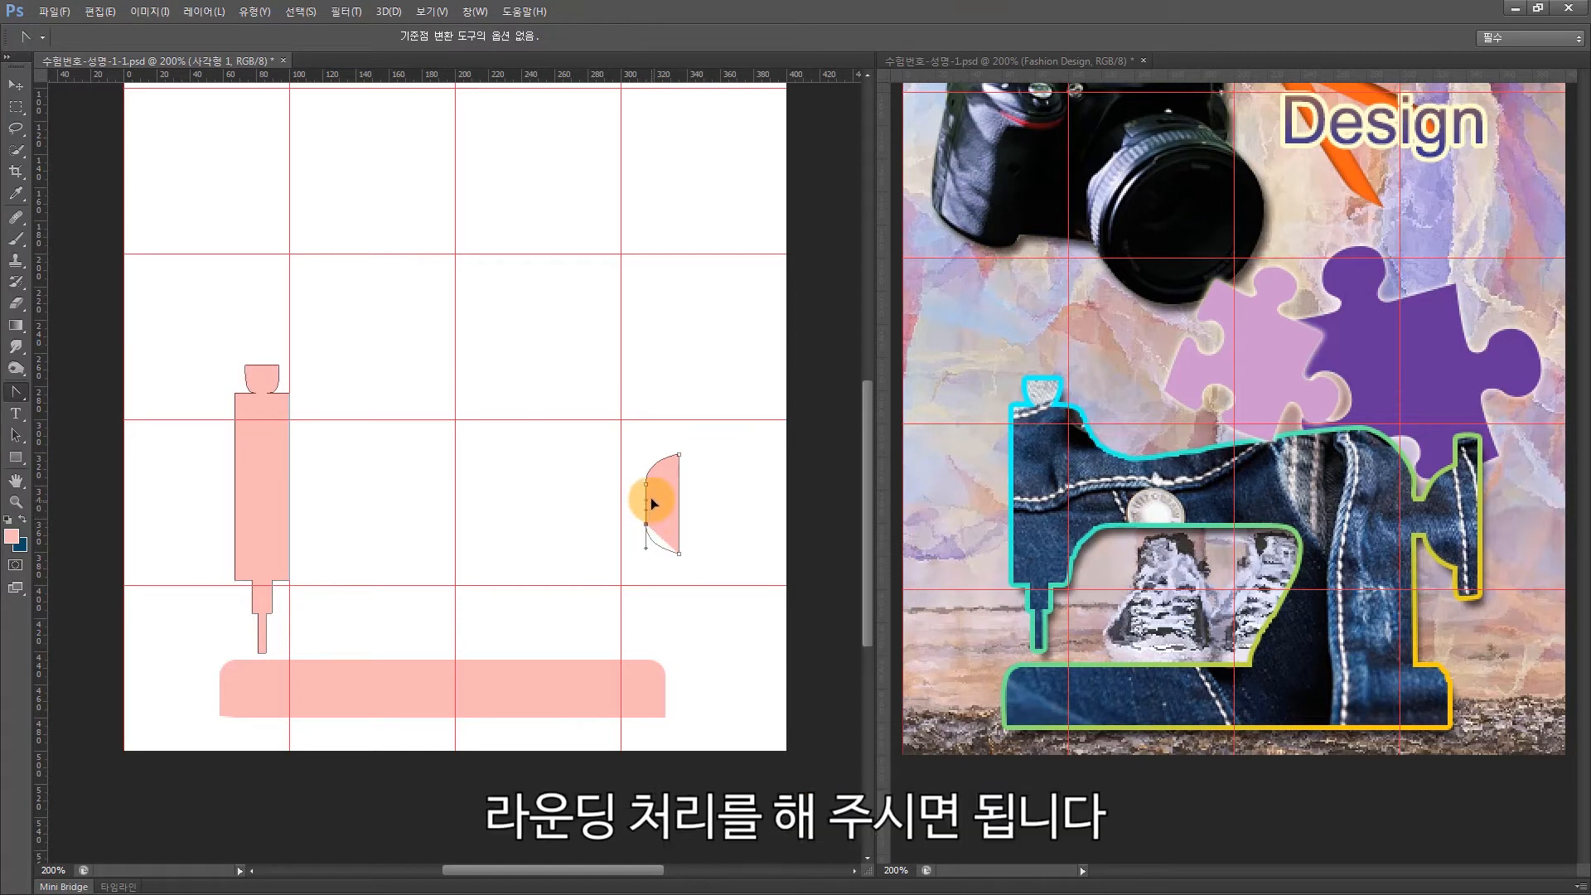
pyautogui.click(718, 519)
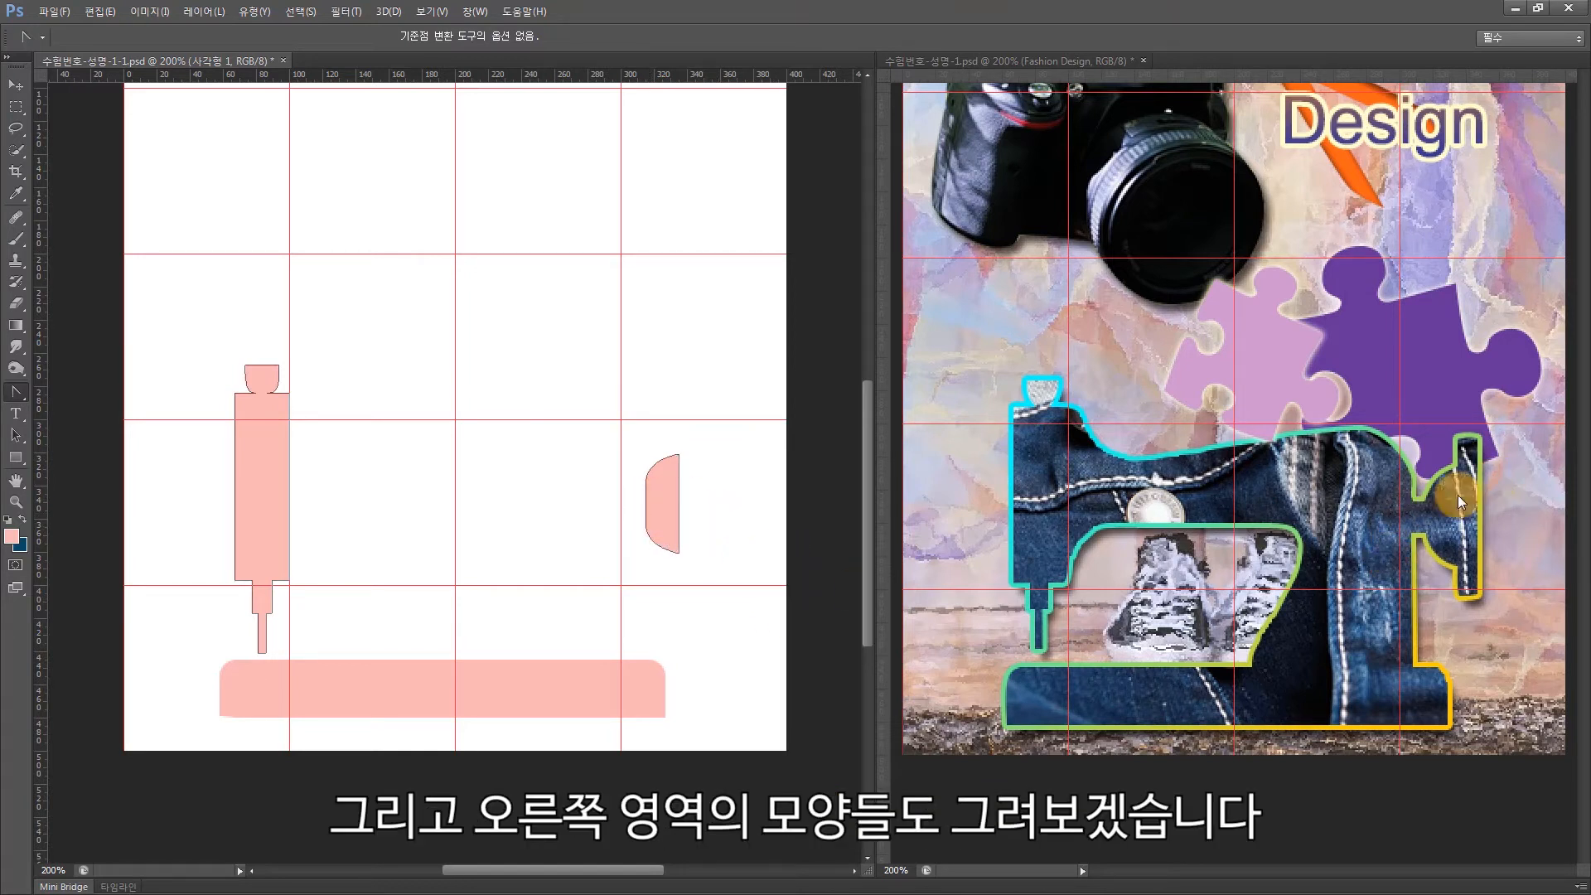
# - With 모양 결합 (Combine Shapes), draw a tall rectangle about 18 px wide overlapping the rounded piece's right edge and a small one at its left
pyautogui.click(15, 435)
pyautogui.click(657, 514)
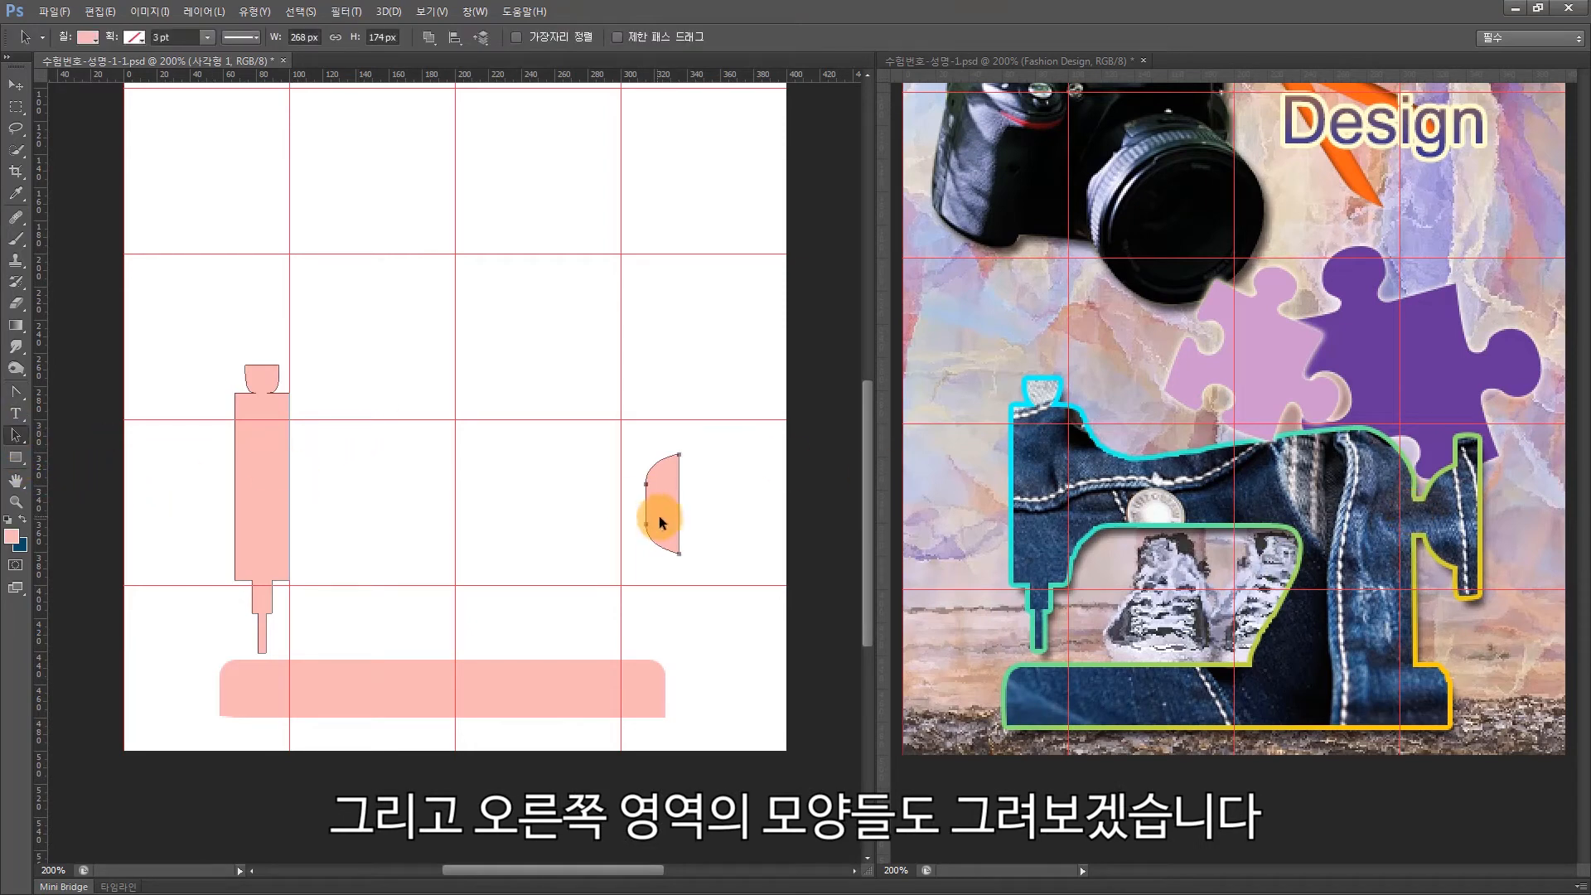
pyautogui.click(27, 455)
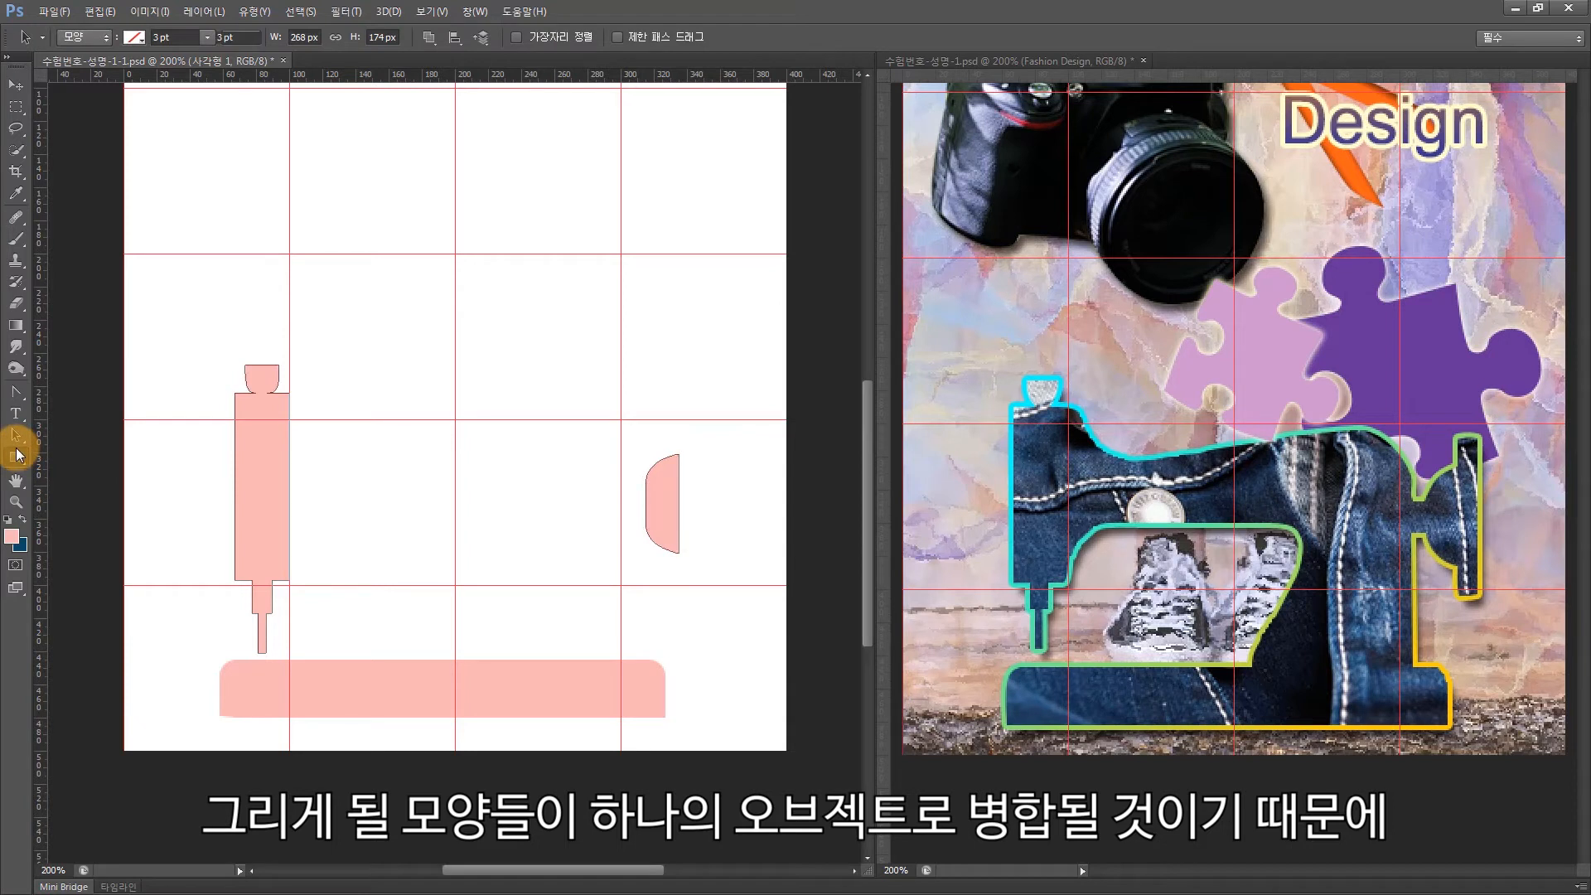
pyautogui.click(487, 36)
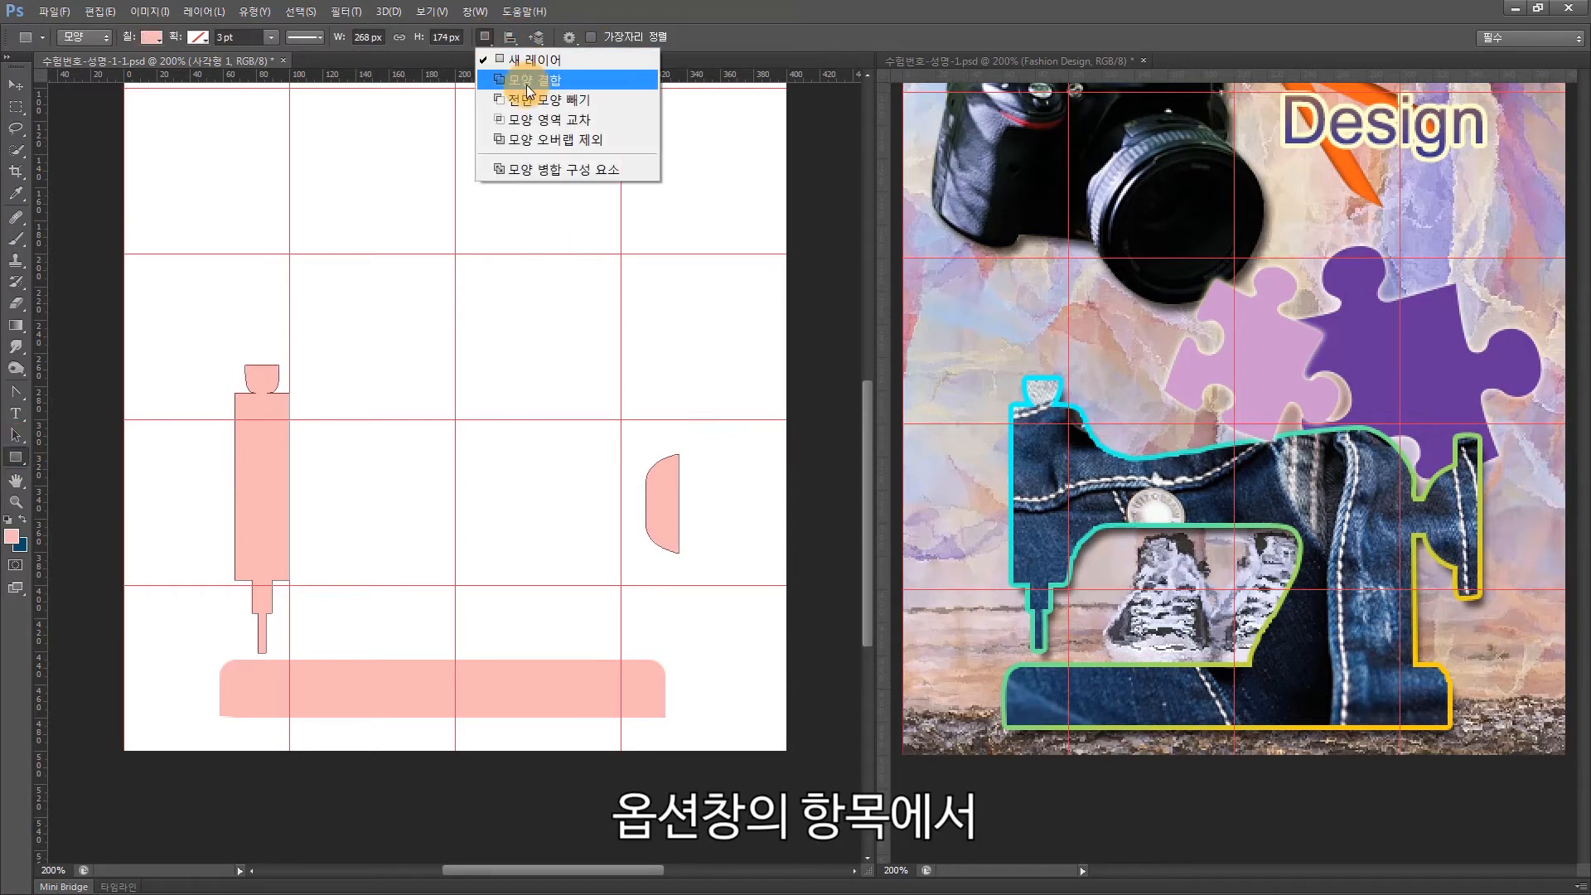
pyautogui.click(526, 81)
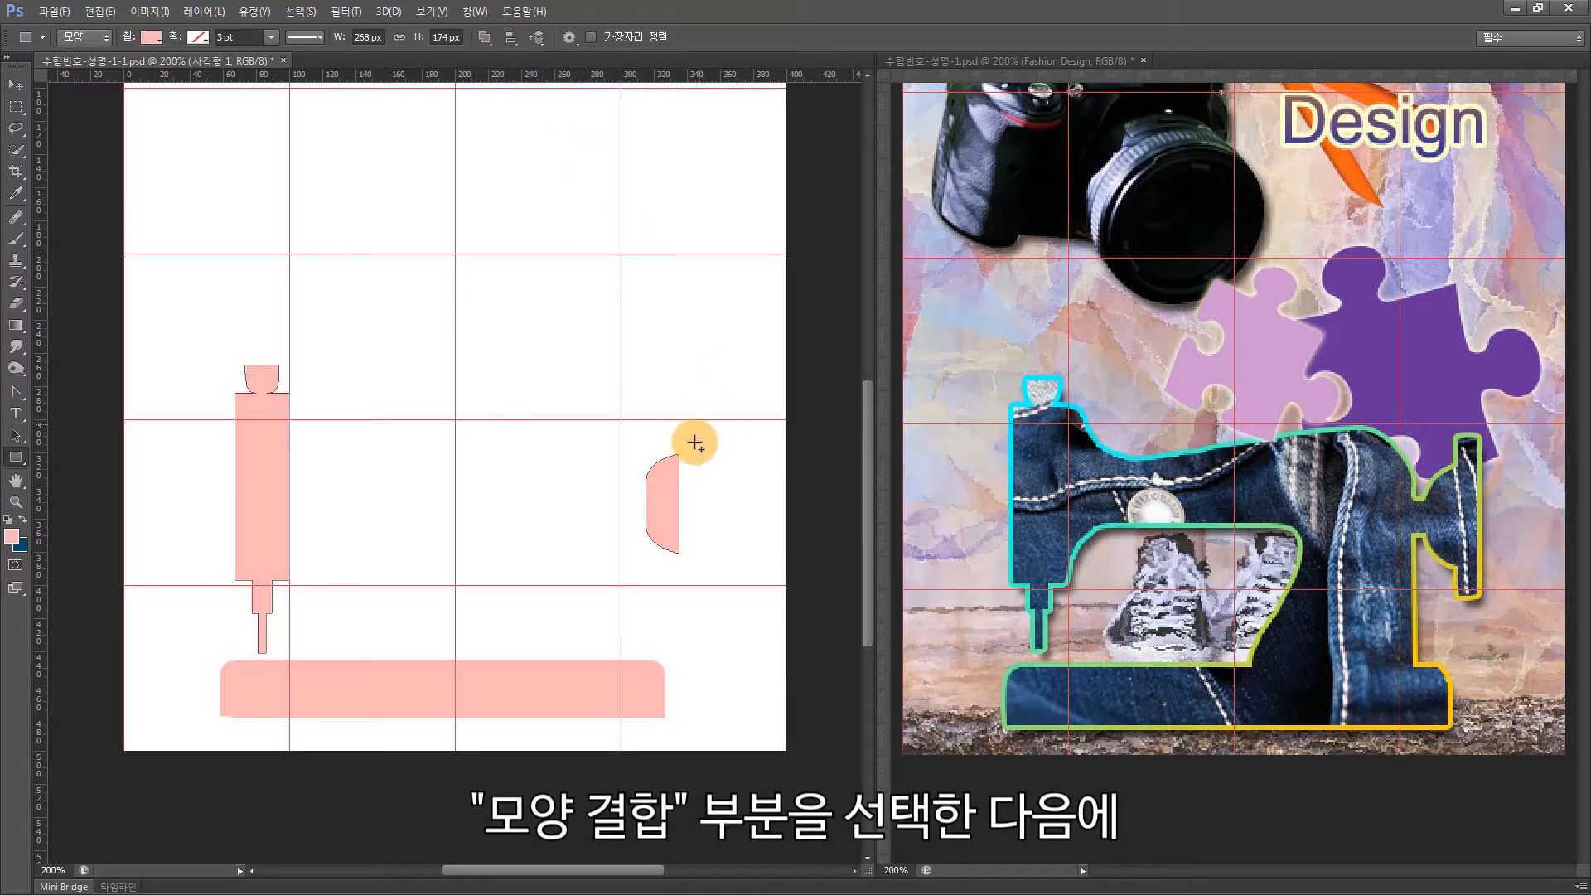
pyautogui.moveTo(701, 429); pyautogui.dragTo(676, 578)
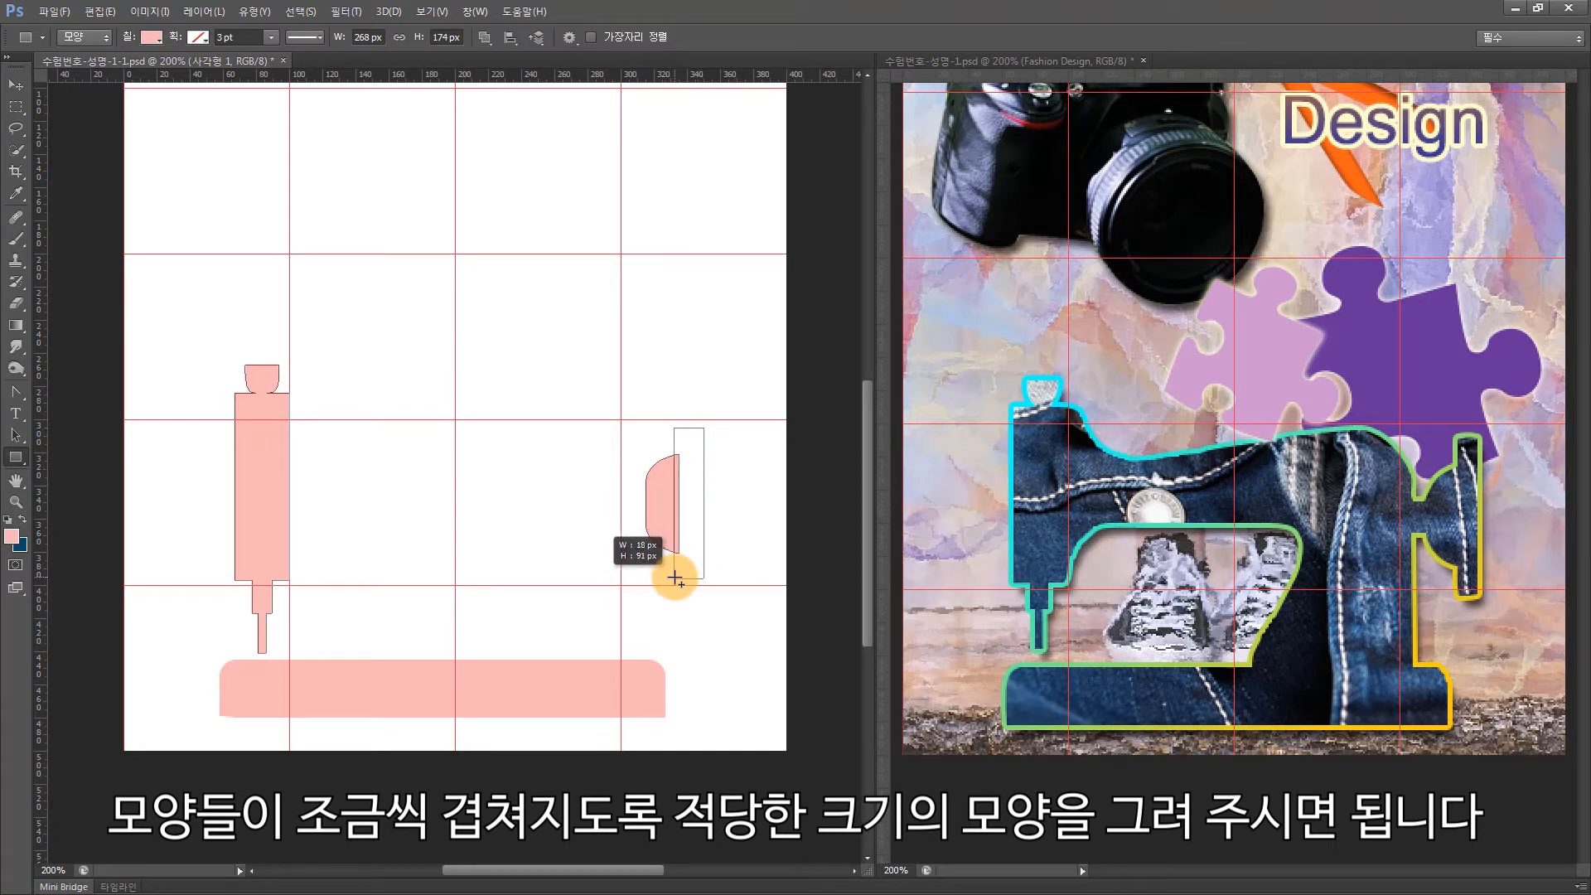
pyautogui.moveTo(675, 578); pyautogui.dragTo(675, 588)
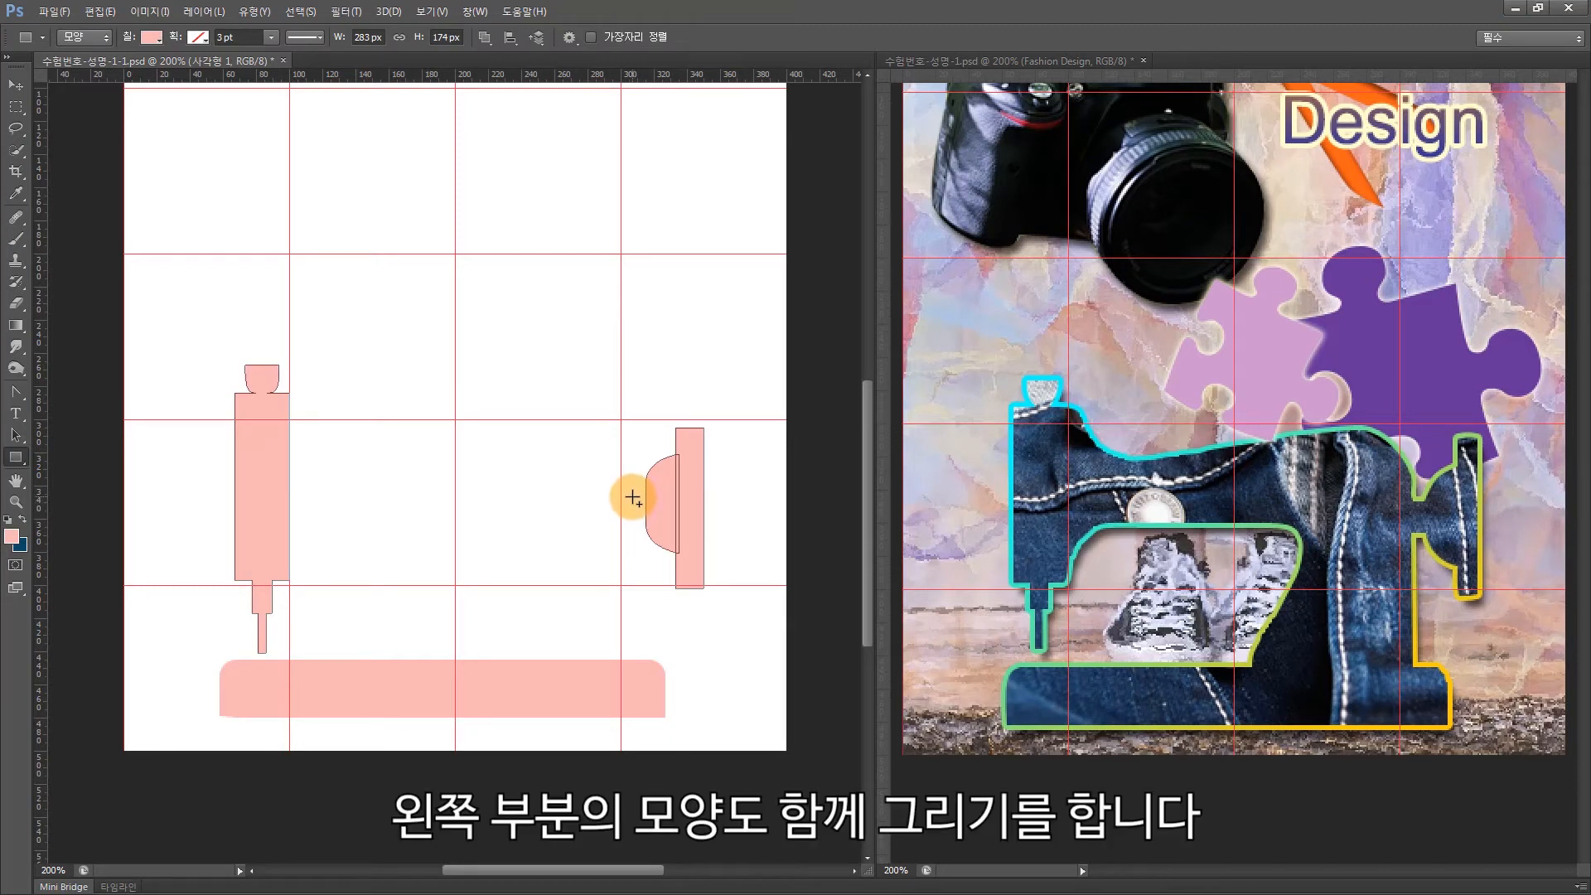
pyautogui.moveTo(632, 493); pyautogui.dragTo(651, 524)
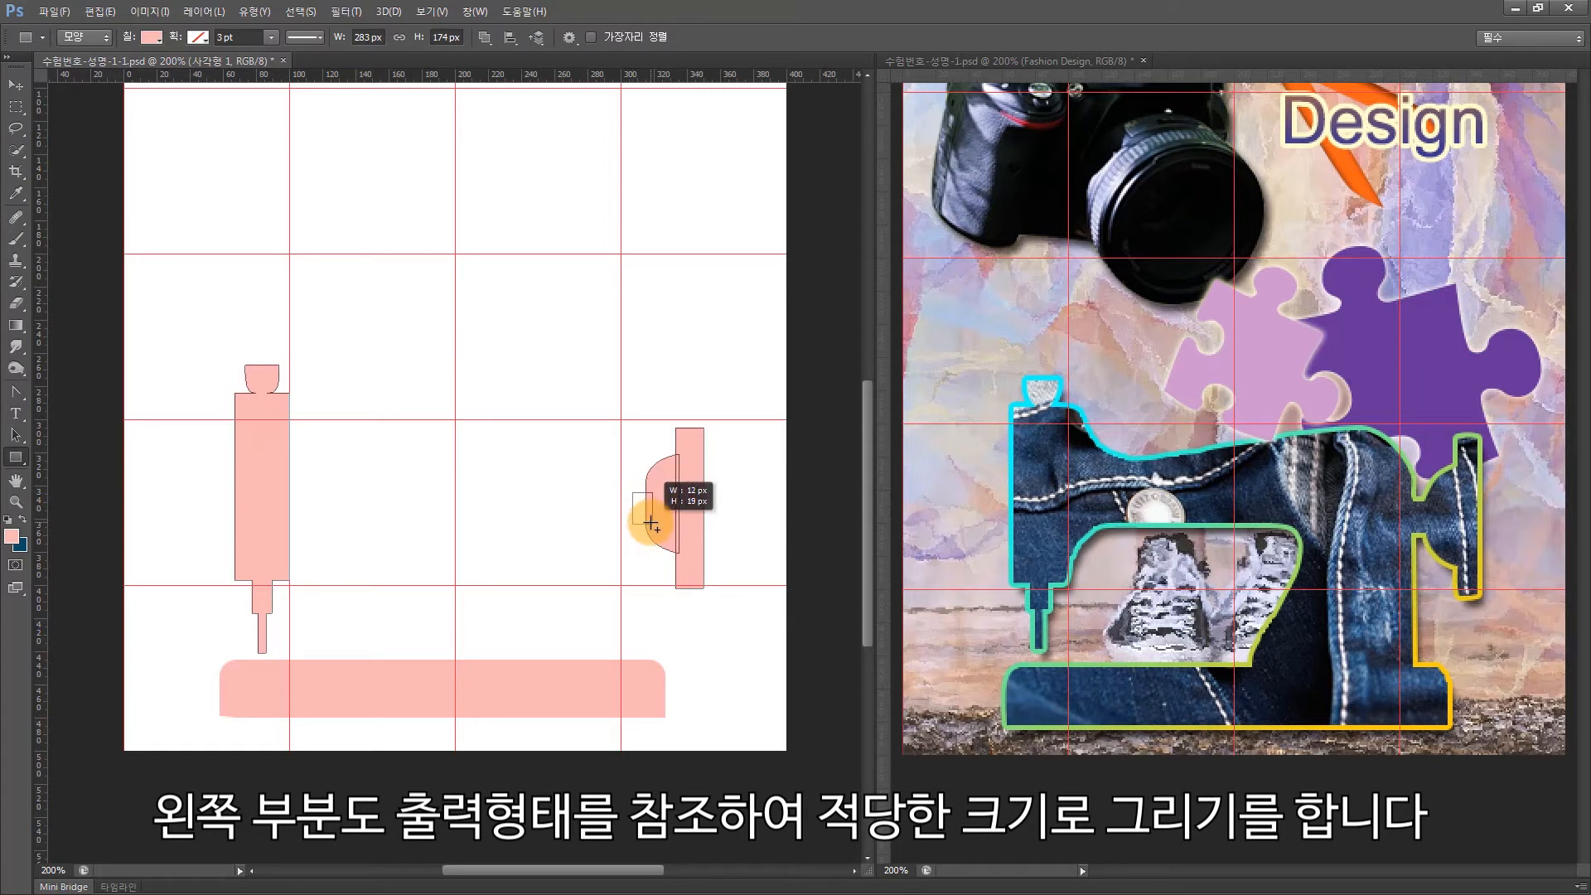
pyautogui.moveTo(651, 523); pyautogui.dragTo(653, 522)
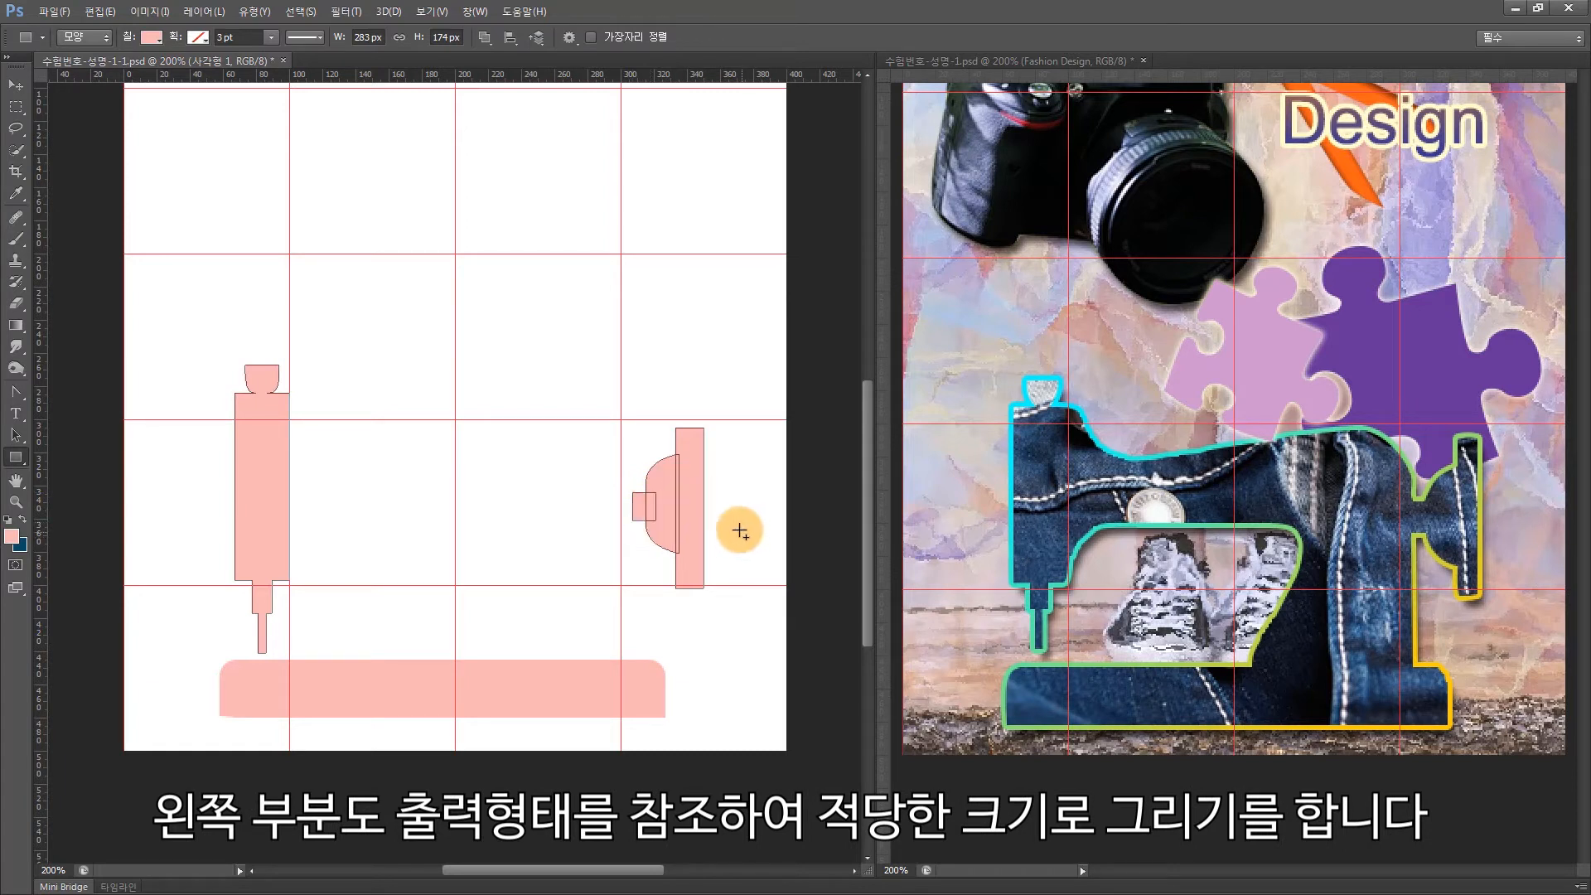
# - Select all three rear-part shapes and align them on their vertical centers (수직 가운데)
pyautogui.click(16, 434)
pyautogui.moveTo(586, 395); pyautogui.dragTo(793, 609)
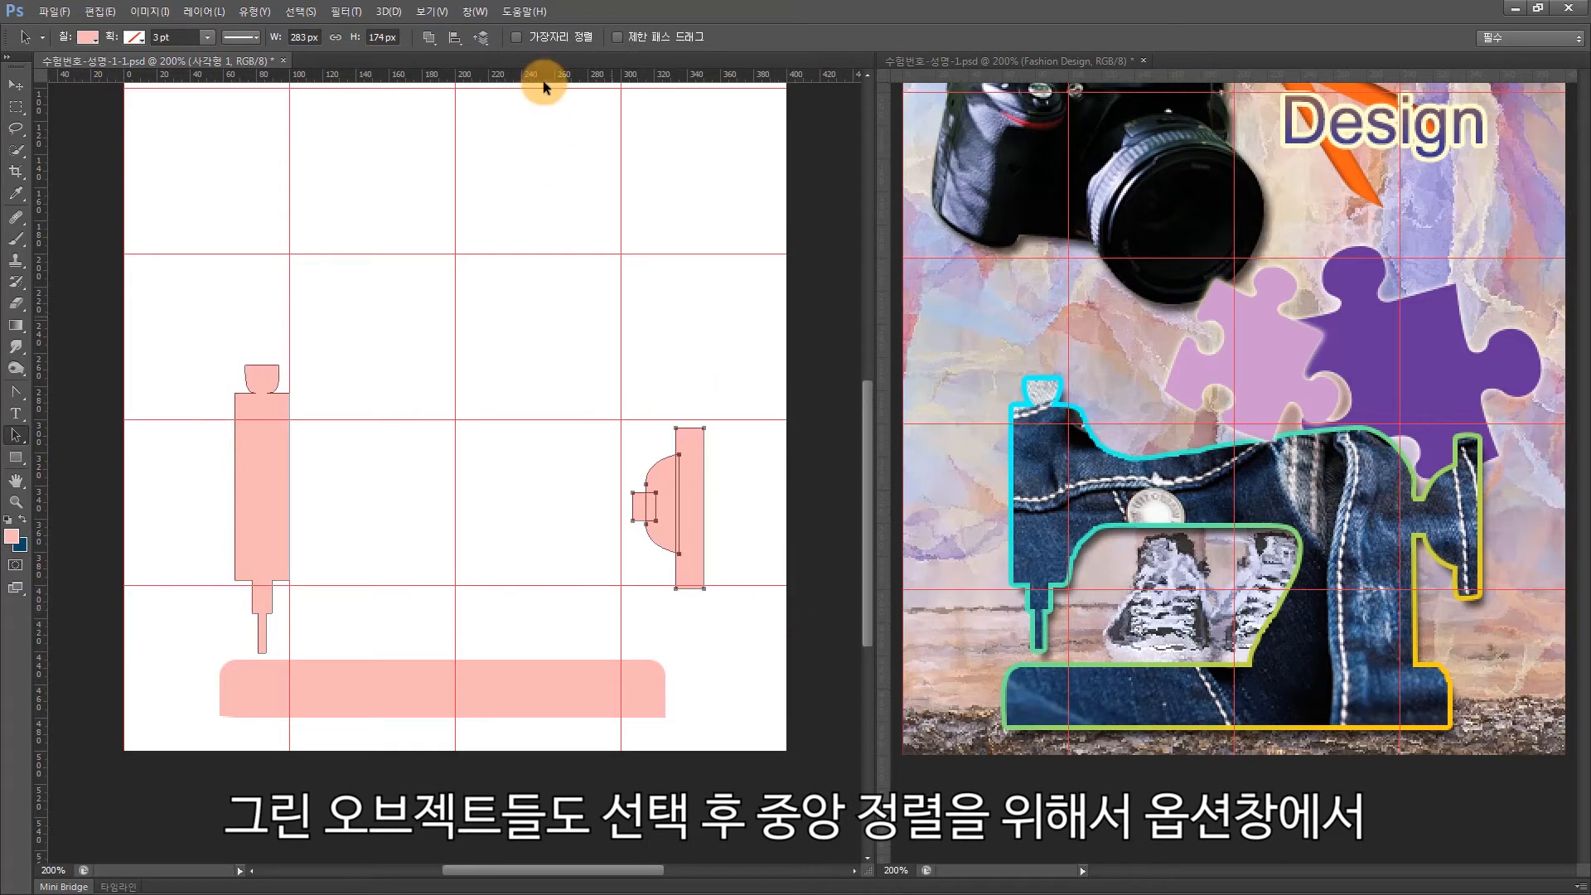
pyautogui.click(455, 38)
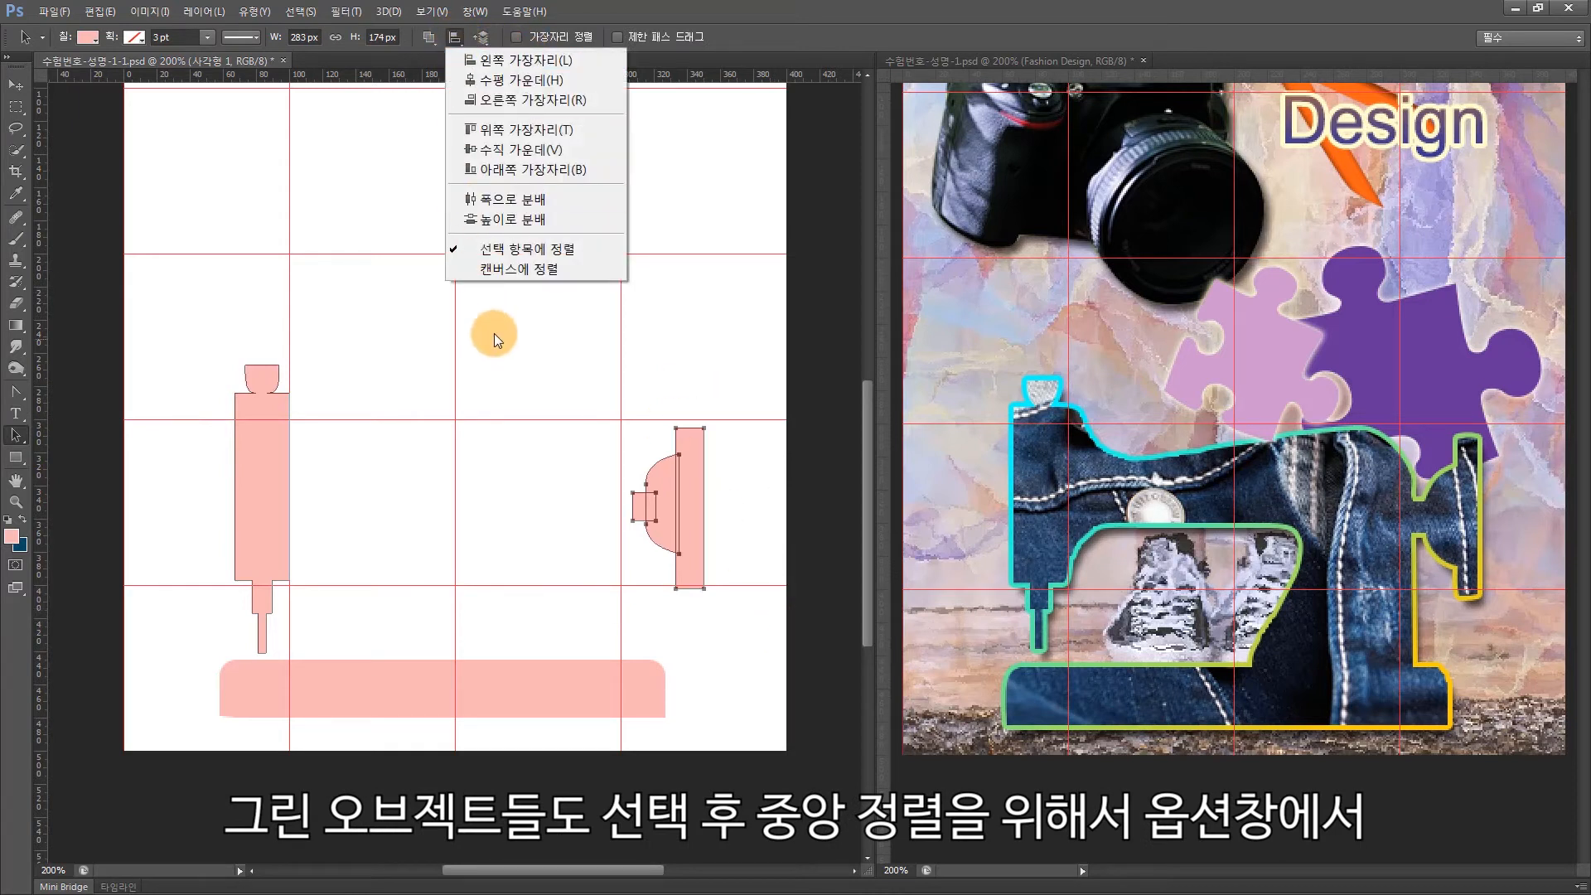
pyautogui.click(548, 150)
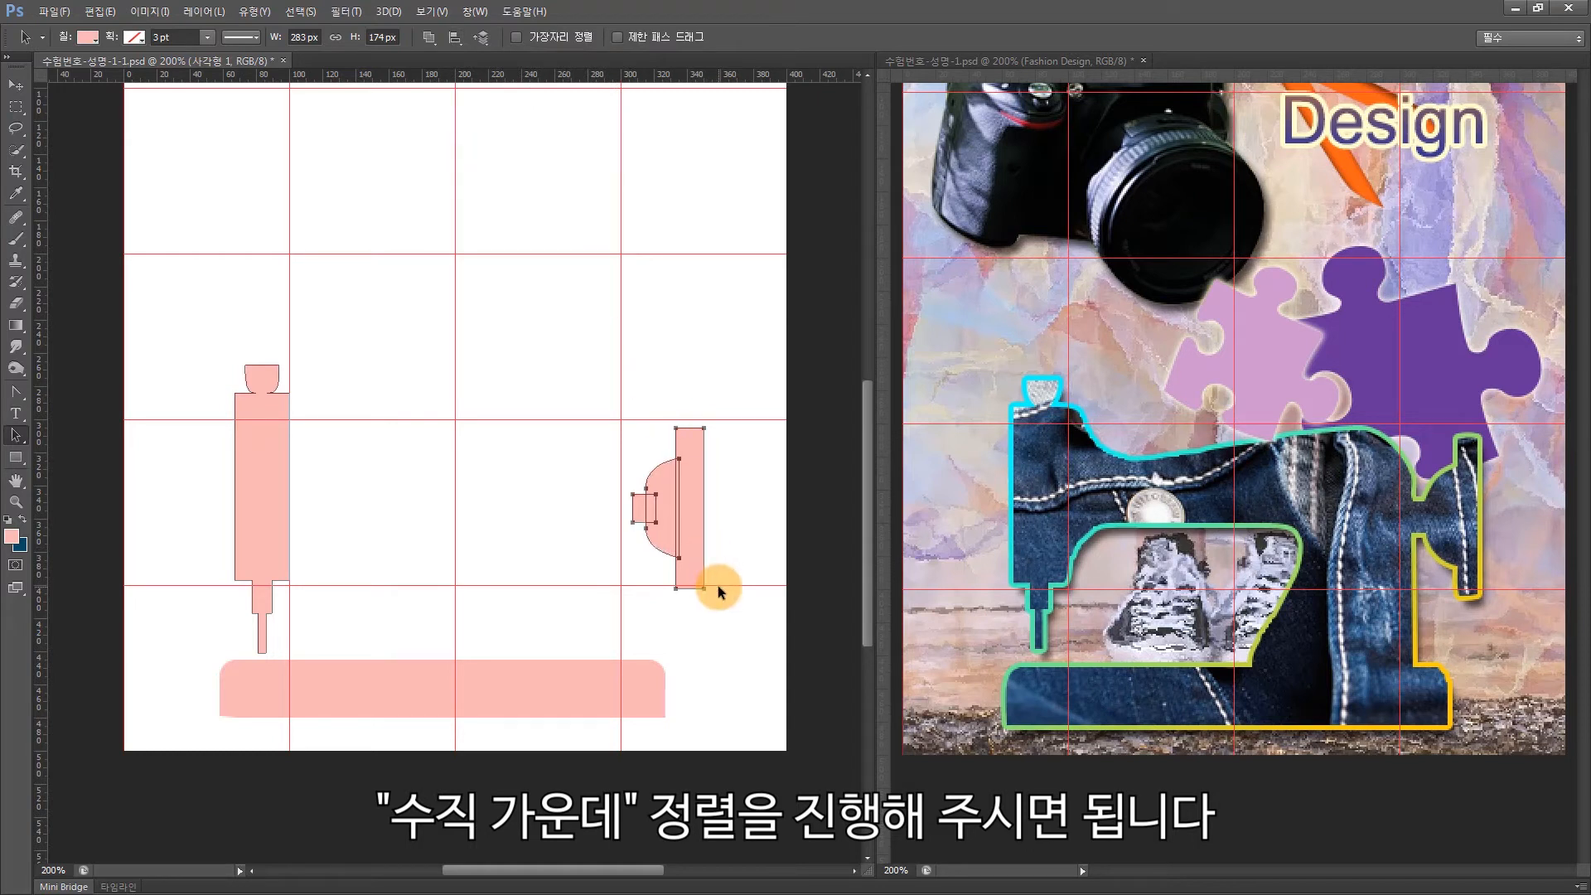
# - Merge the aligned rear shapes with 모양 병합 구성 요소 (Merge Shape Components) and shift the merged piece slightly left and down
pyautogui.click(429, 38)
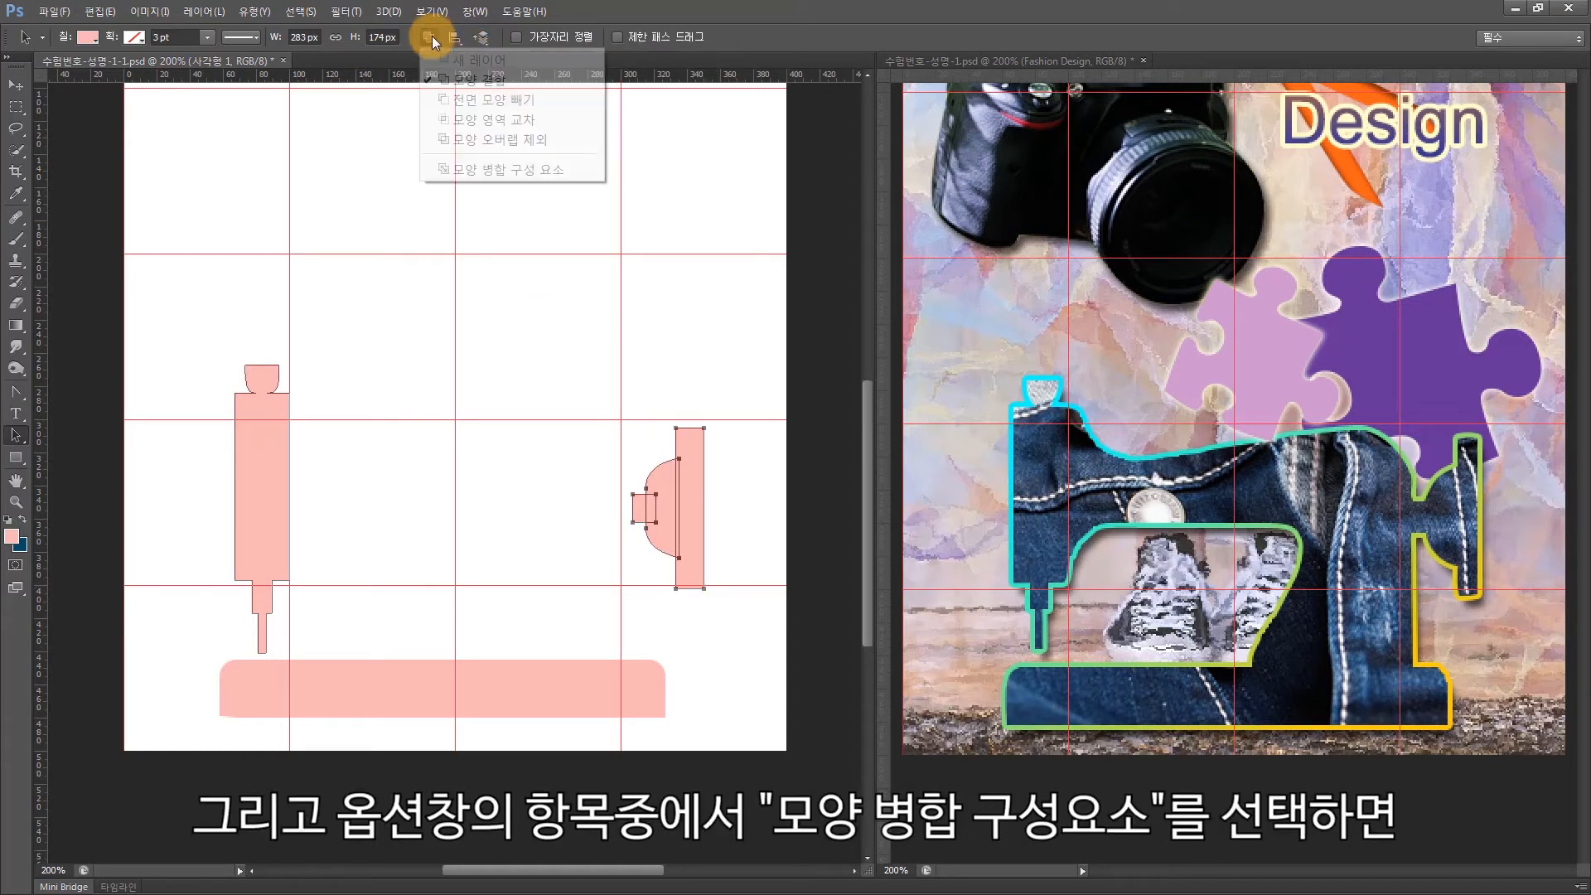
pyautogui.click(484, 172)
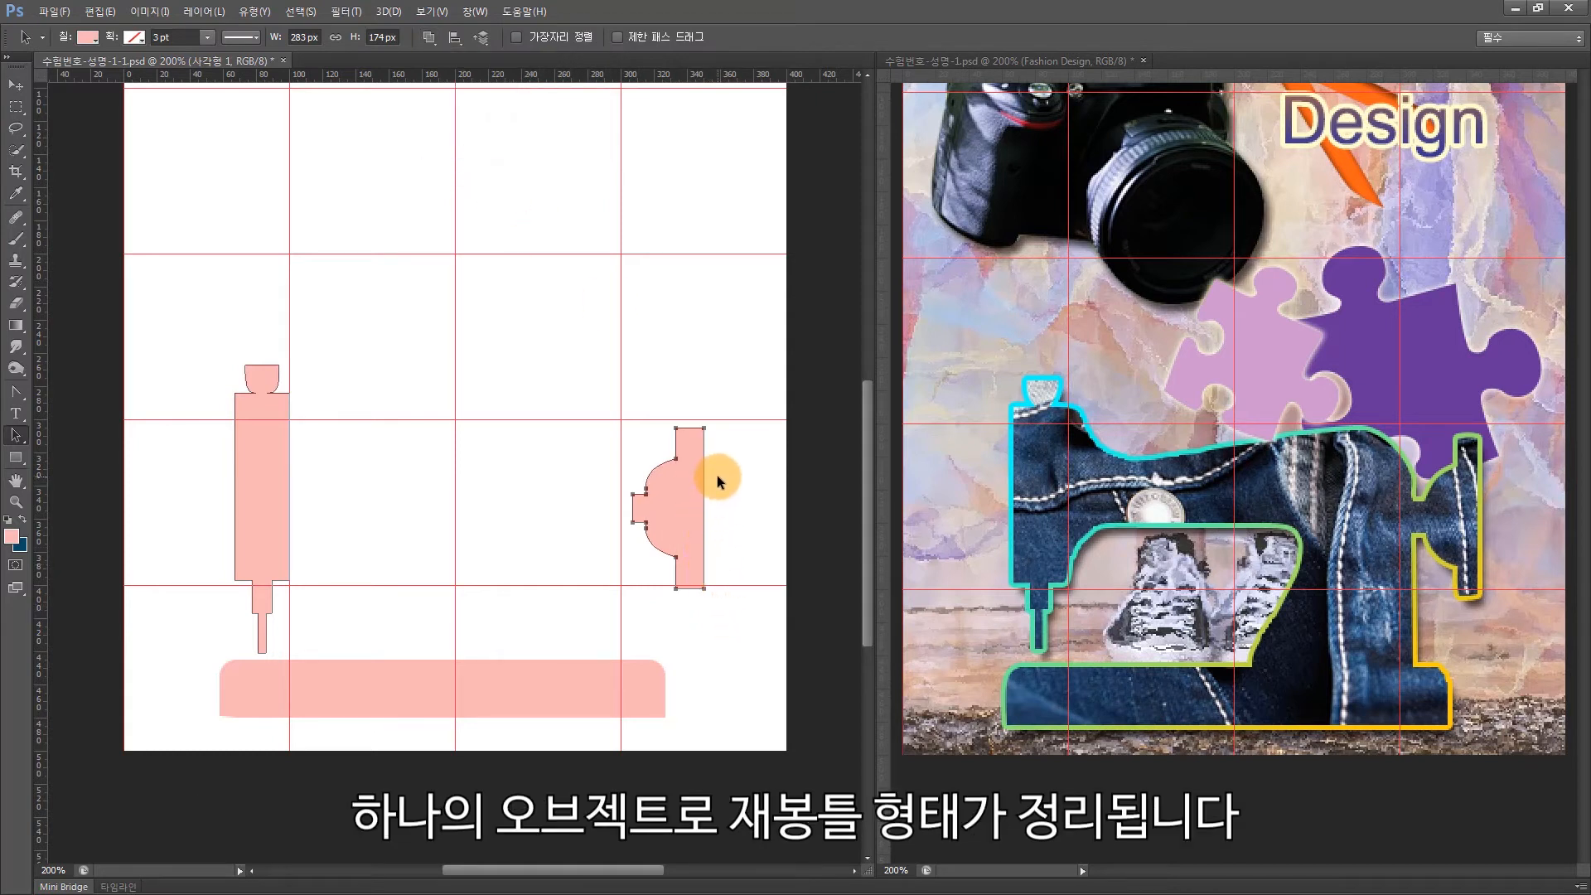
pyautogui.moveTo(19, 440); pyautogui.dragTo(52, 449)
pyautogui.moveTo(734, 420); pyautogui.dragTo(689, 631)
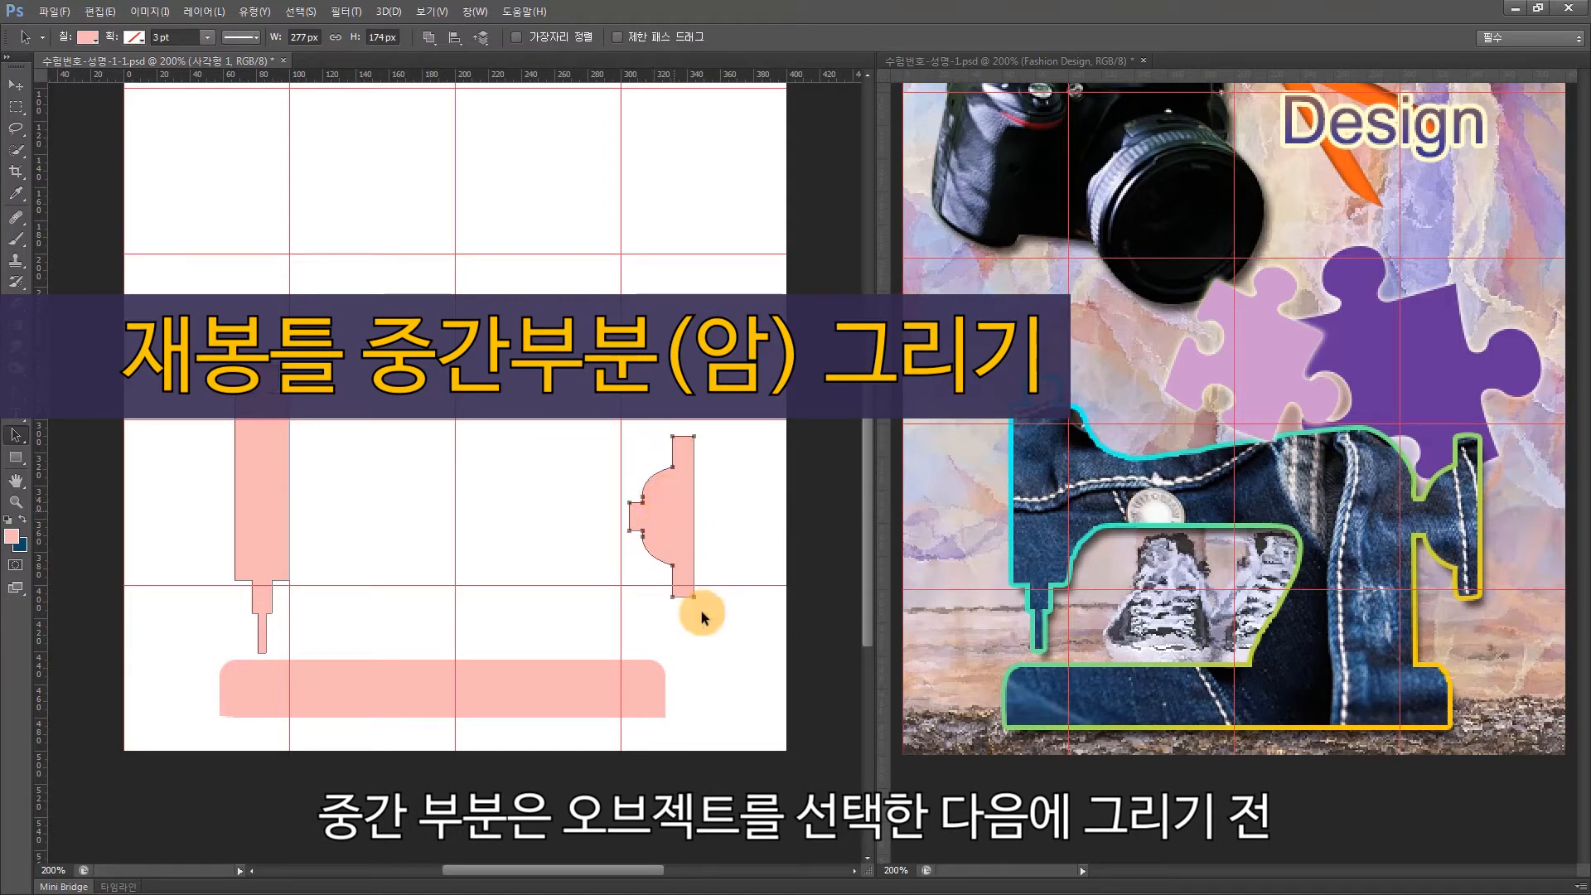
# - Draw the arm as a large rectangle spanning from the front part to the rear part, slightly overlapping both, using 모양 결합 (Combine Shapes)
pyautogui.click(19, 462)
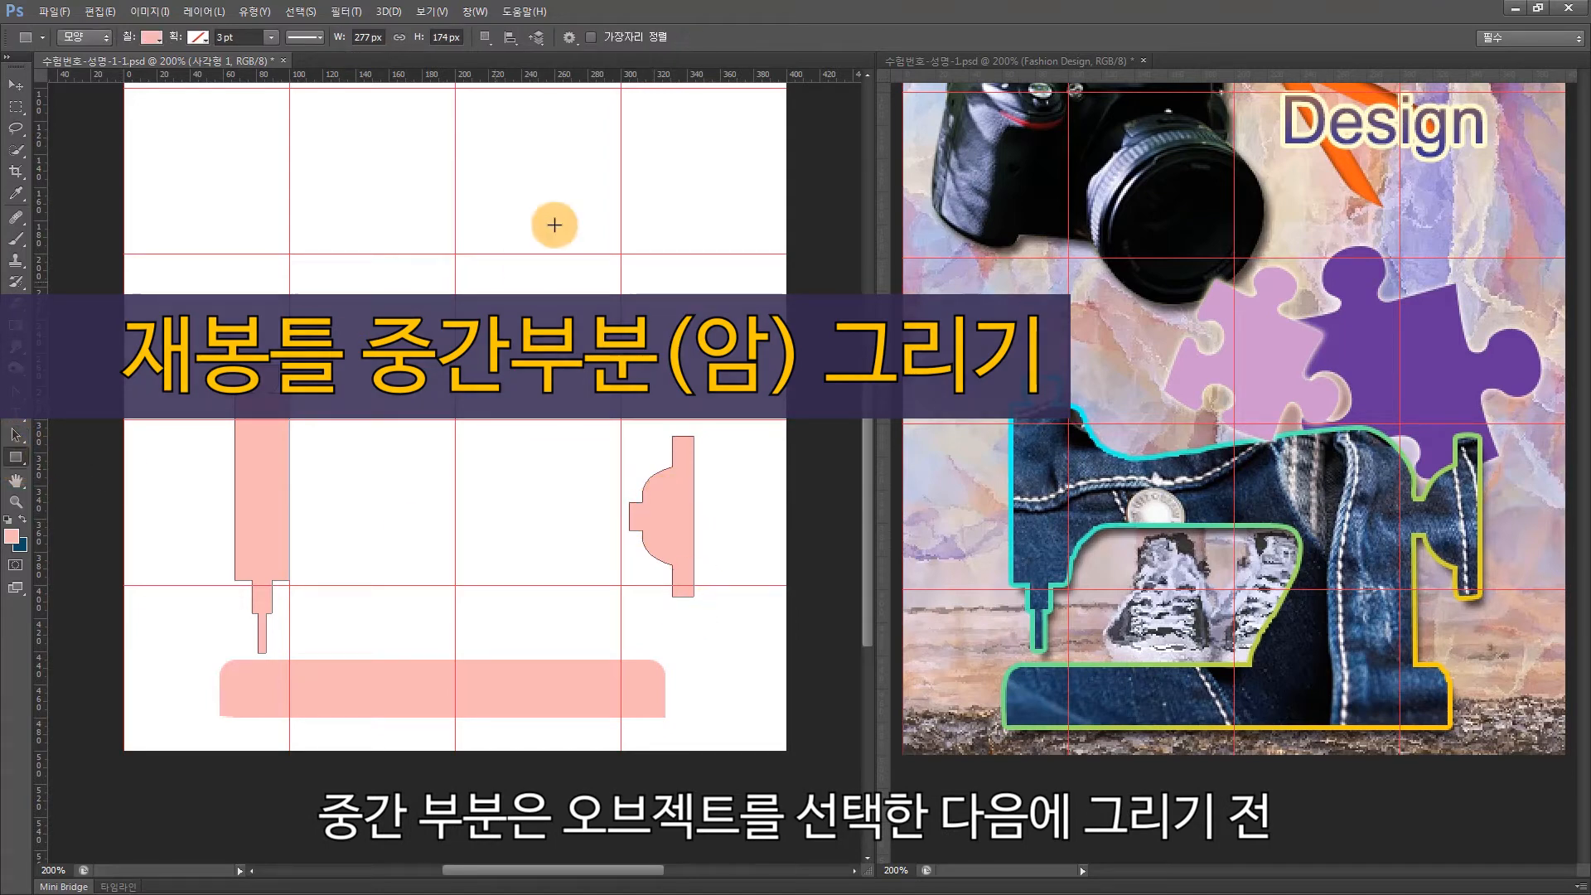
pyautogui.click(485, 35)
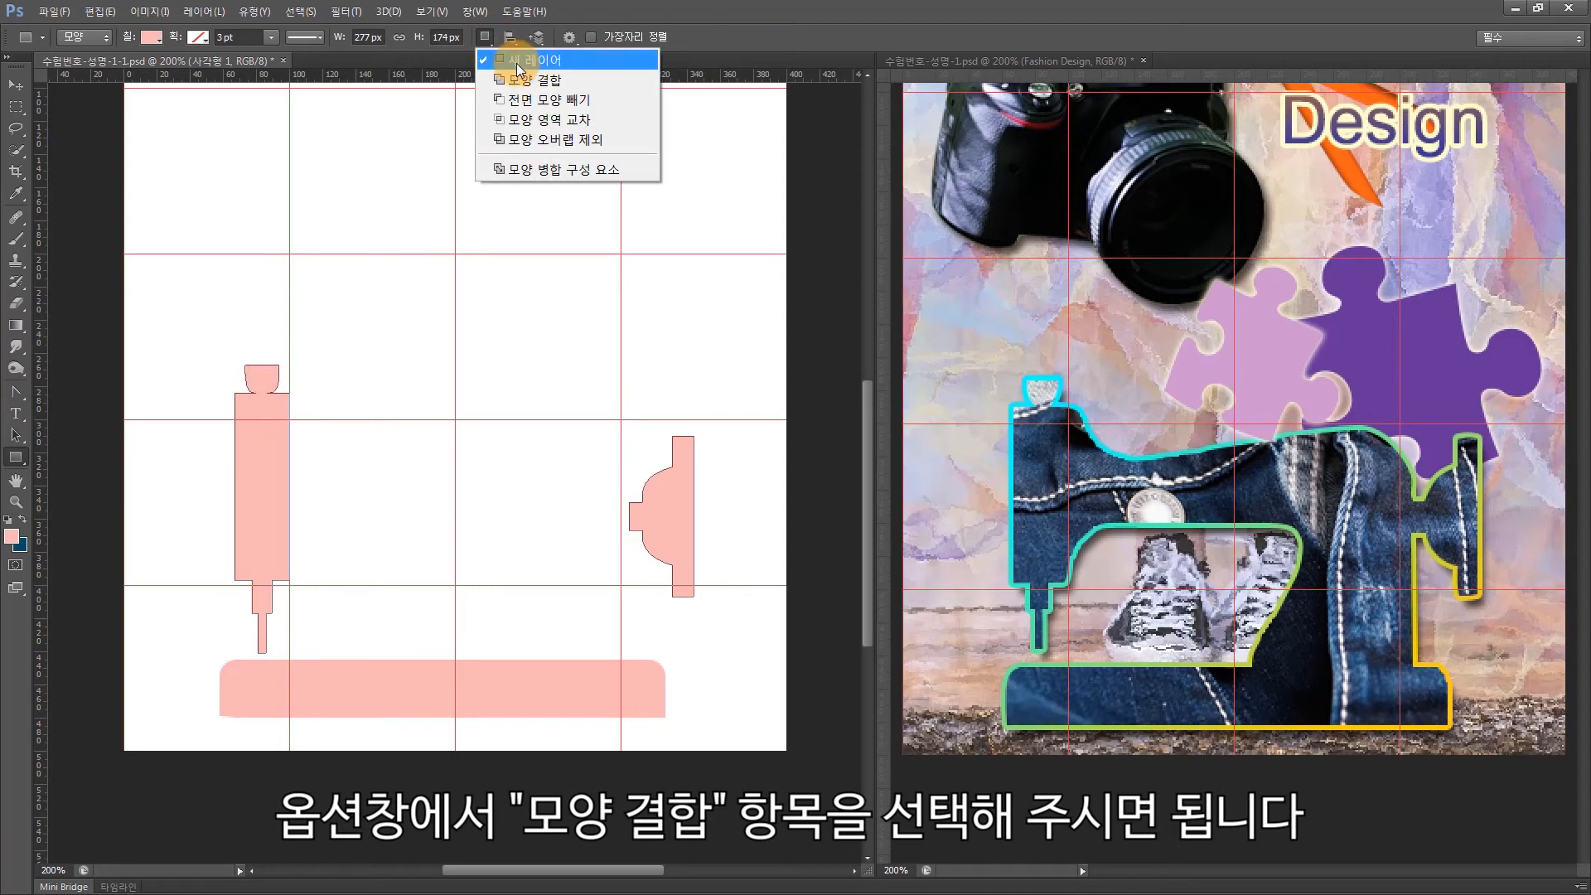
pyautogui.click(531, 79)
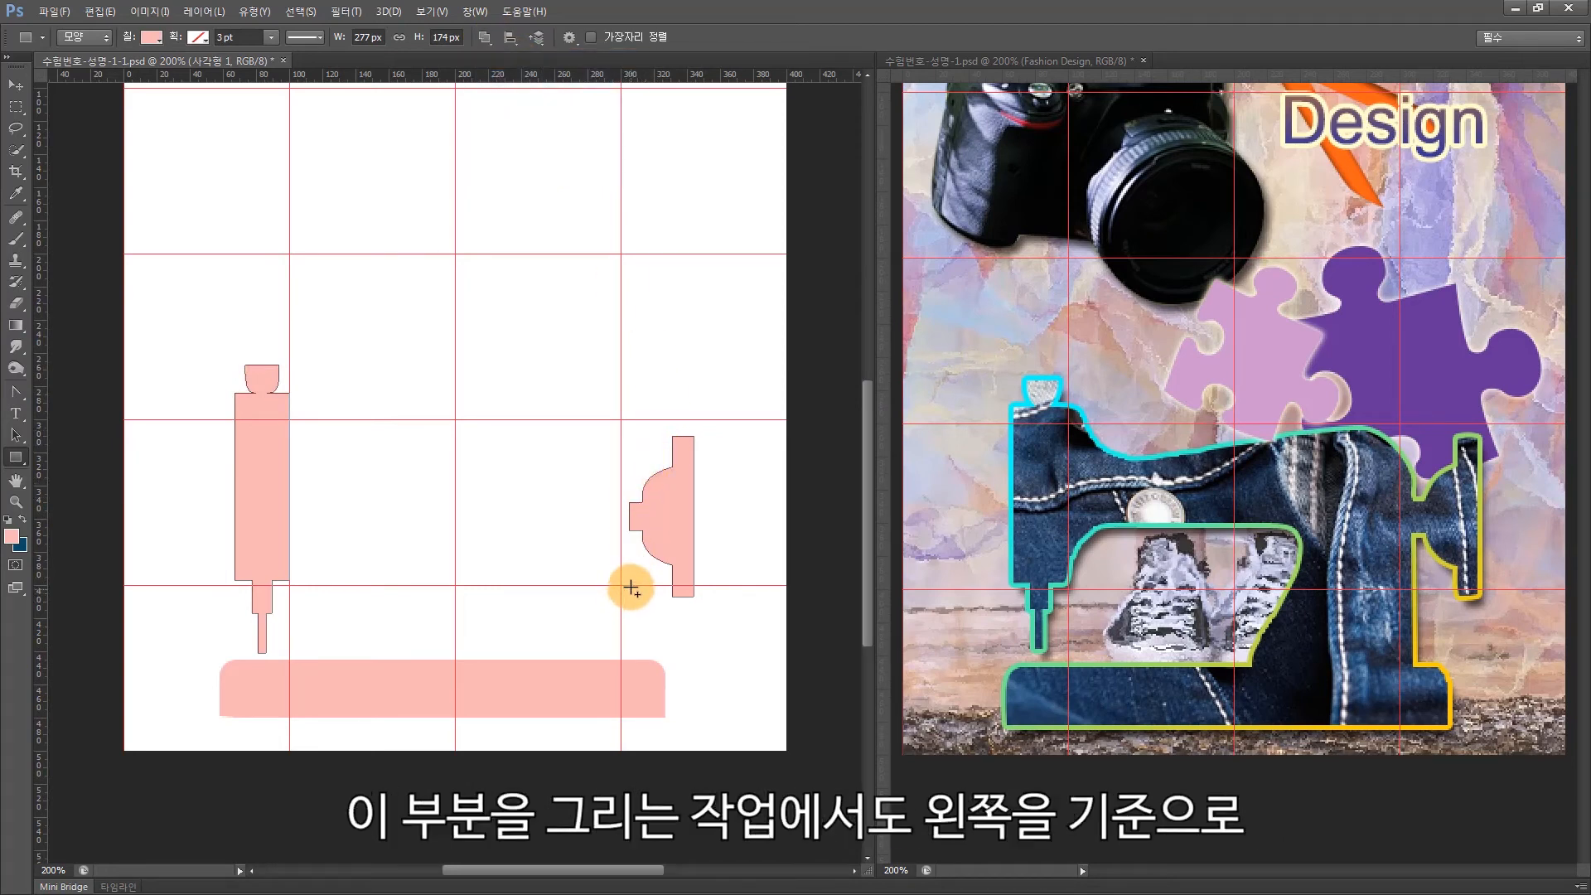
pyautogui.moveTo(630, 587); pyautogui.dragTo(284, 421)
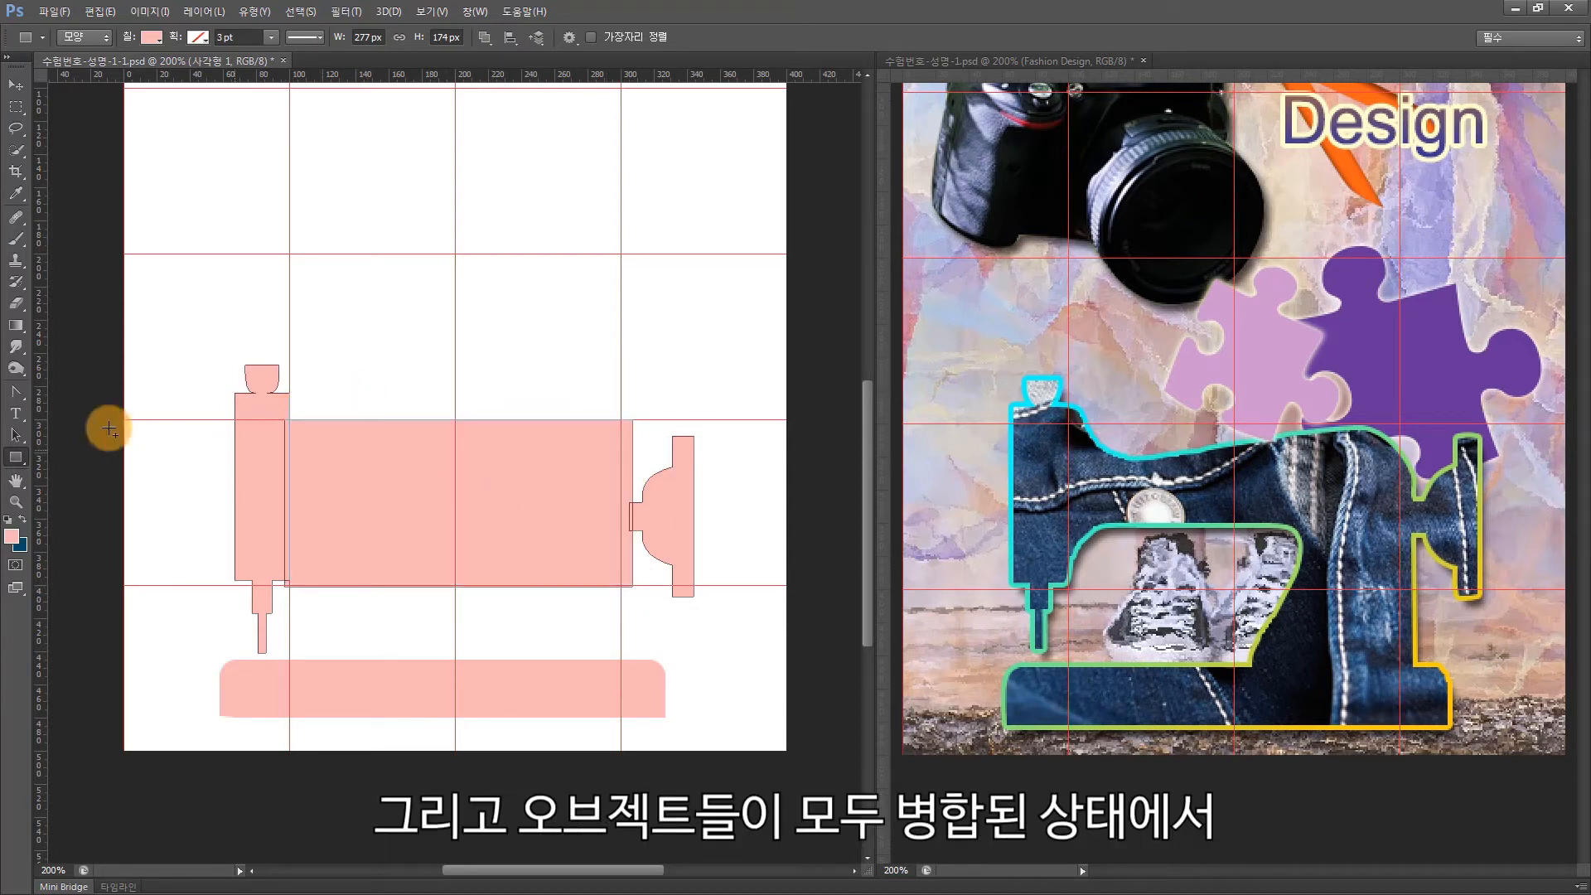
# - Select the front part, arm and rear part and merge them into one shape with 모양 병합 구성 요소 (Merge Shape Components)
pyautogui.click(15, 434)
pyautogui.moveTo(743, 388); pyautogui.dragTo(494, 609)
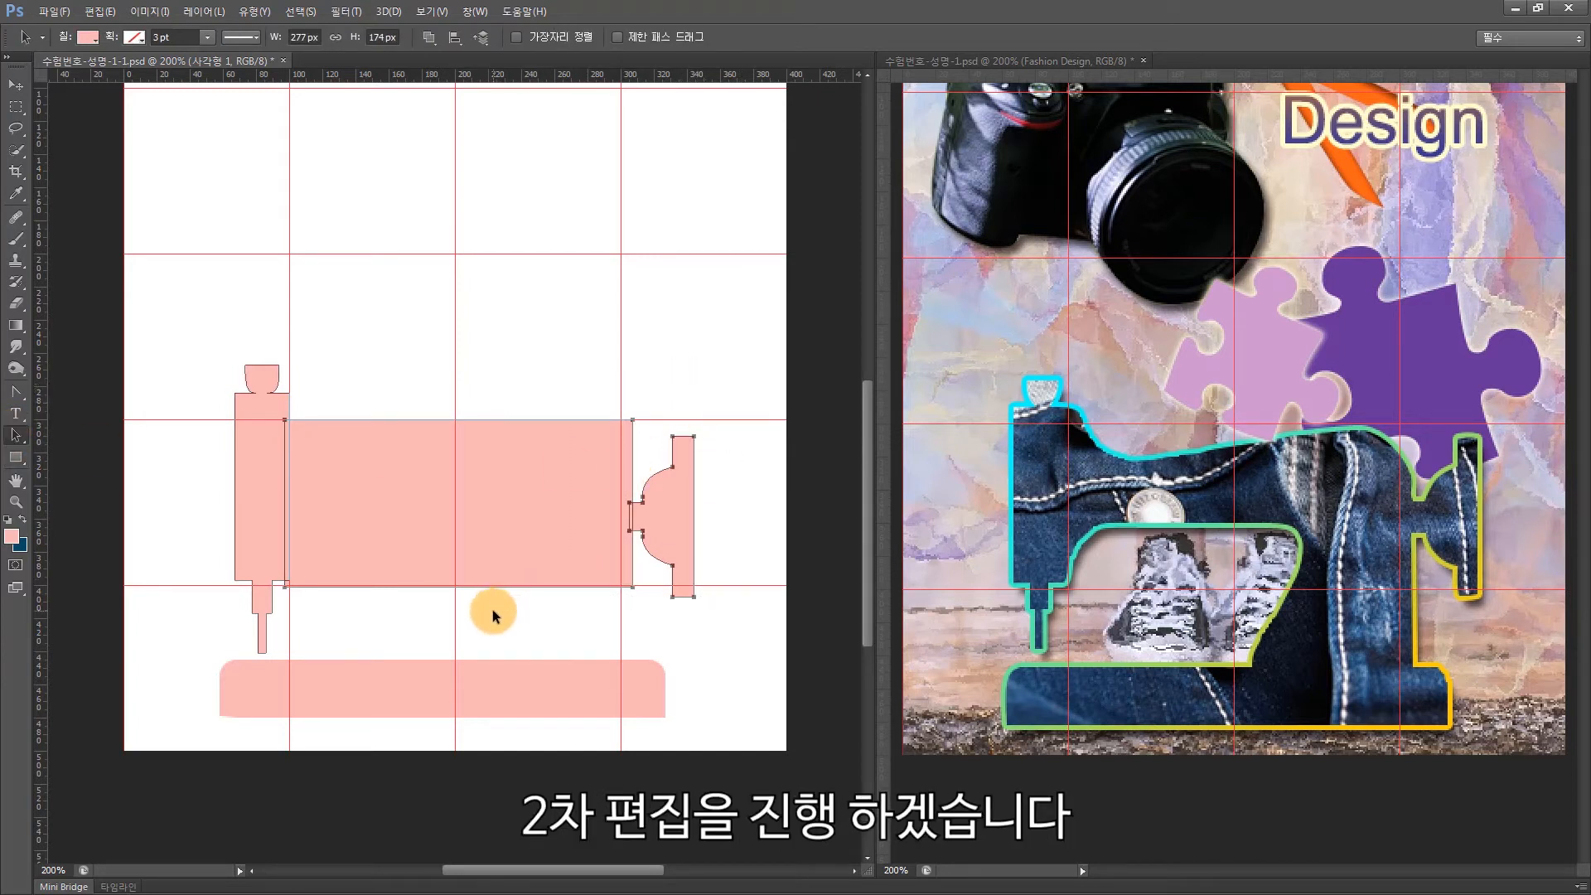
pyautogui.click(430, 37)
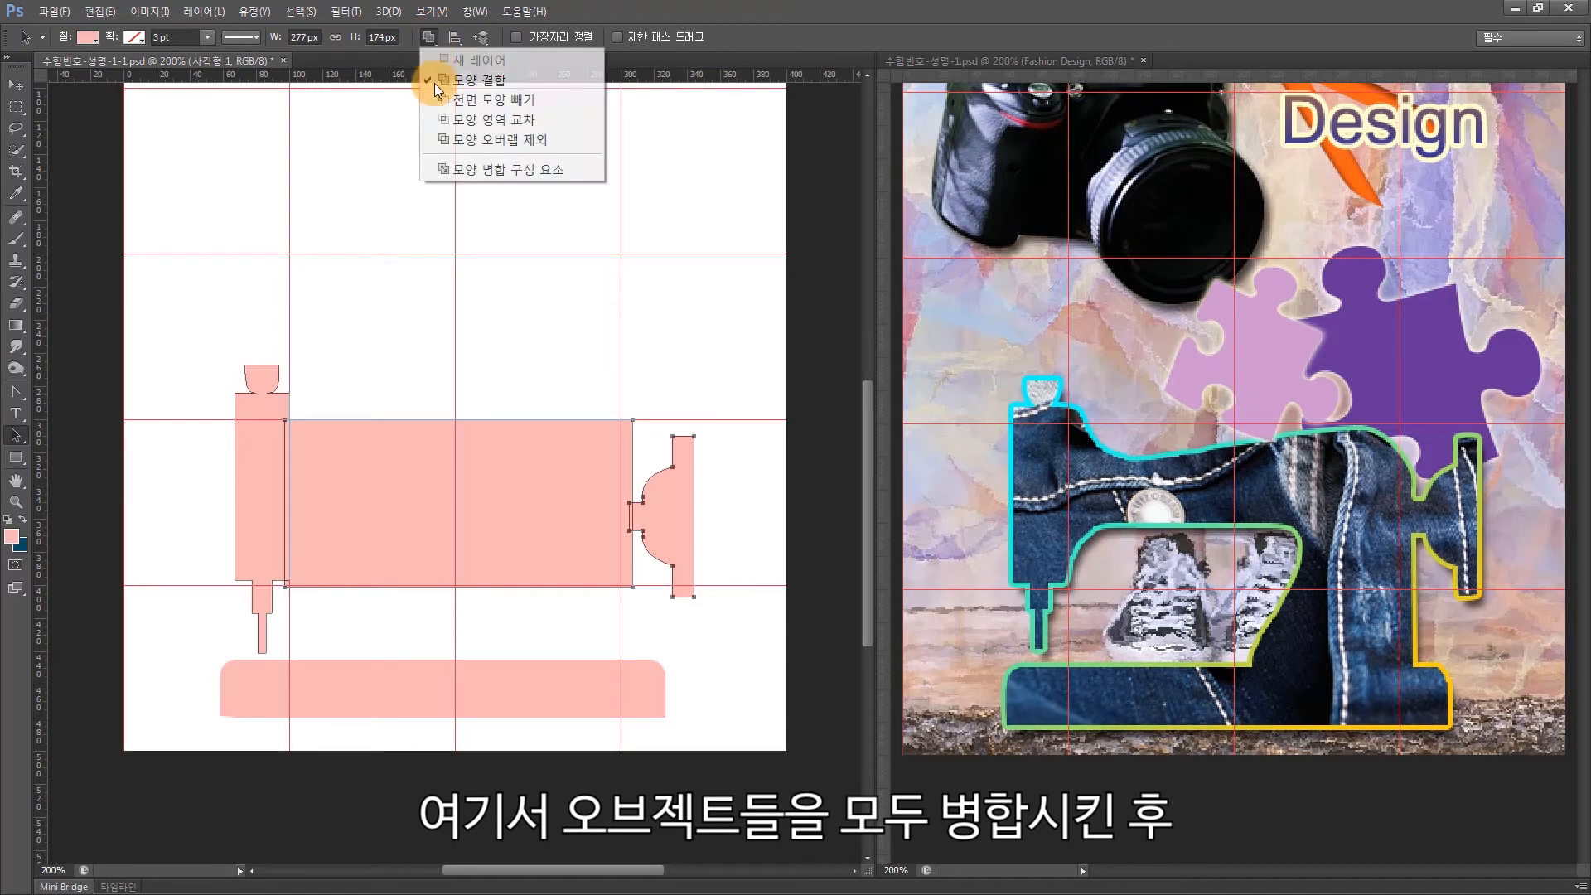
pyautogui.click(470, 169)
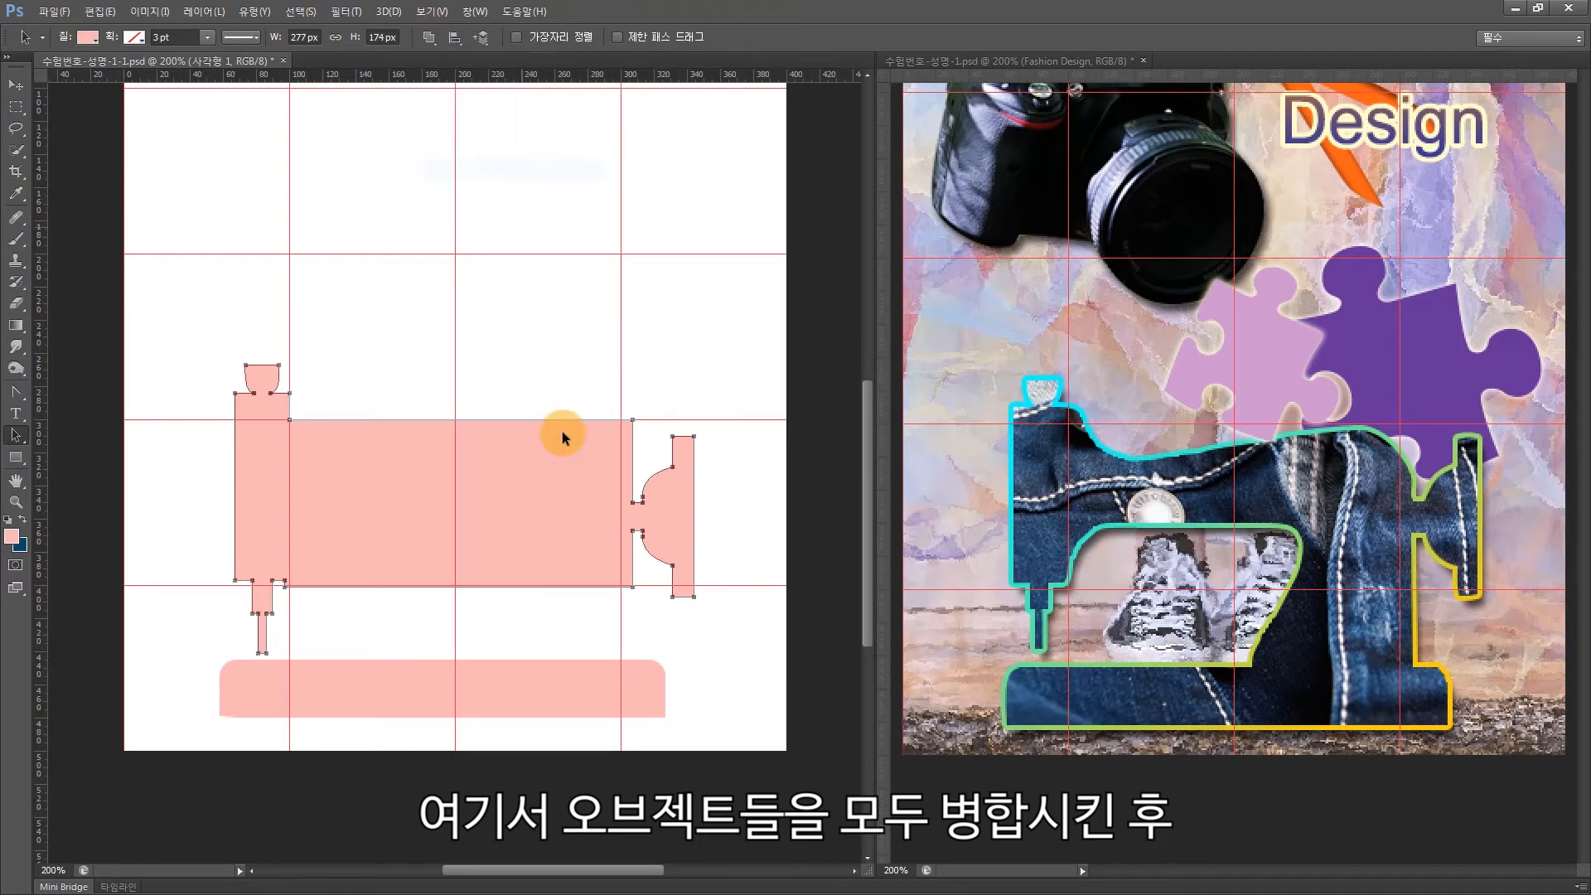
pyautogui.click(493, 374)
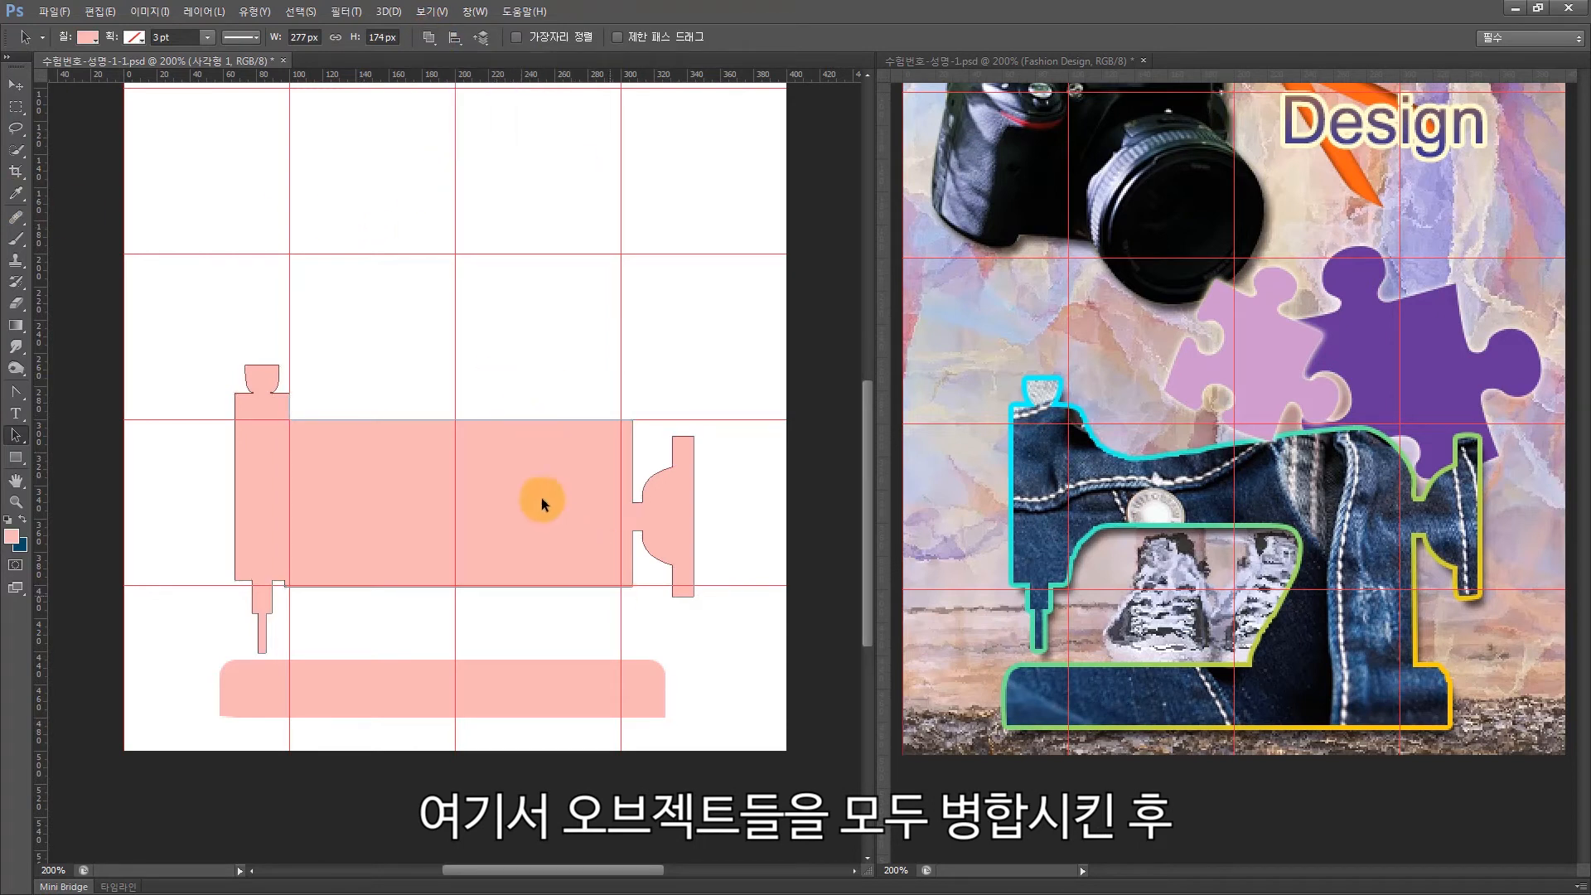
# - Add anchor points on the merged shape's right and upper edges near the arm's upper-right corner, and pull the corner inward into a rounded curve
pyautogui.click(345, 434)
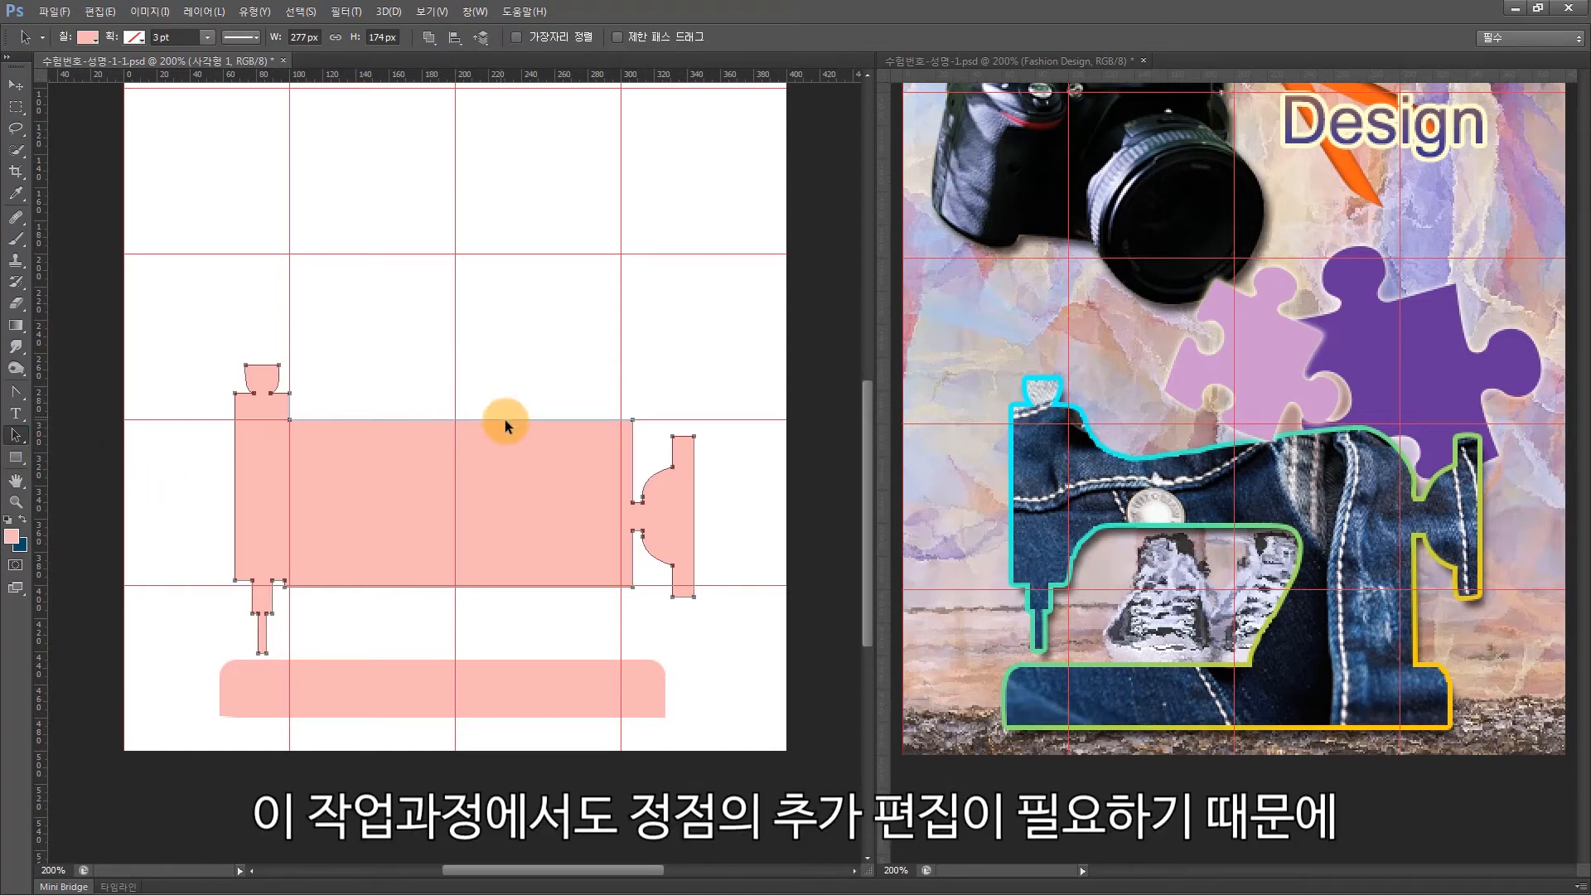
pyautogui.click(17, 396)
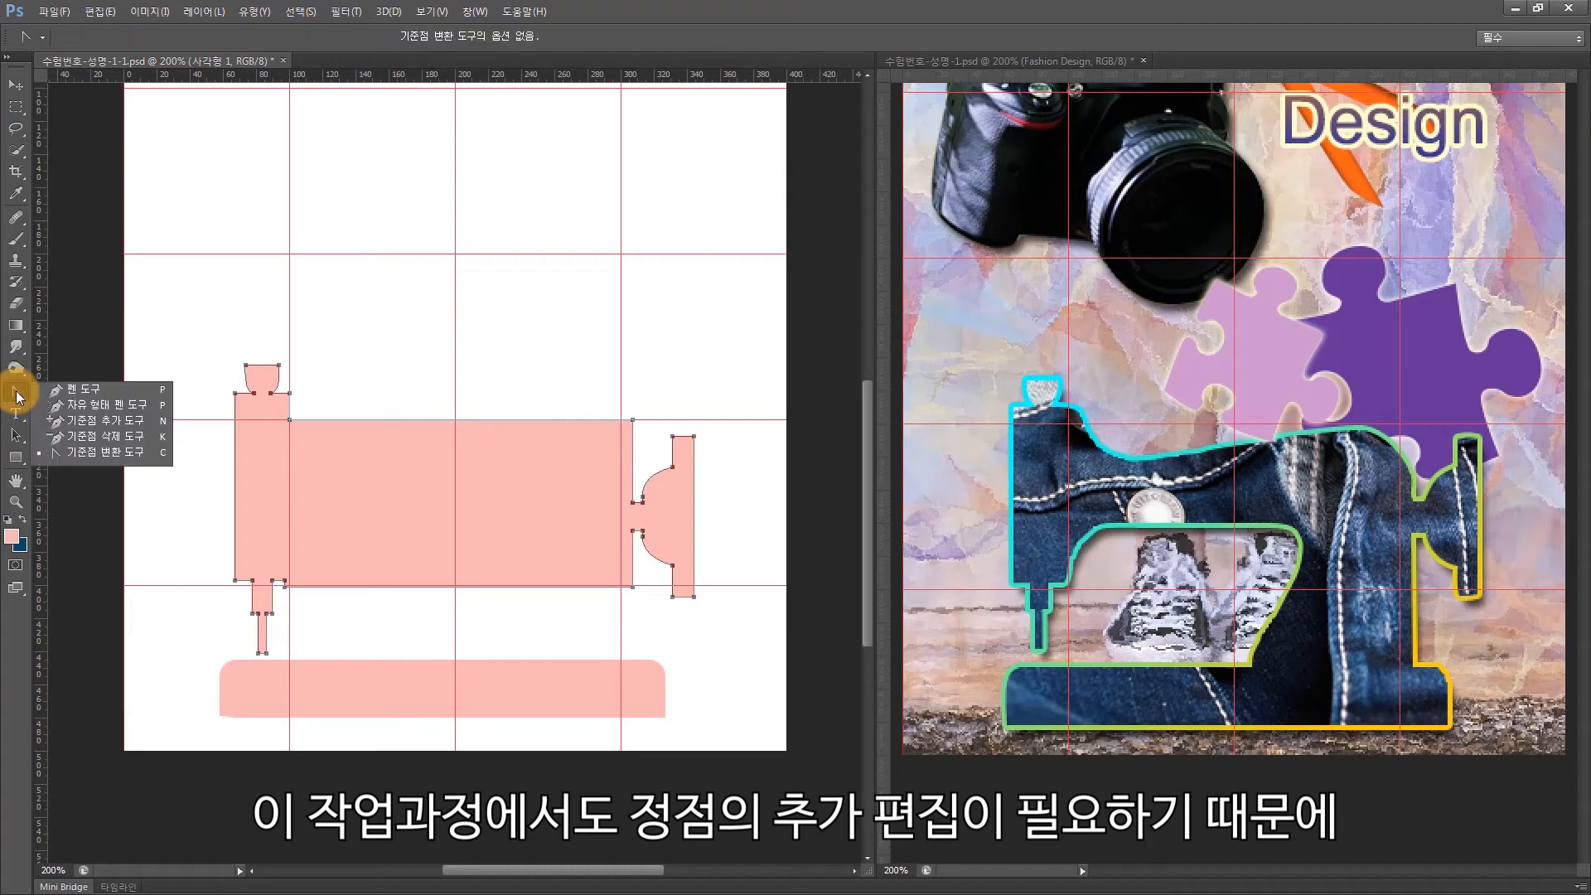
pyautogui.click(84, 422)
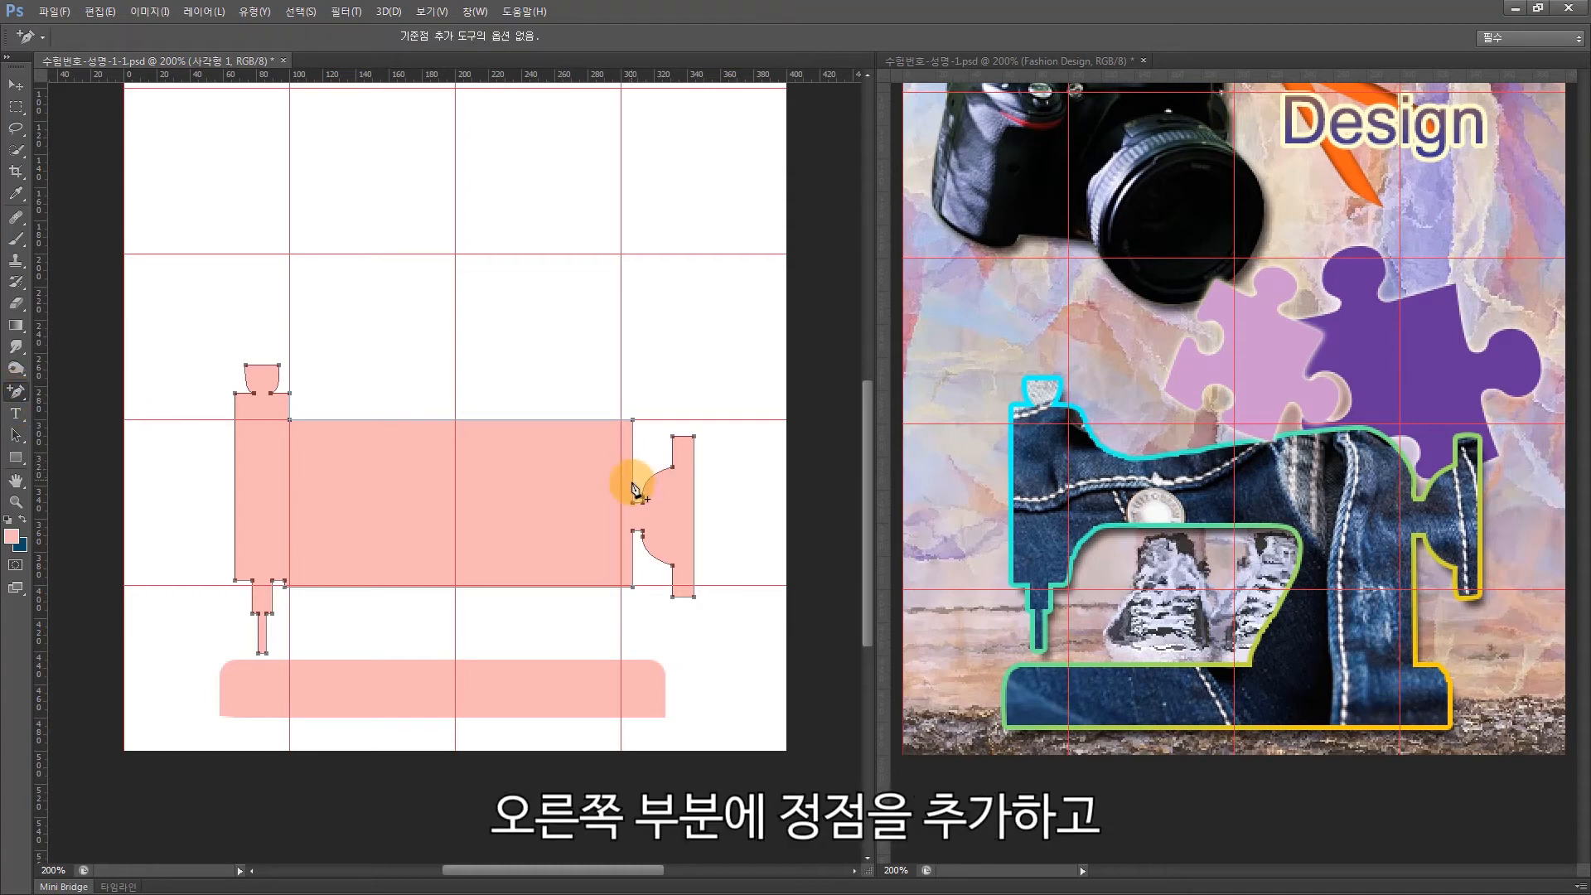
pyautogui.click(633, 479)
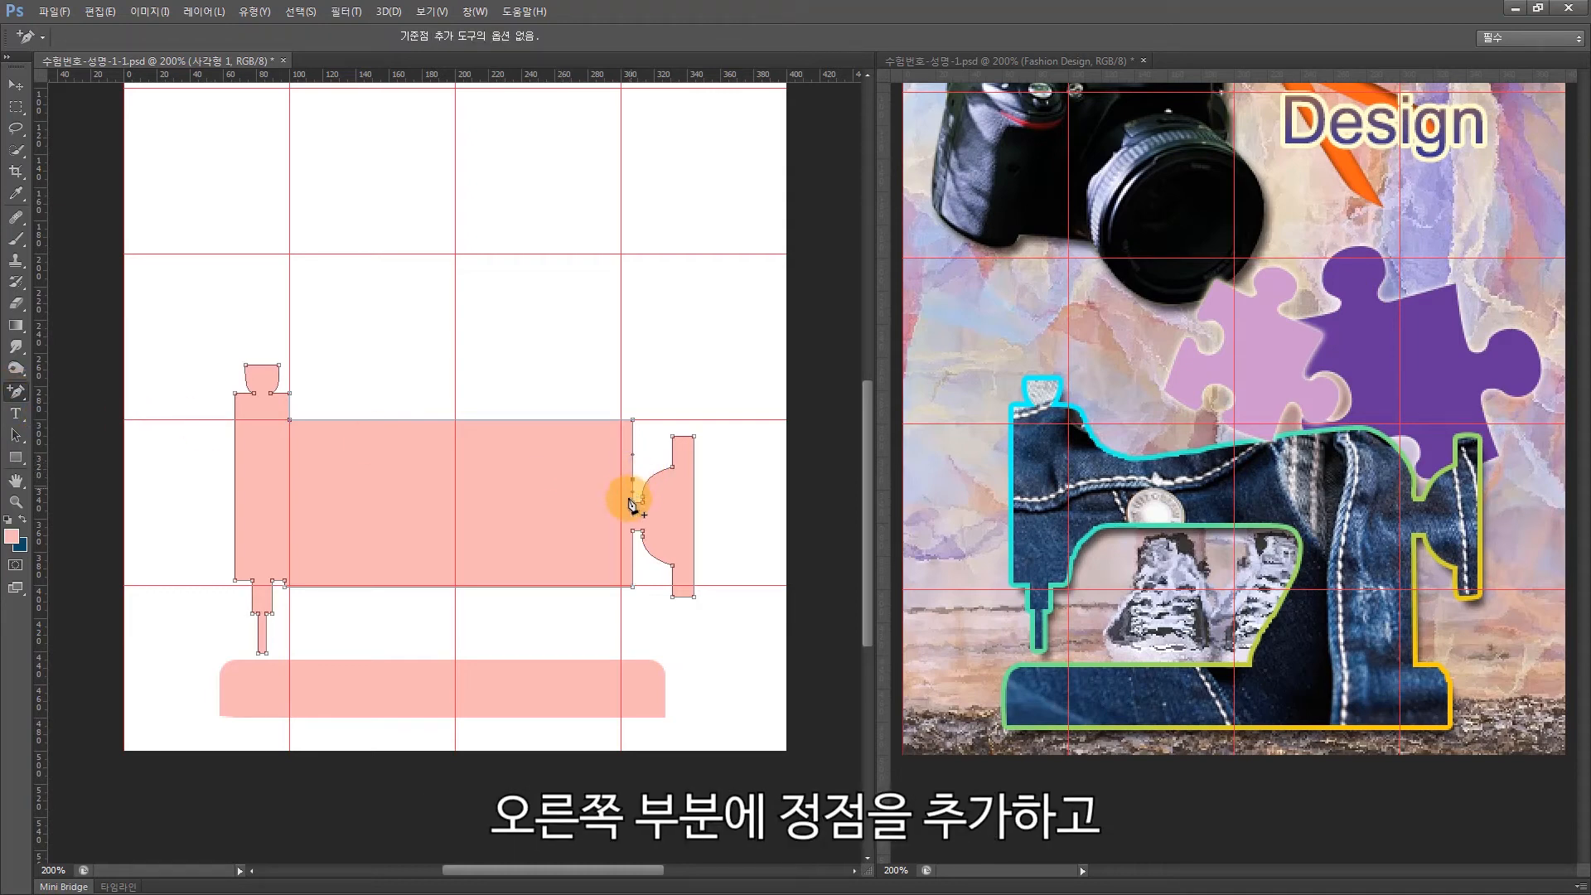
pyautogui.click(582, 420)
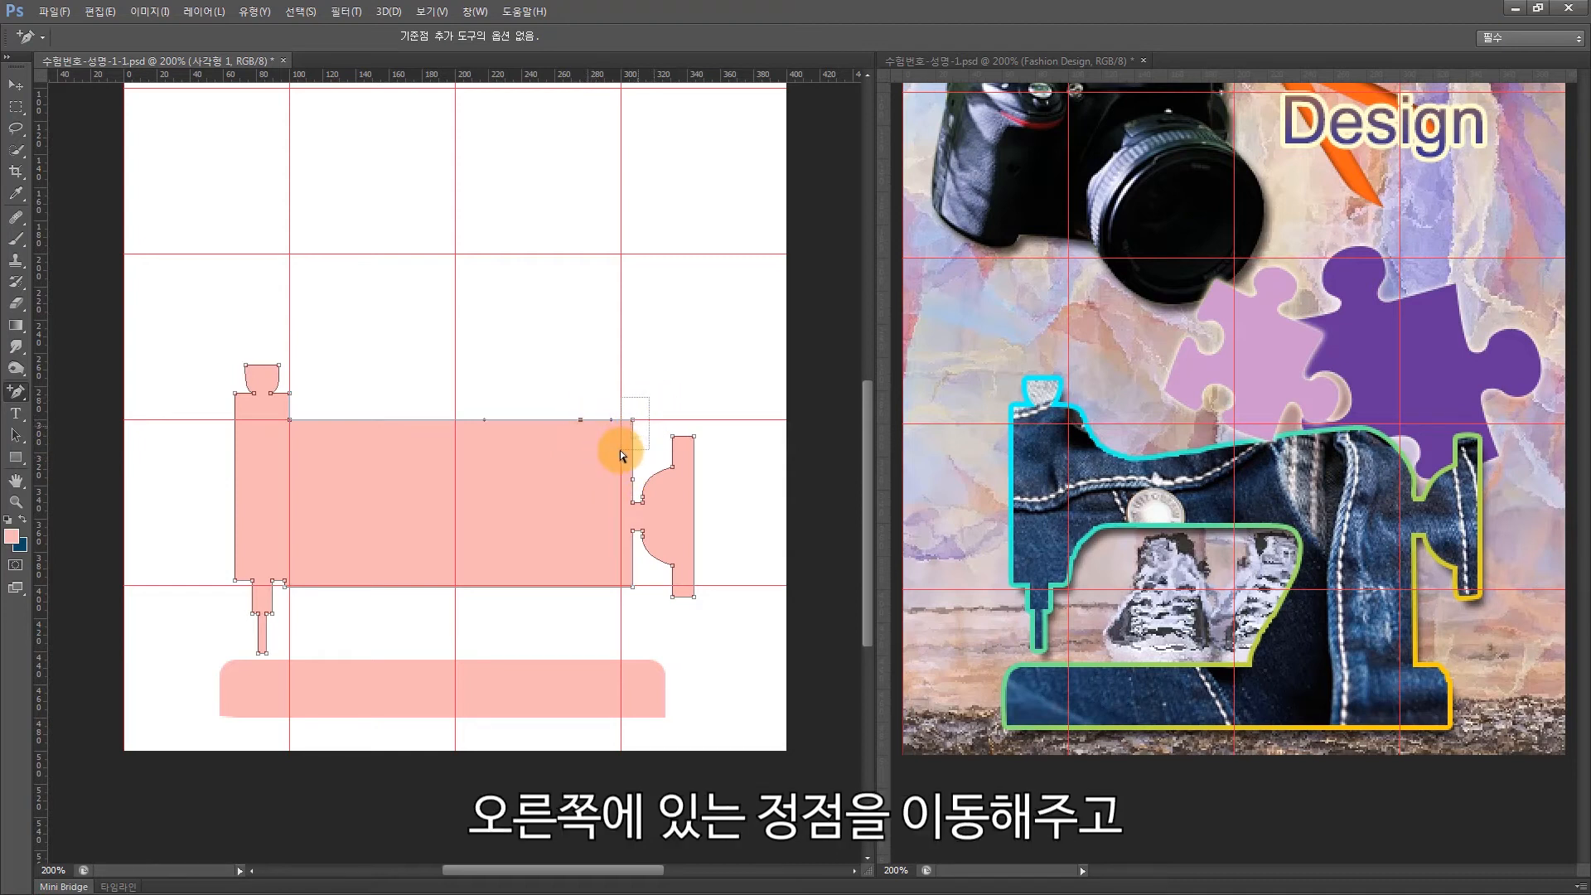
pyautogui.moveTo(632, 420); pyautogui.dragTo(619, 437)
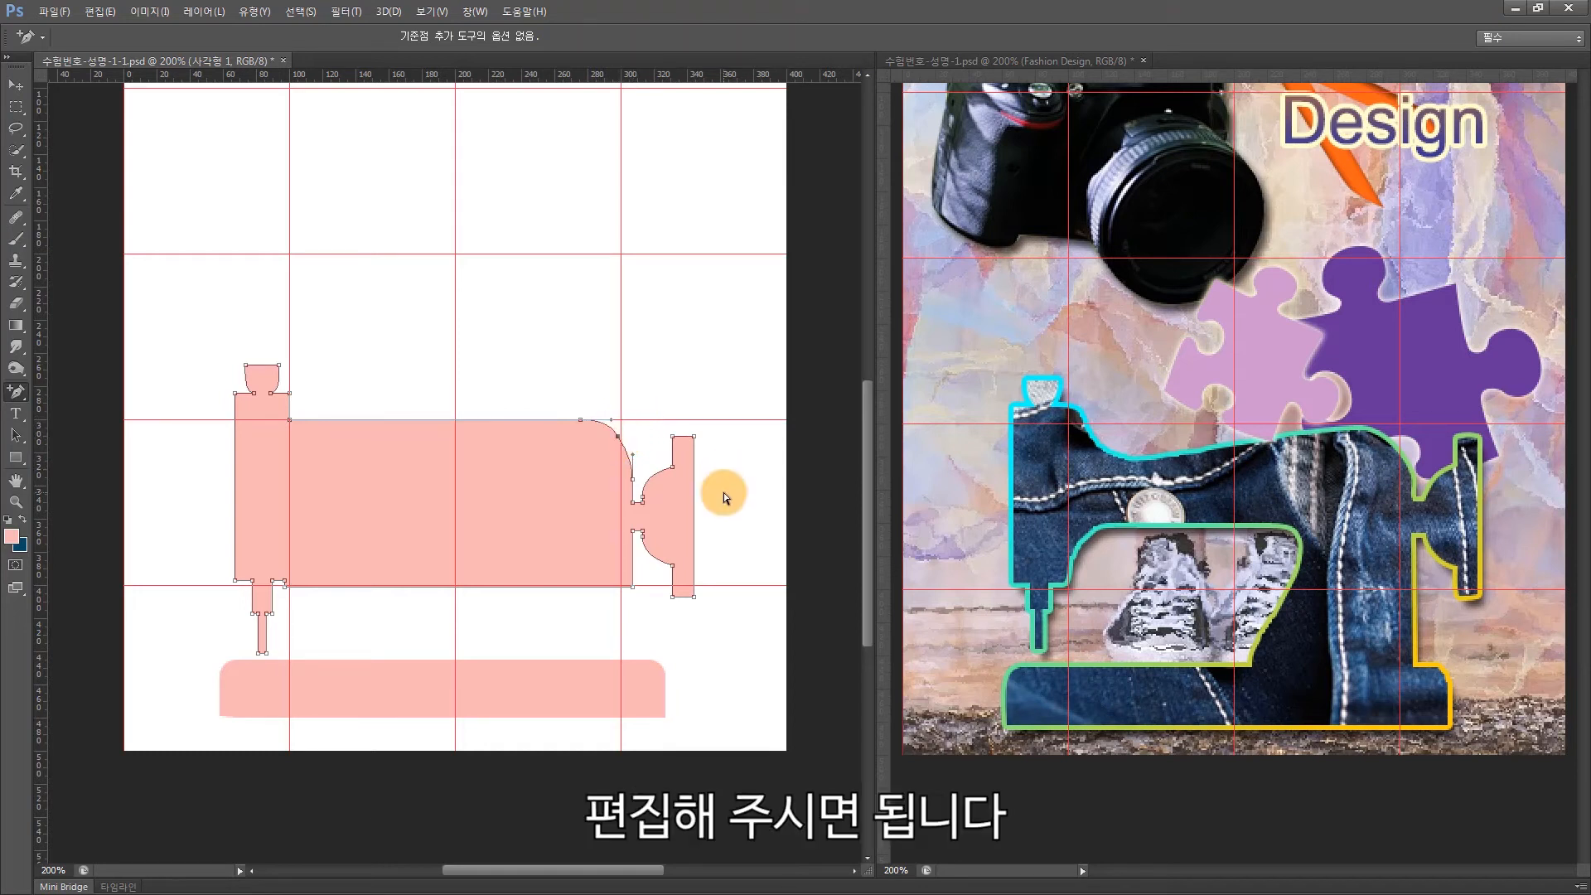
# - Add two anchor points along the arm's upper edge, lower them into a shallow curve, and raise the left corner point into a rounded shoulder
pyautogui.click(455, 421)
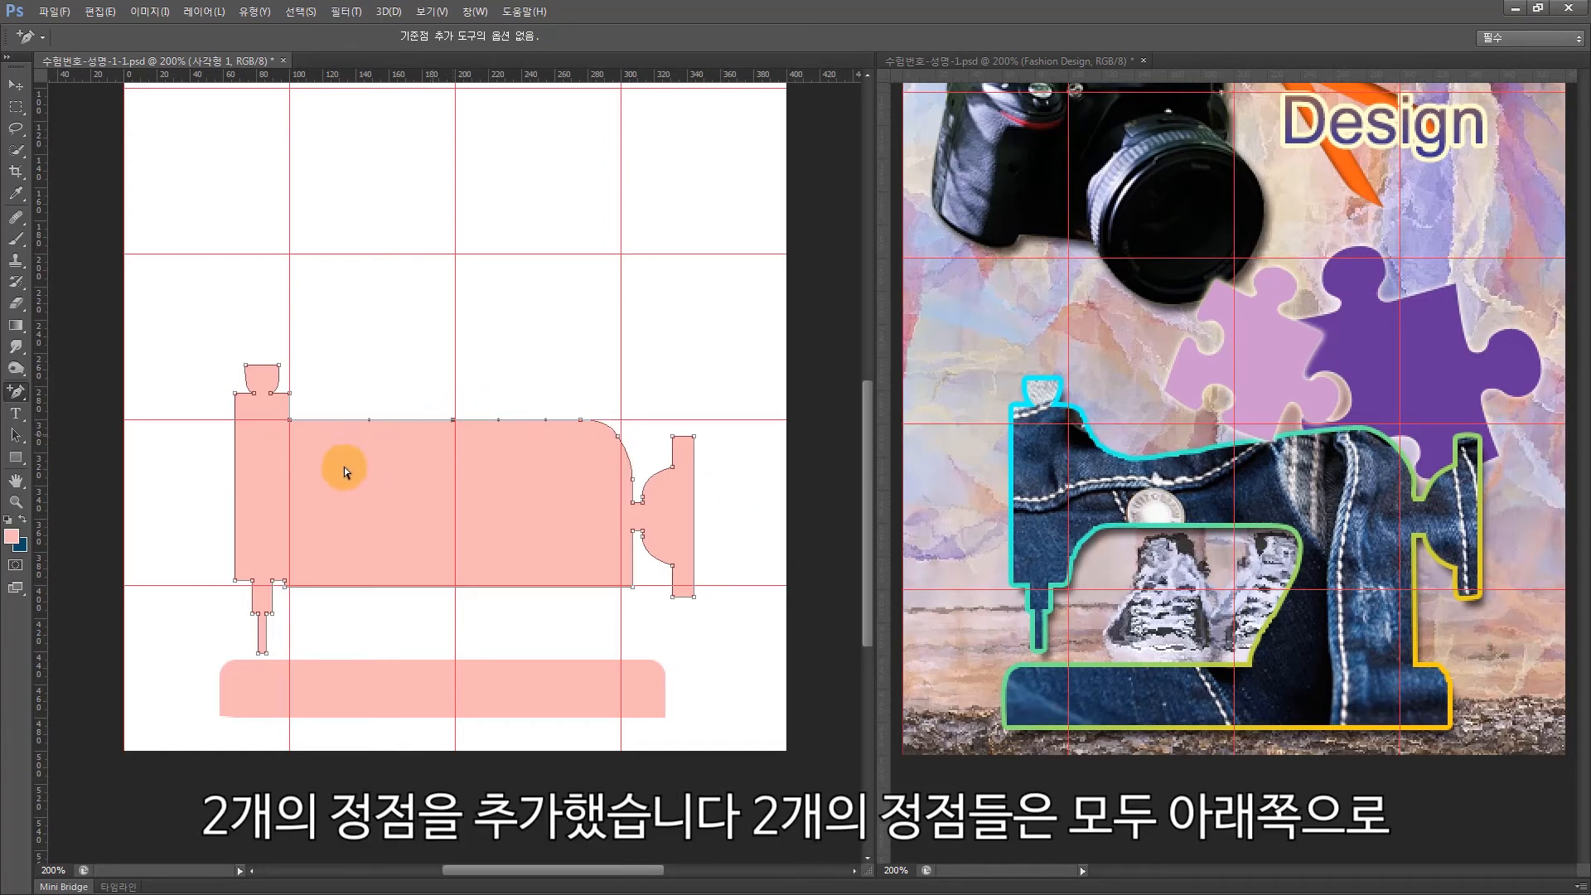
pyautogui.click(344, 420)
pyautogui.moveTo(321, 398); pyautogui.dragTo(500, 446)
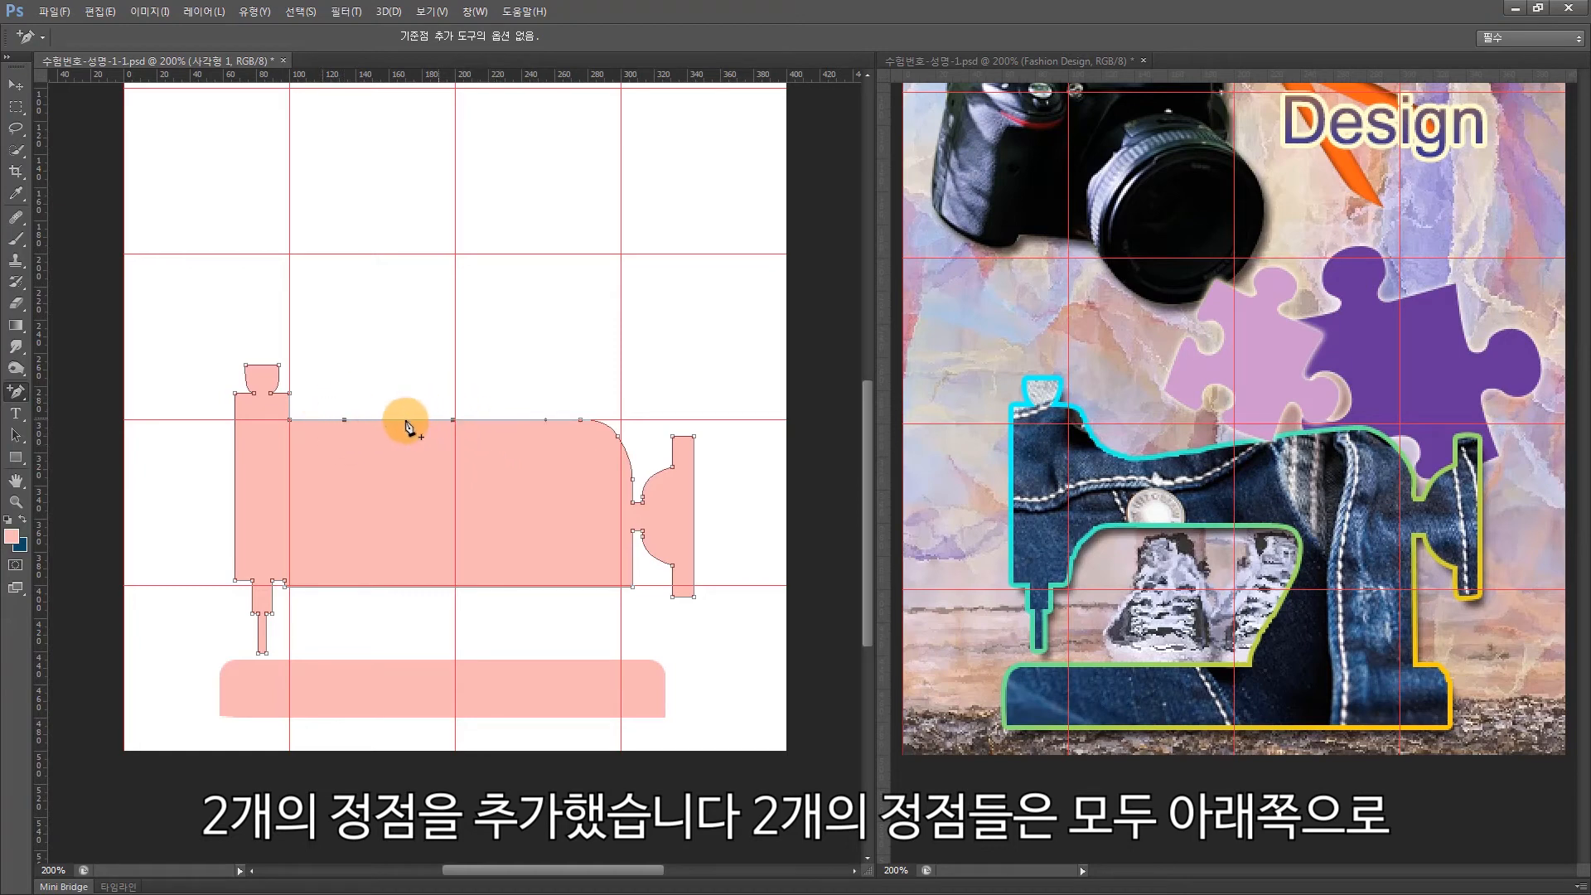
pyautogui.moveTo(343, 421); pyautogui.dragTo(346, 447)
pyautogui.moveTo(457, 448); pyautogui.dragTo(413, 440)
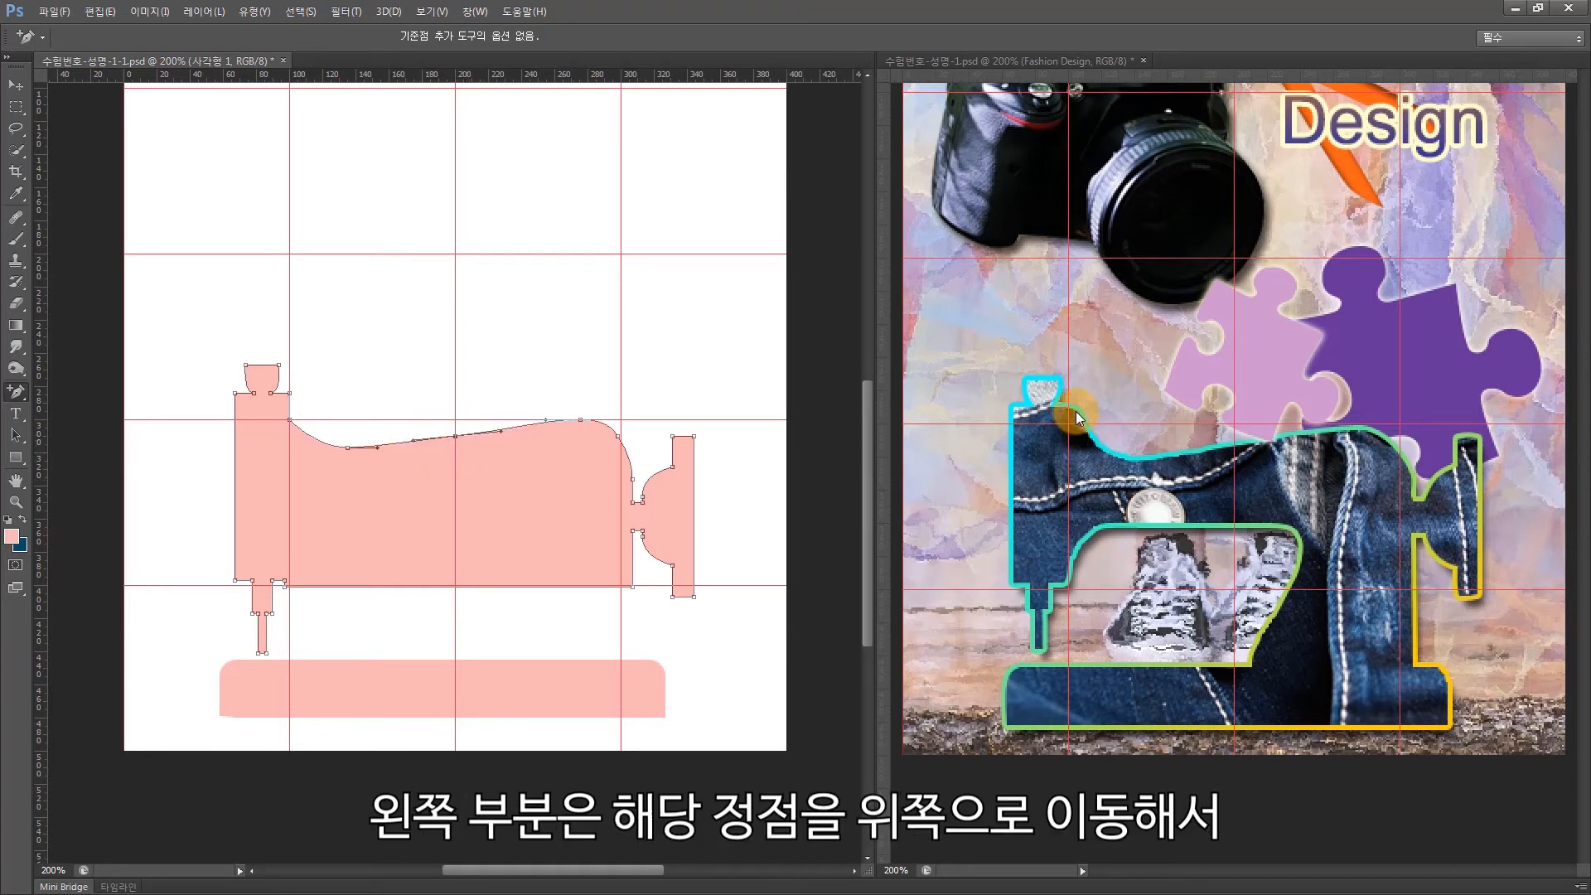
pyautogui.click(289, 421)
pyautogui.moveTo(288, 422); pyautogui.dragTo(292, 424)
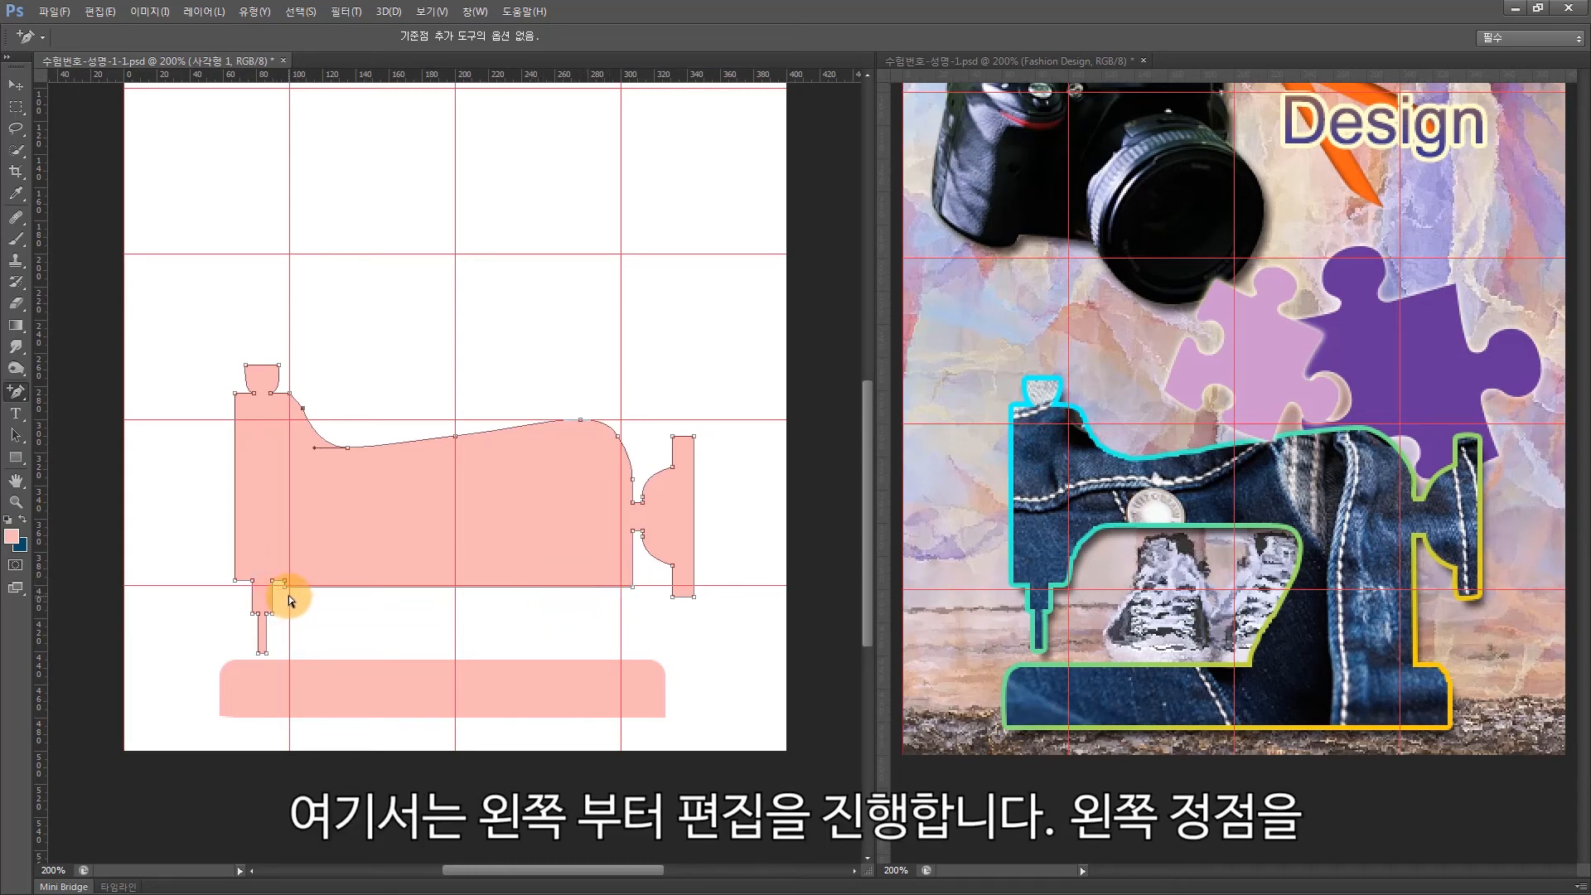
# - Raise the arm's lower-left corner point and add anchor points along its lower edge, shaping the underside into a curved opening like the reference
pyautogui.moveTo(285, 585)
pyautogui.mouseDown()
pyautogui.moveTo(306, 569)
pyautogui.moveTo(285, 561)
pyautogui.mouseUp()
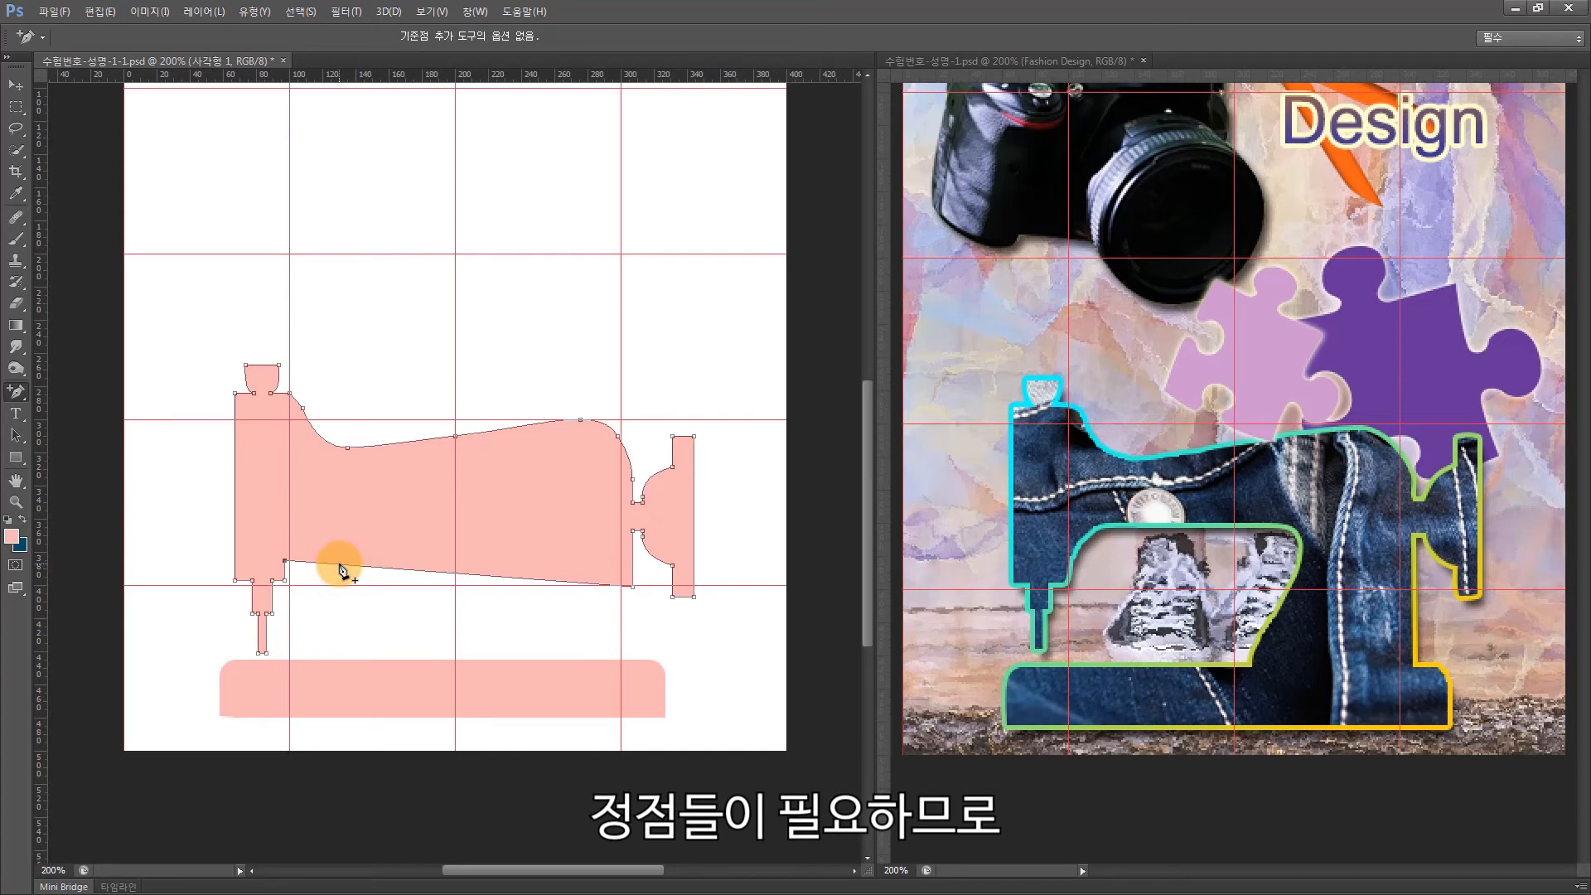
pyautogui.moveTo(339, 565); pyautogui.dragTo(444, 548)
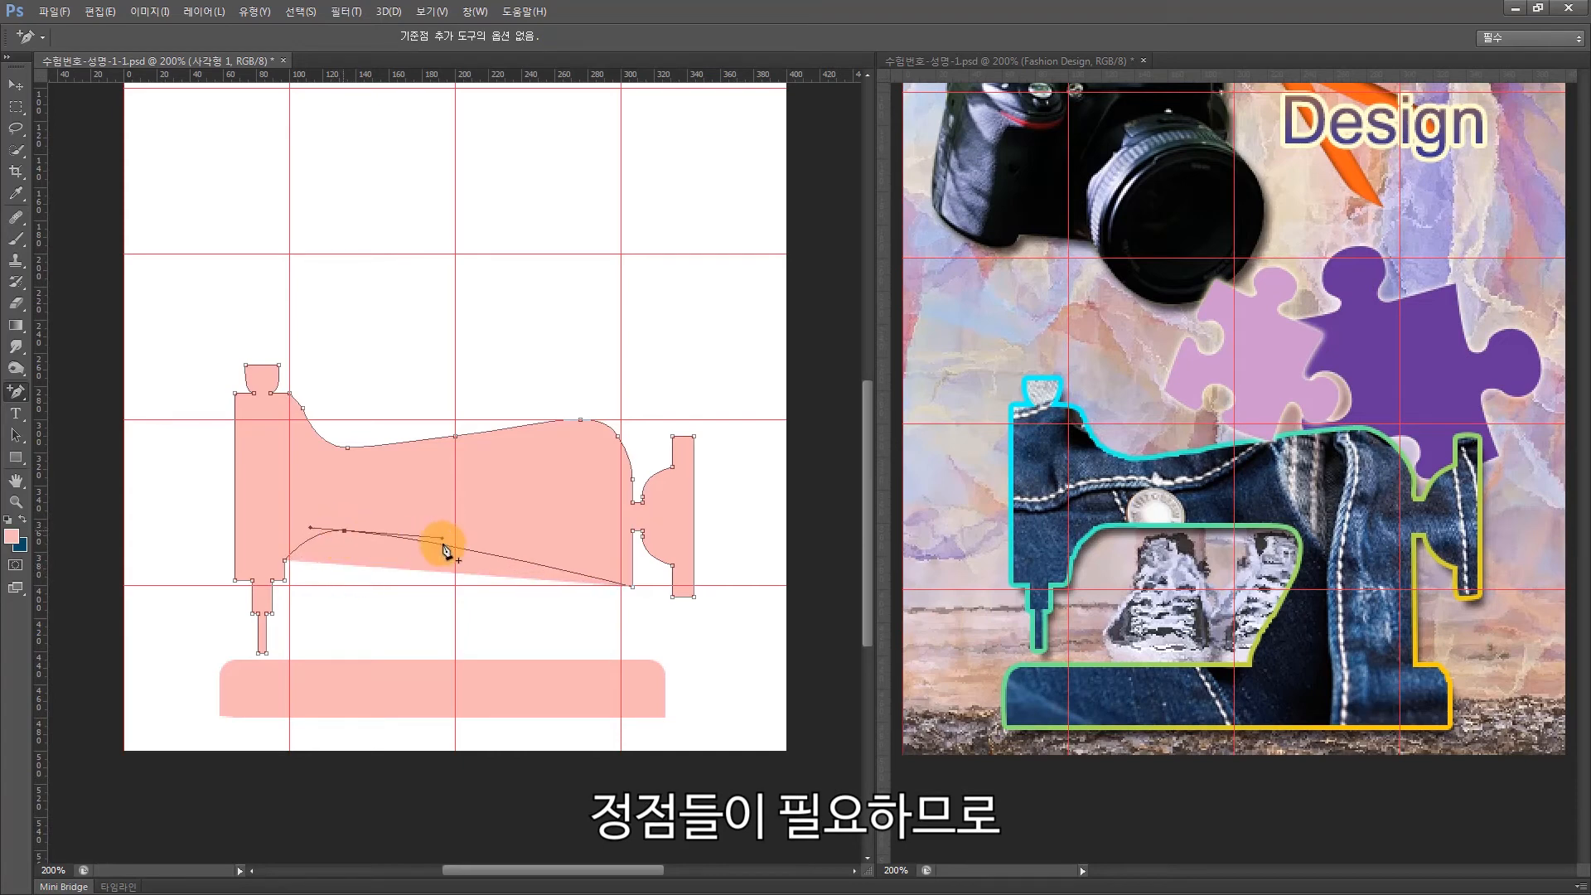
pyautogui.click(493, 558)
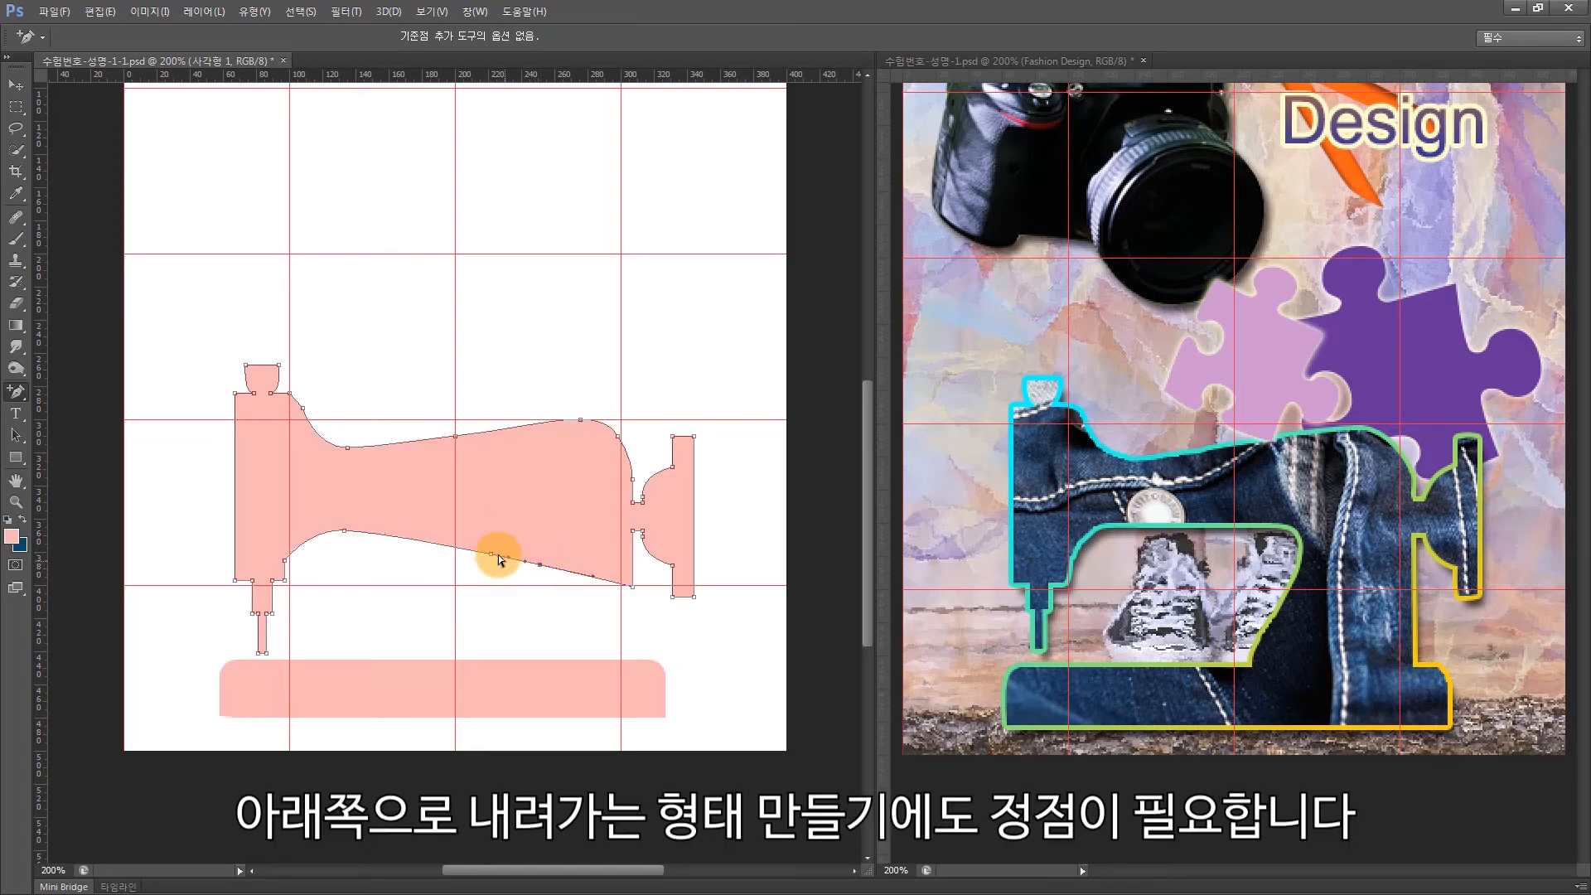
pyautogui.moveTo(492, 553)
pyautogui.mouseDown()
pyautogui.moveTo(493, 523)
pyautogui.moveTo(484, 533)
pyautogui.mouseUp()
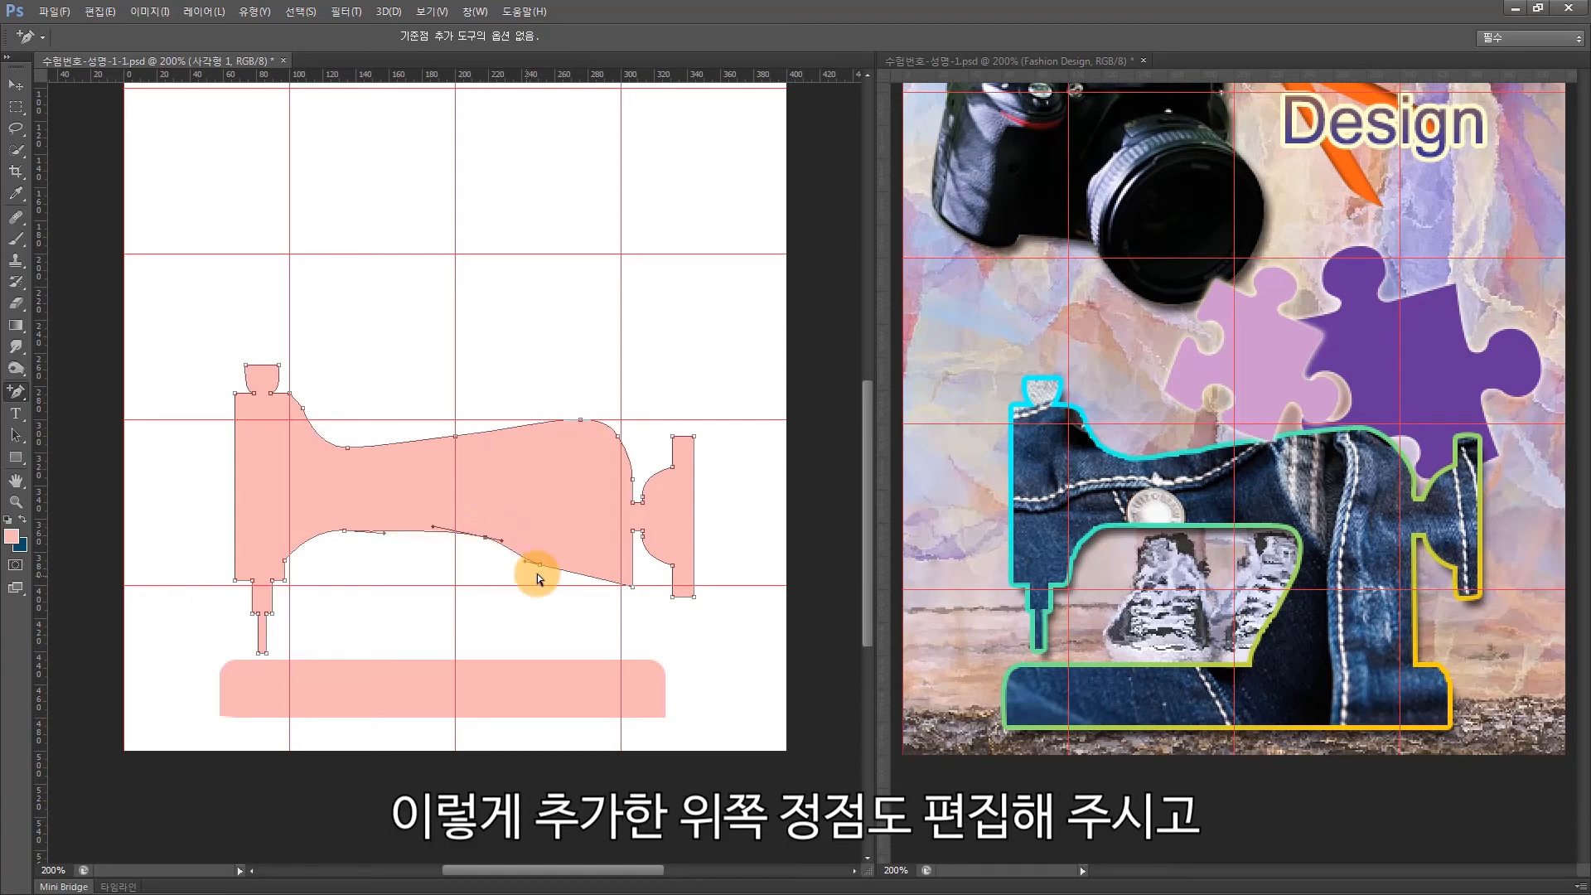
# - Form the pillar by pulling the arm's lower-right anchor points down into the base, and refine the opening's upper-right corner into a curve
pyautogui.click(539, 566)
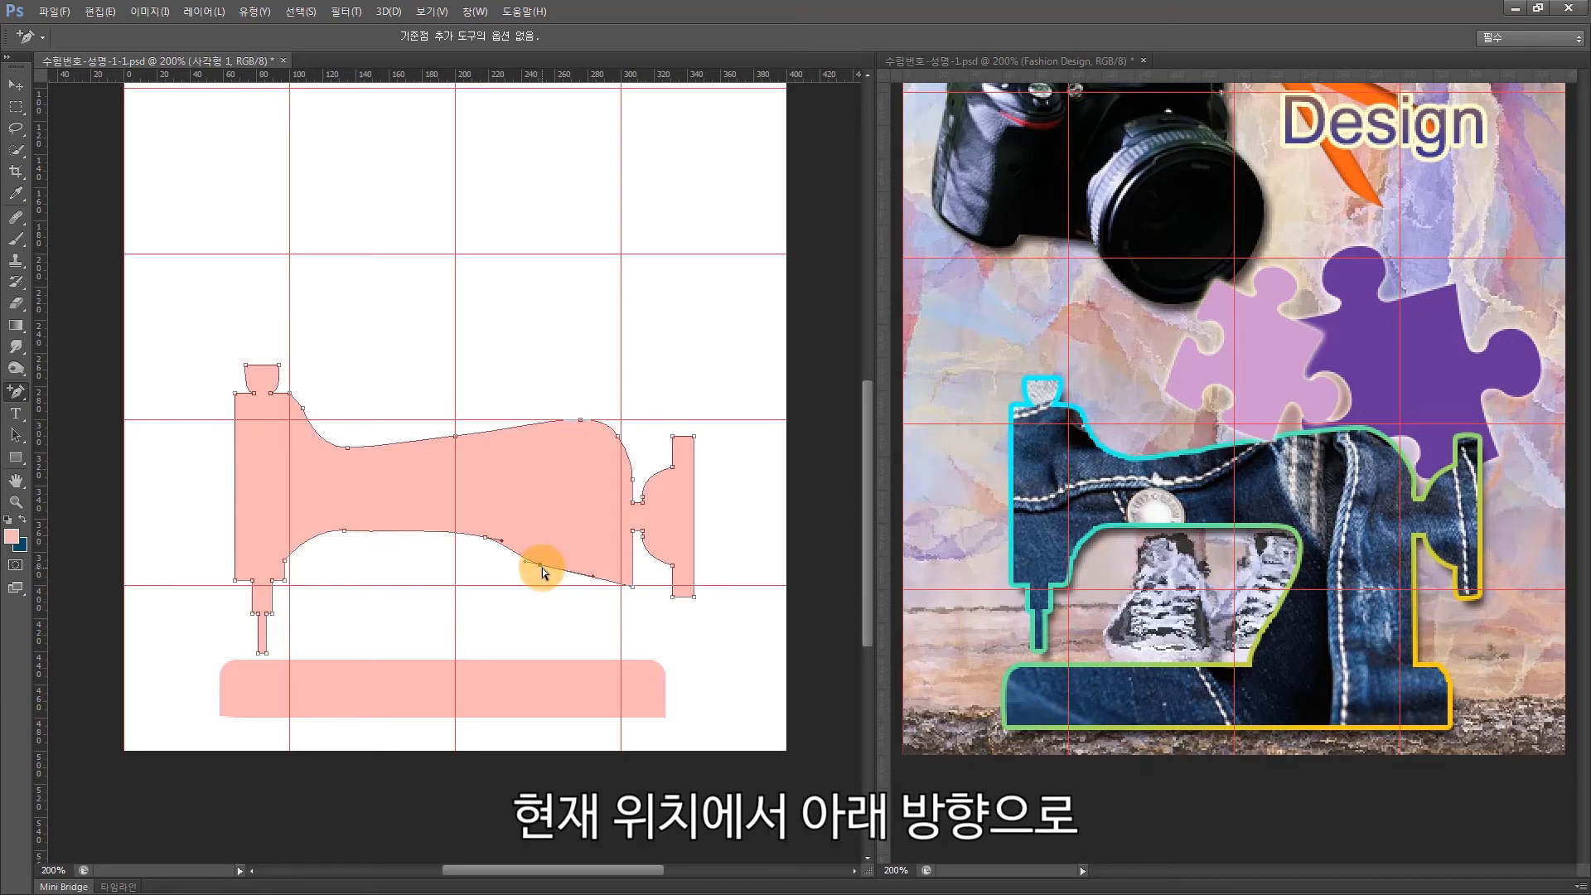
pyautogui.moveTo(541, 566); pyautogui.dragTo(468, 693)
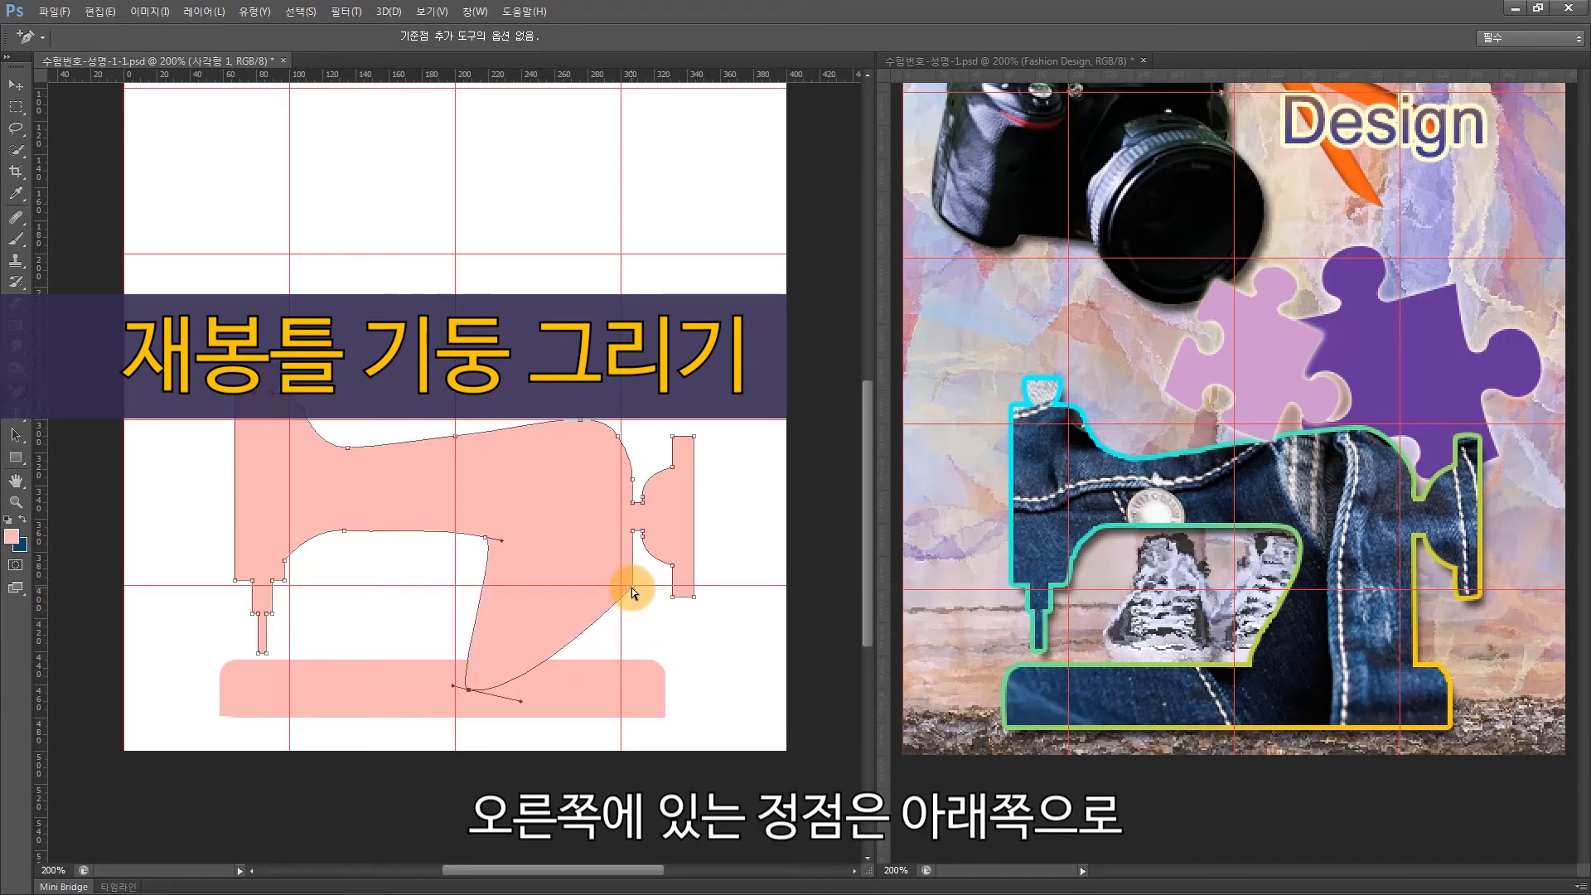
pyautogui.moveTo(631, 588); pyautogui.dragTo(633, 682)
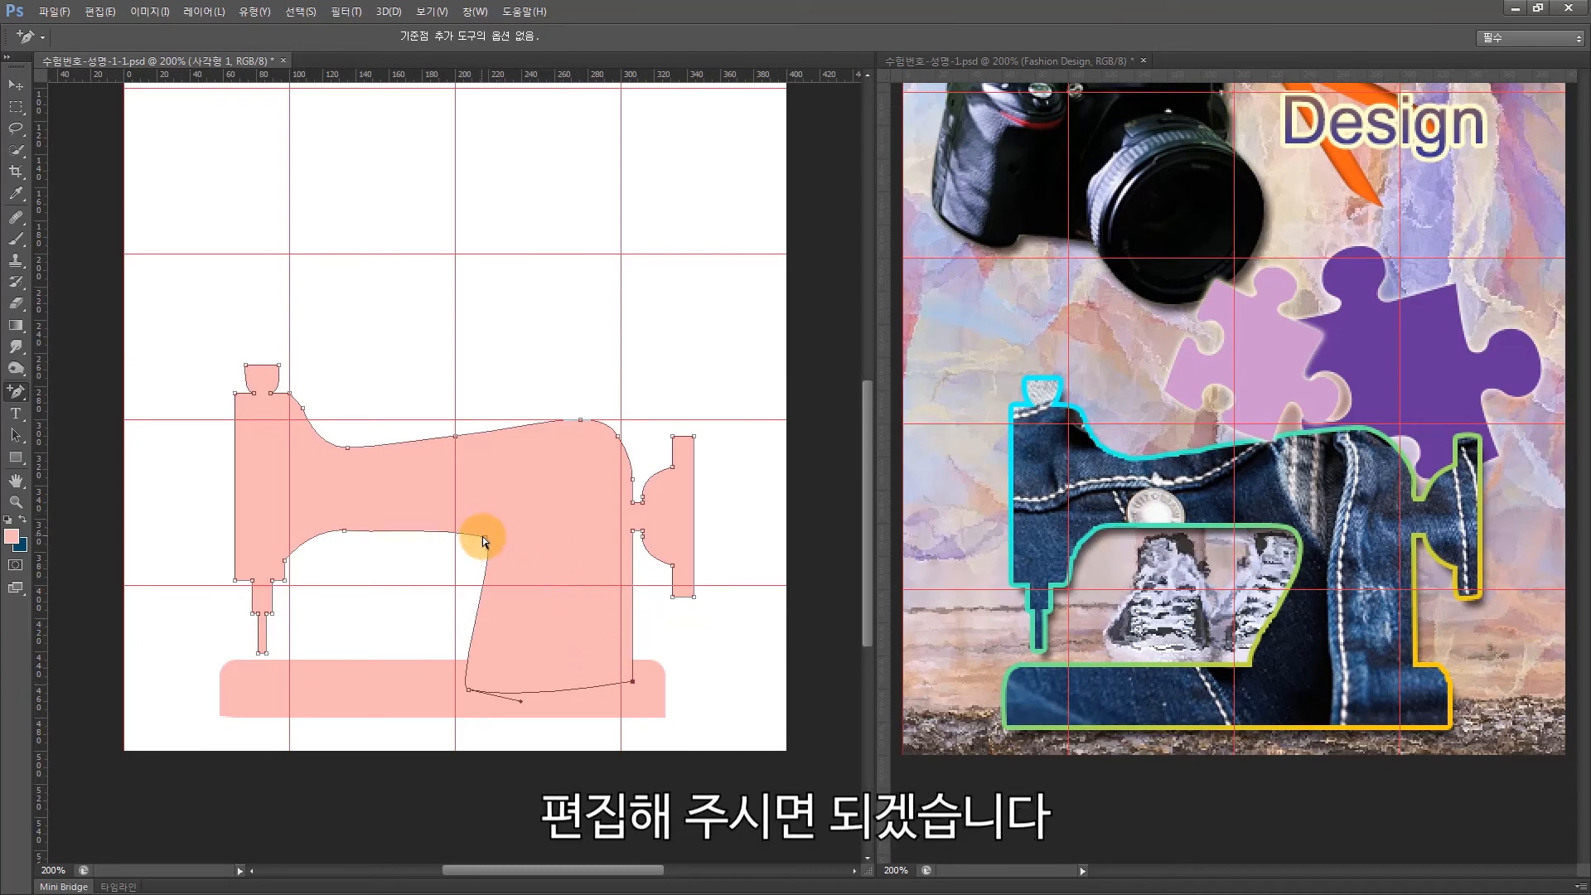
pyautogui.moveTo(485, 541); pyautogui.dragTo(502, 548)
pyautogui.moveTo(519, 549); pyautogui.dragTo(523, 515)
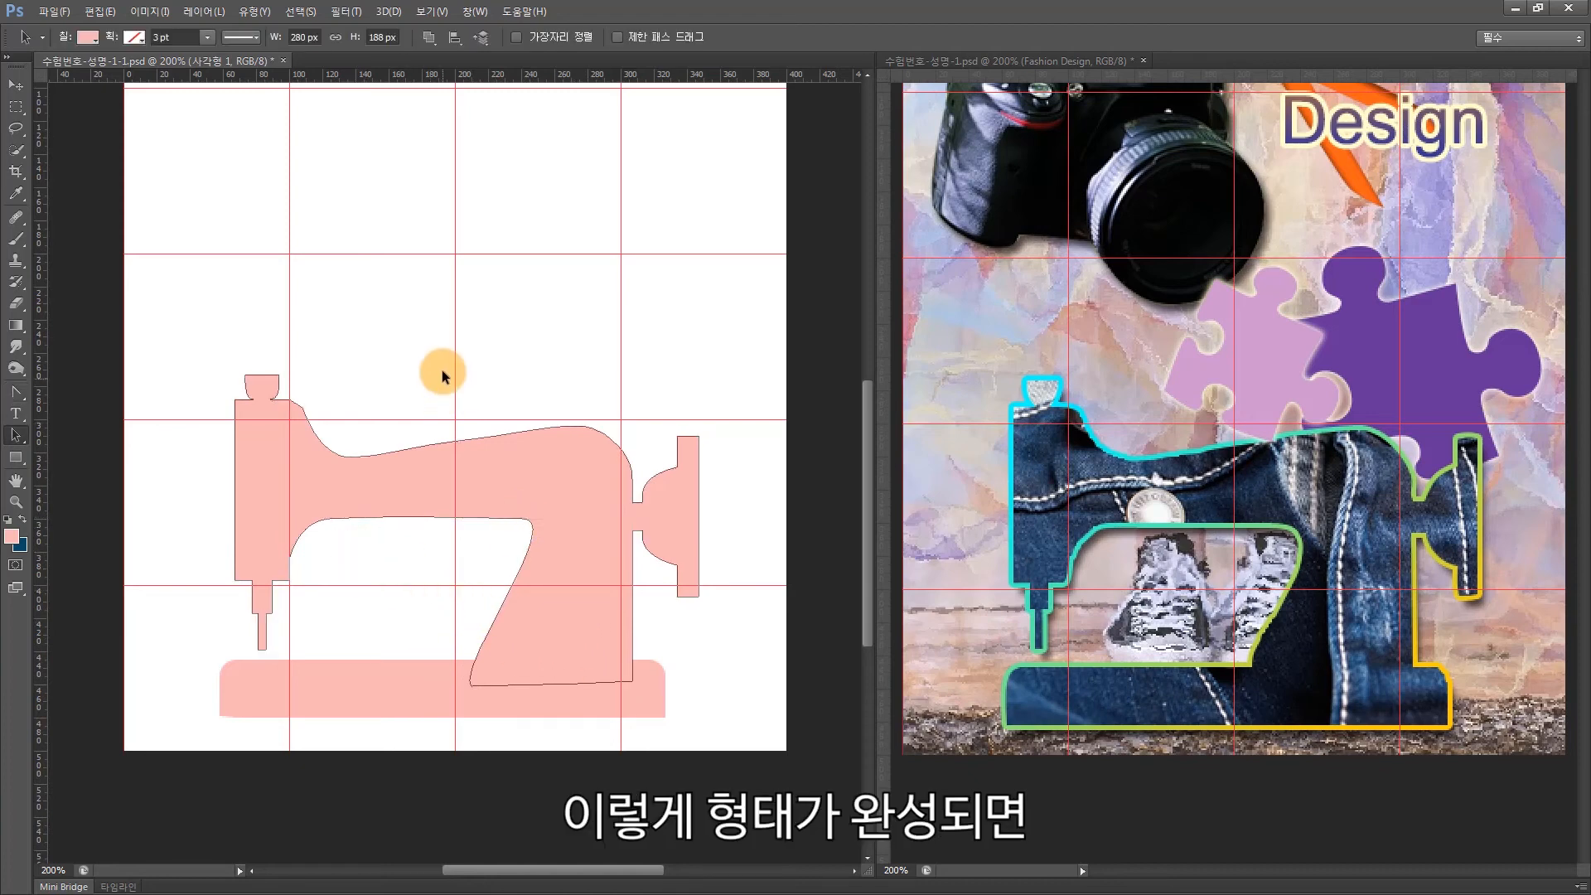
# - Cut the finished upper machine shape and paste it into the rounded base's shape layer
pyautogui.click(365, 497)
pyautogui.hotkey('ctrl', 'x')
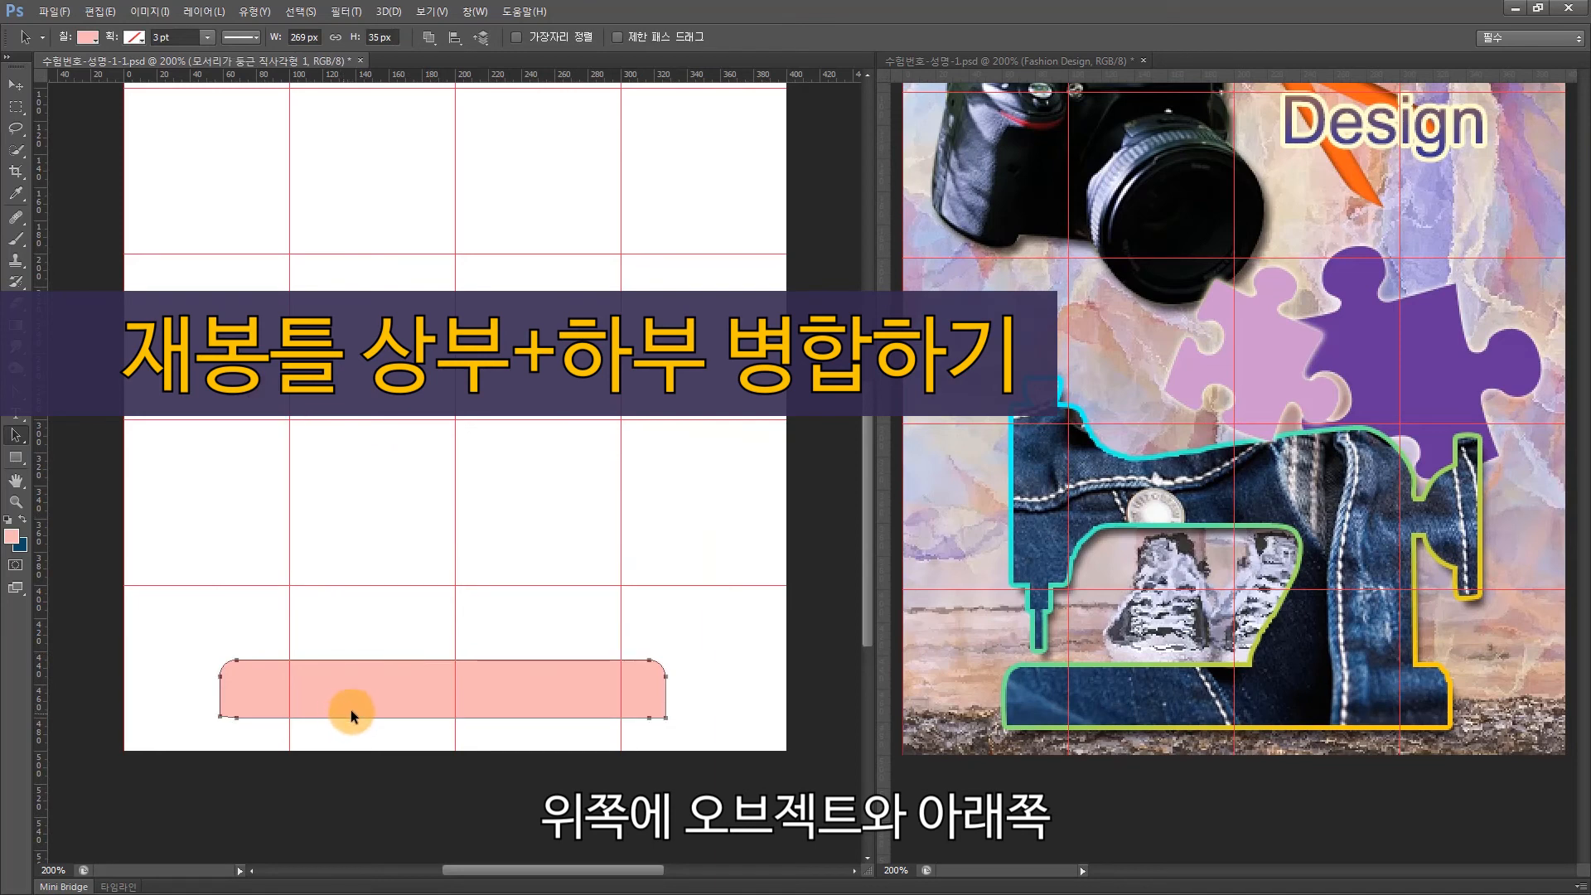
pyautogui.hotkey('ctrl', 'v')
pyautogui.click(382, 394)
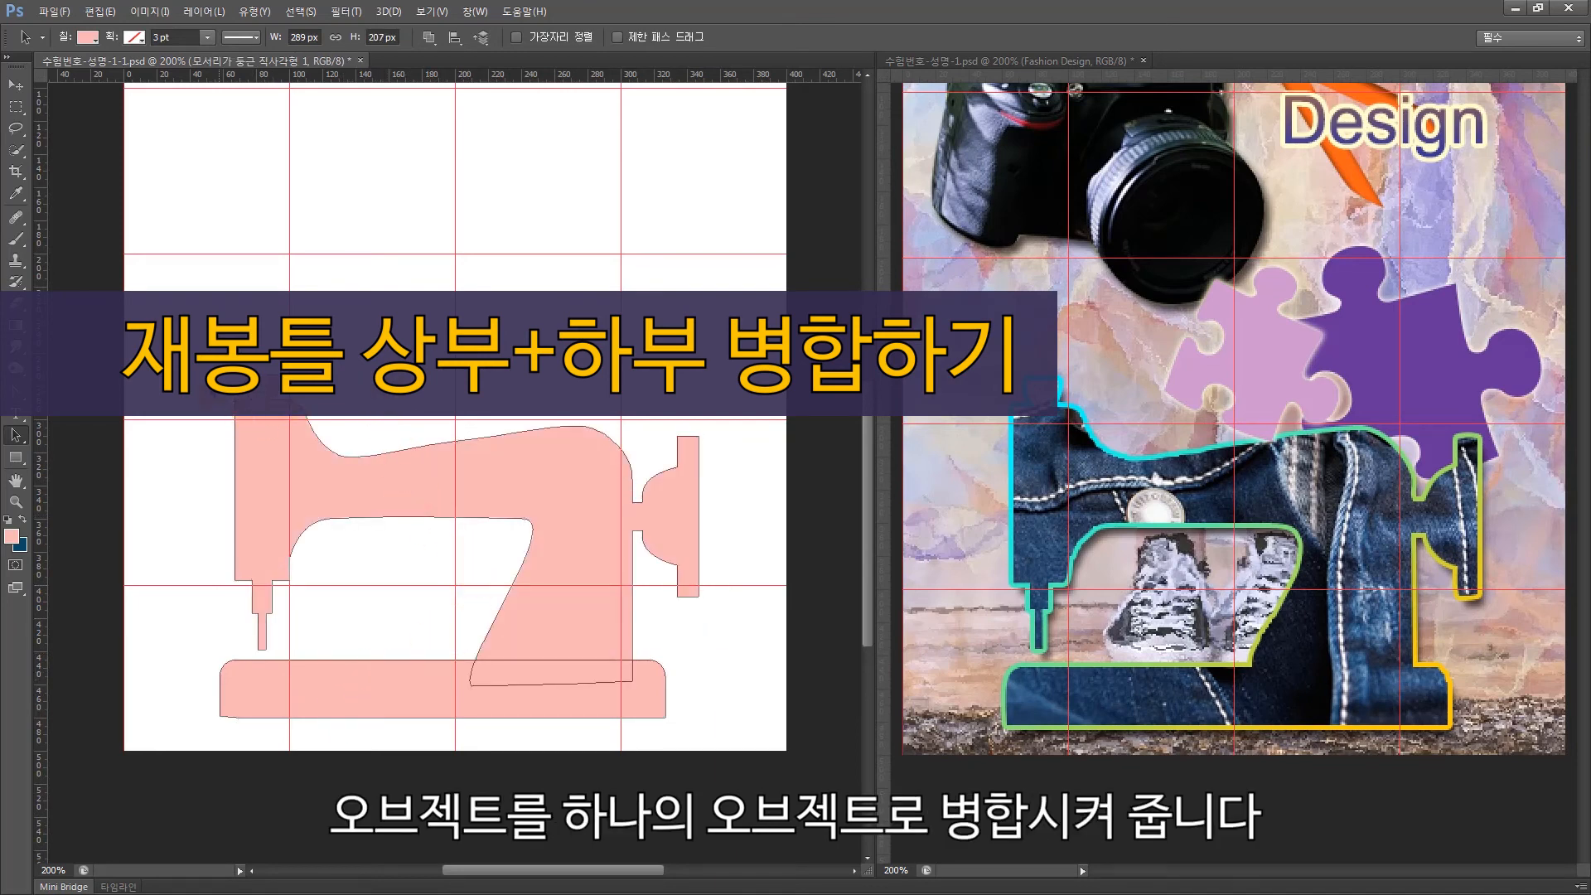
# - Select the upper machine and base shapes together and merge them with 모양 병합 구성 요소 (Merge Shape Components)
pyautogui.moveTo(171, 408); pyautogui.dragTo(765, 731)
pyautogui.click(427, 36)
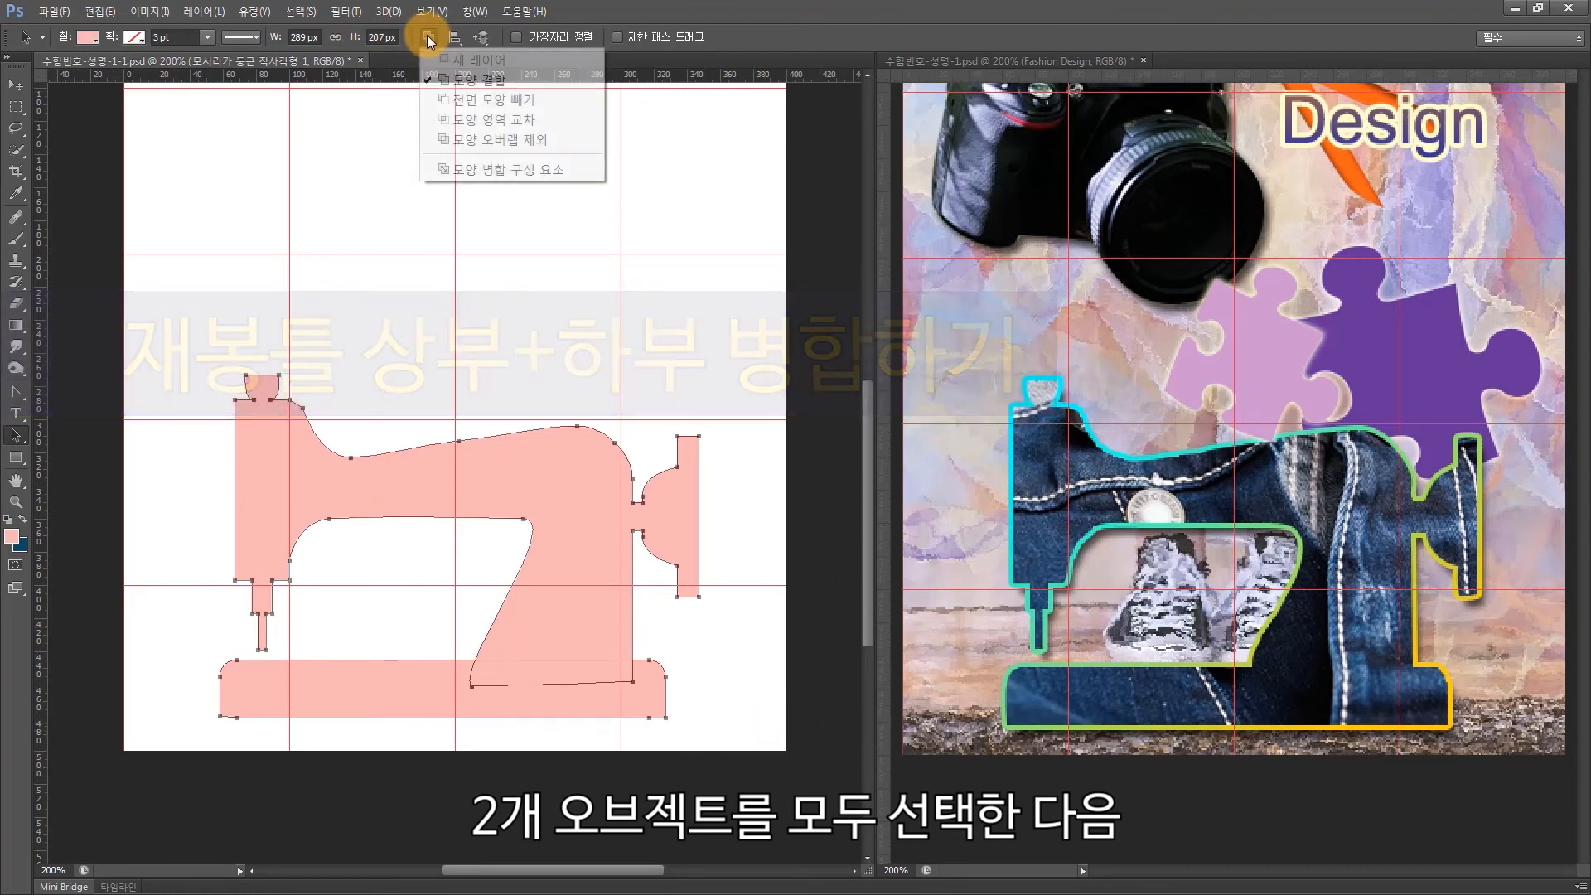
pyautogui.click(485, 178)
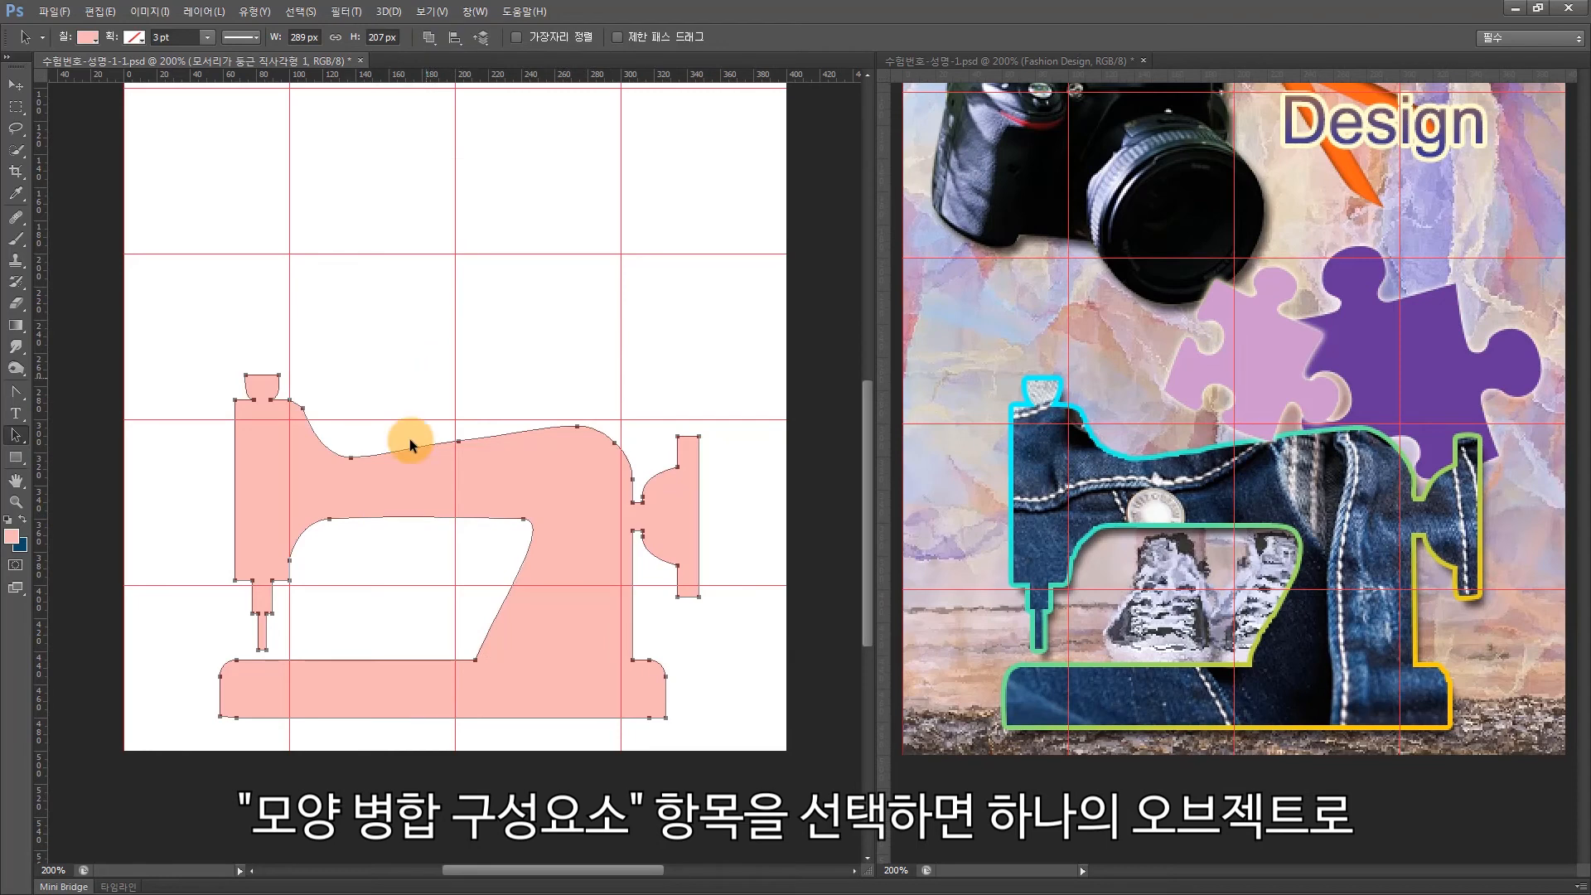
pyautogui.click(424, 385)
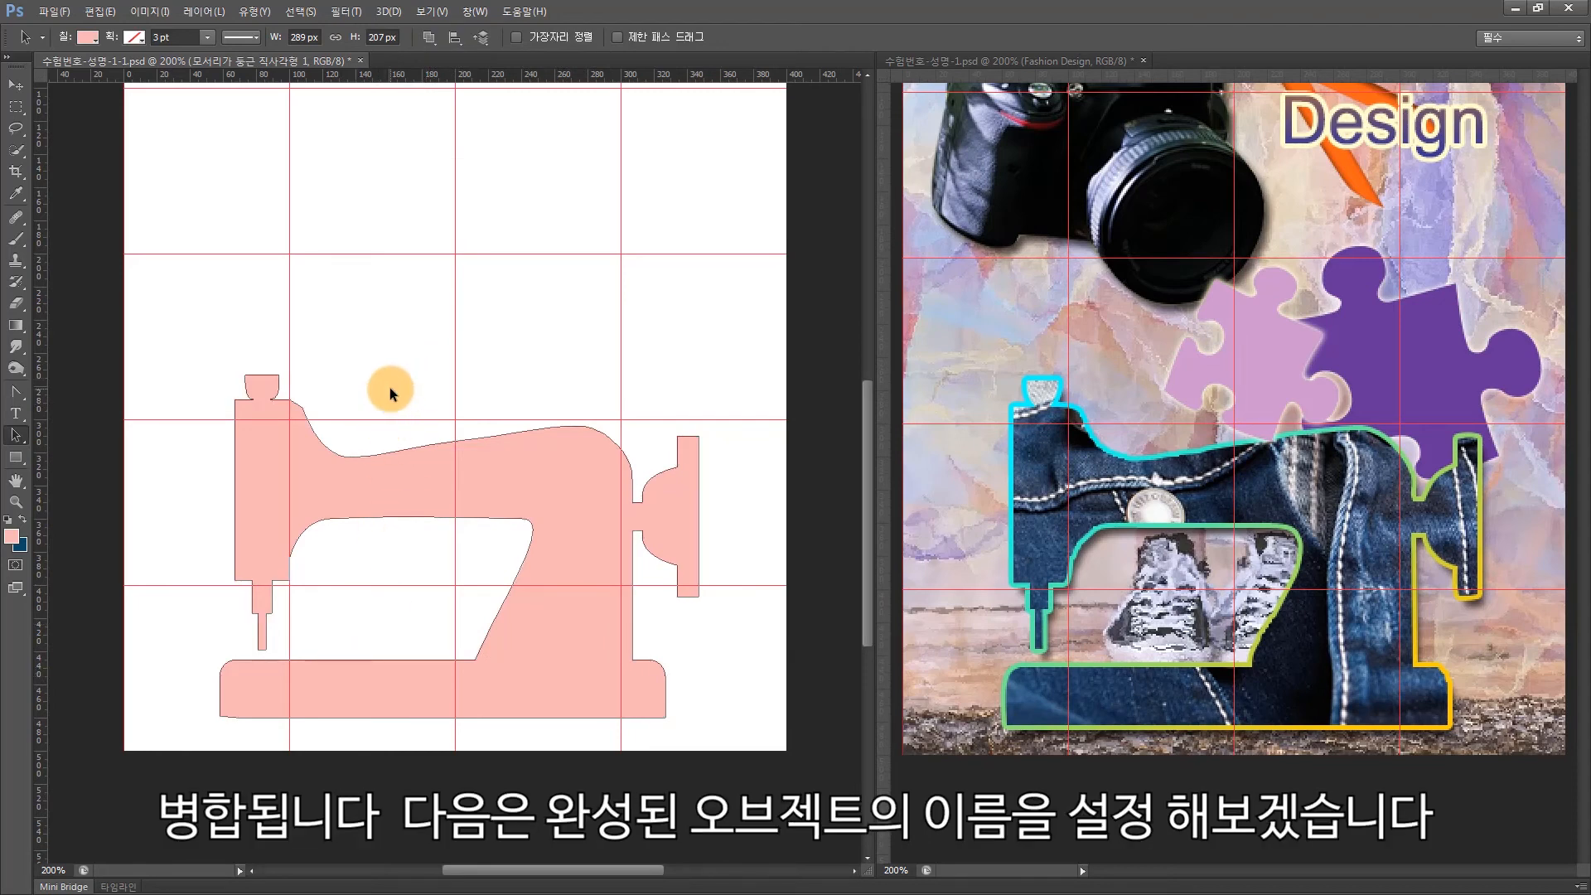
# - Save the merged sewing machine outline as a path named 재봉틀
pyautogui.press('F7')
pyautogui.moveTo(673, 269); pyautogui.dragTo(635, 169)
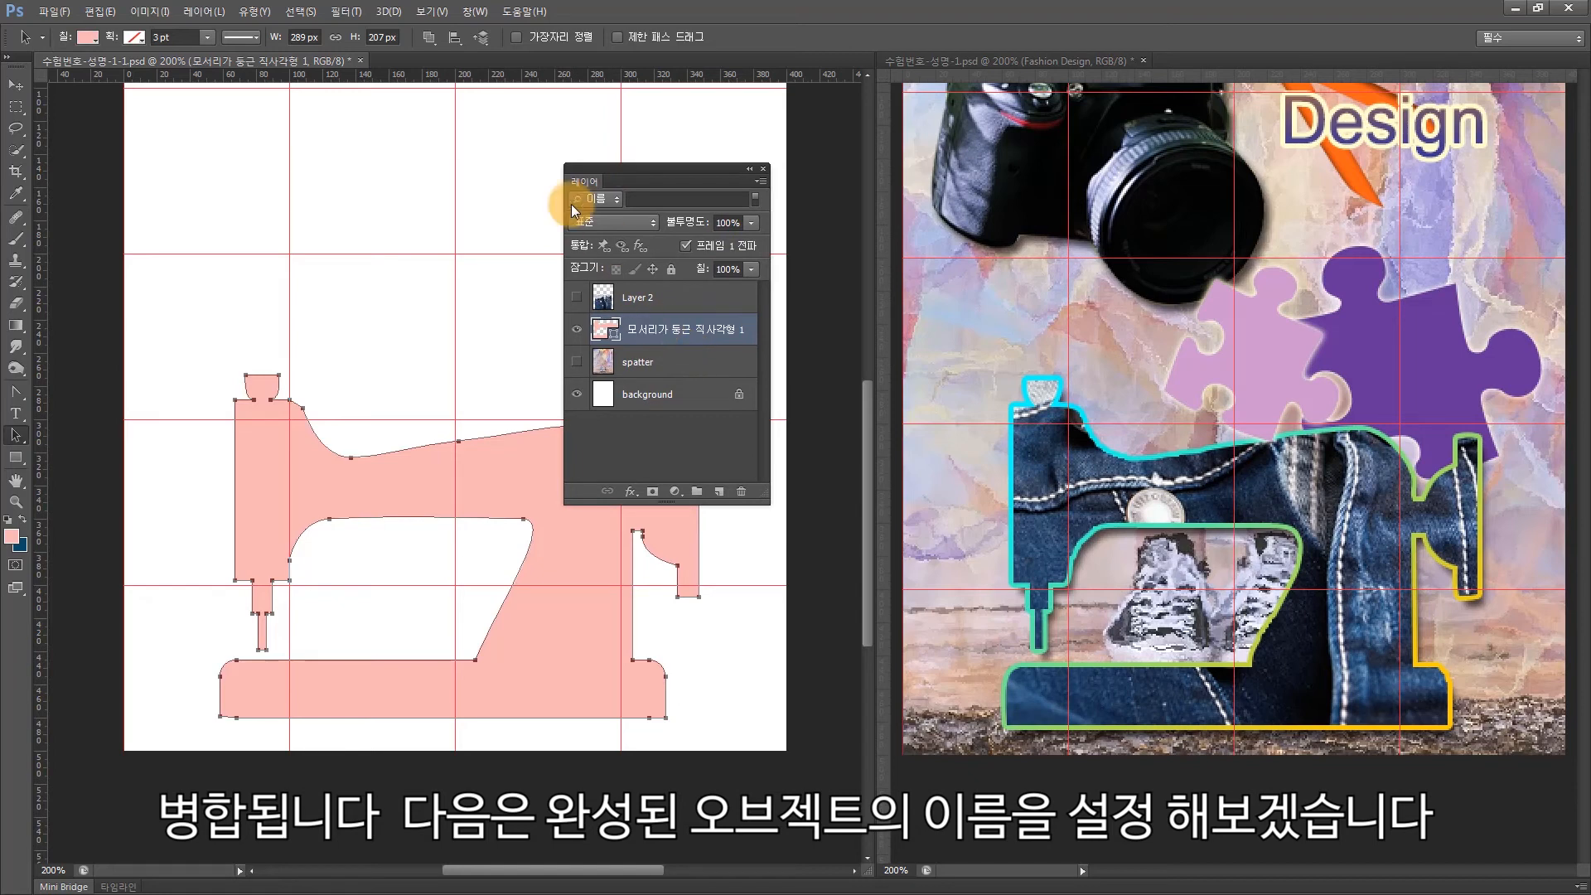
pyautogui.click(470, 19)
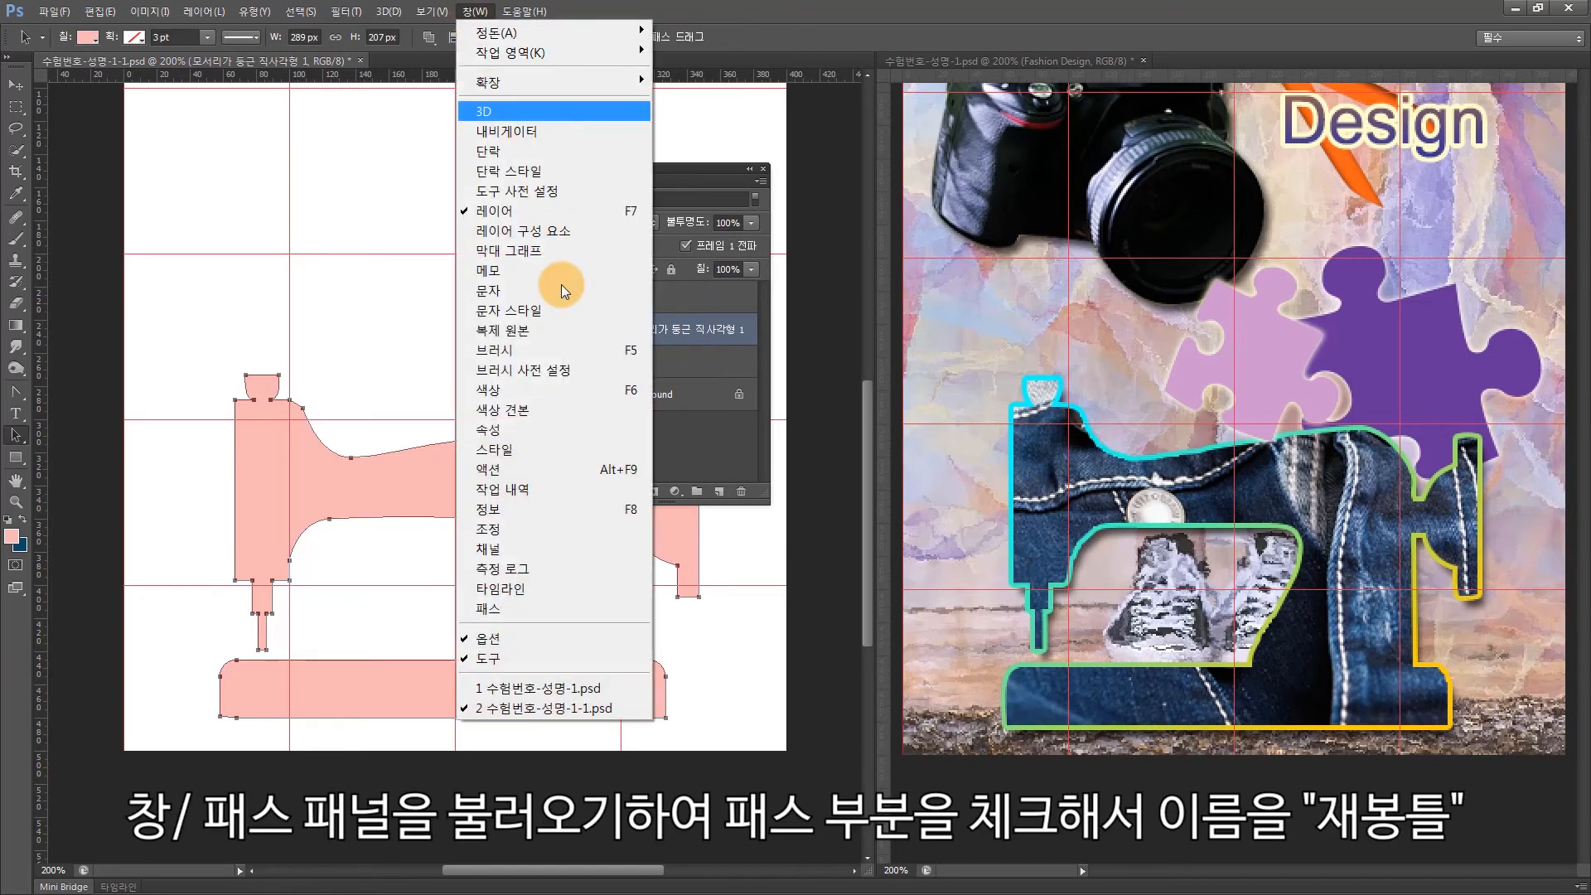
pyautogui.click(540, 608)
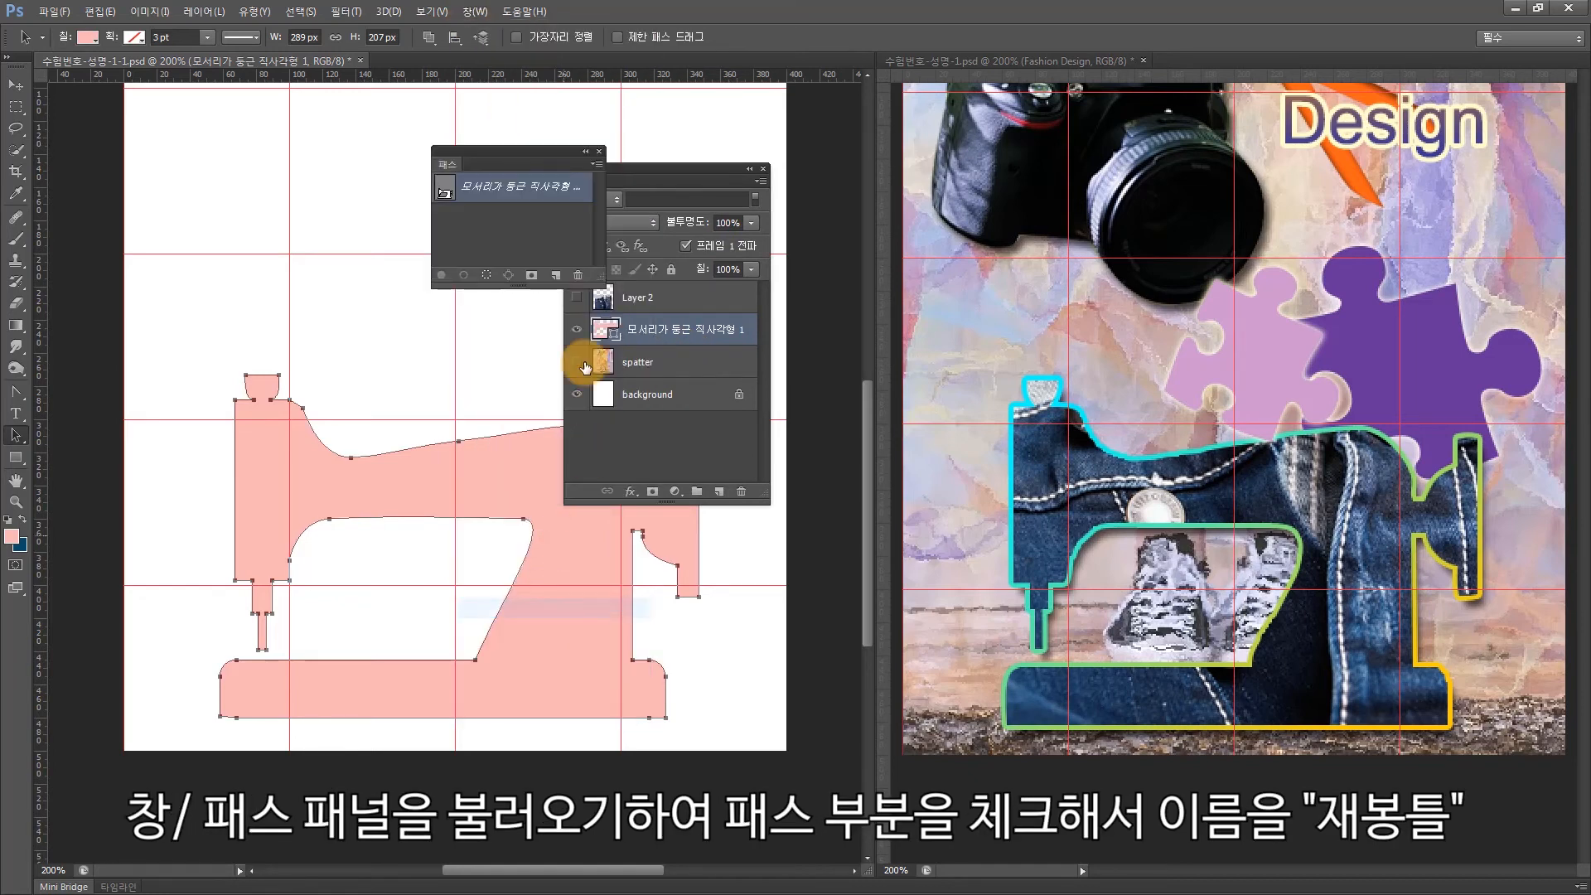
pyautogui.doubleClick(501, 188)
pyautogui.write('재봉ㅌ')
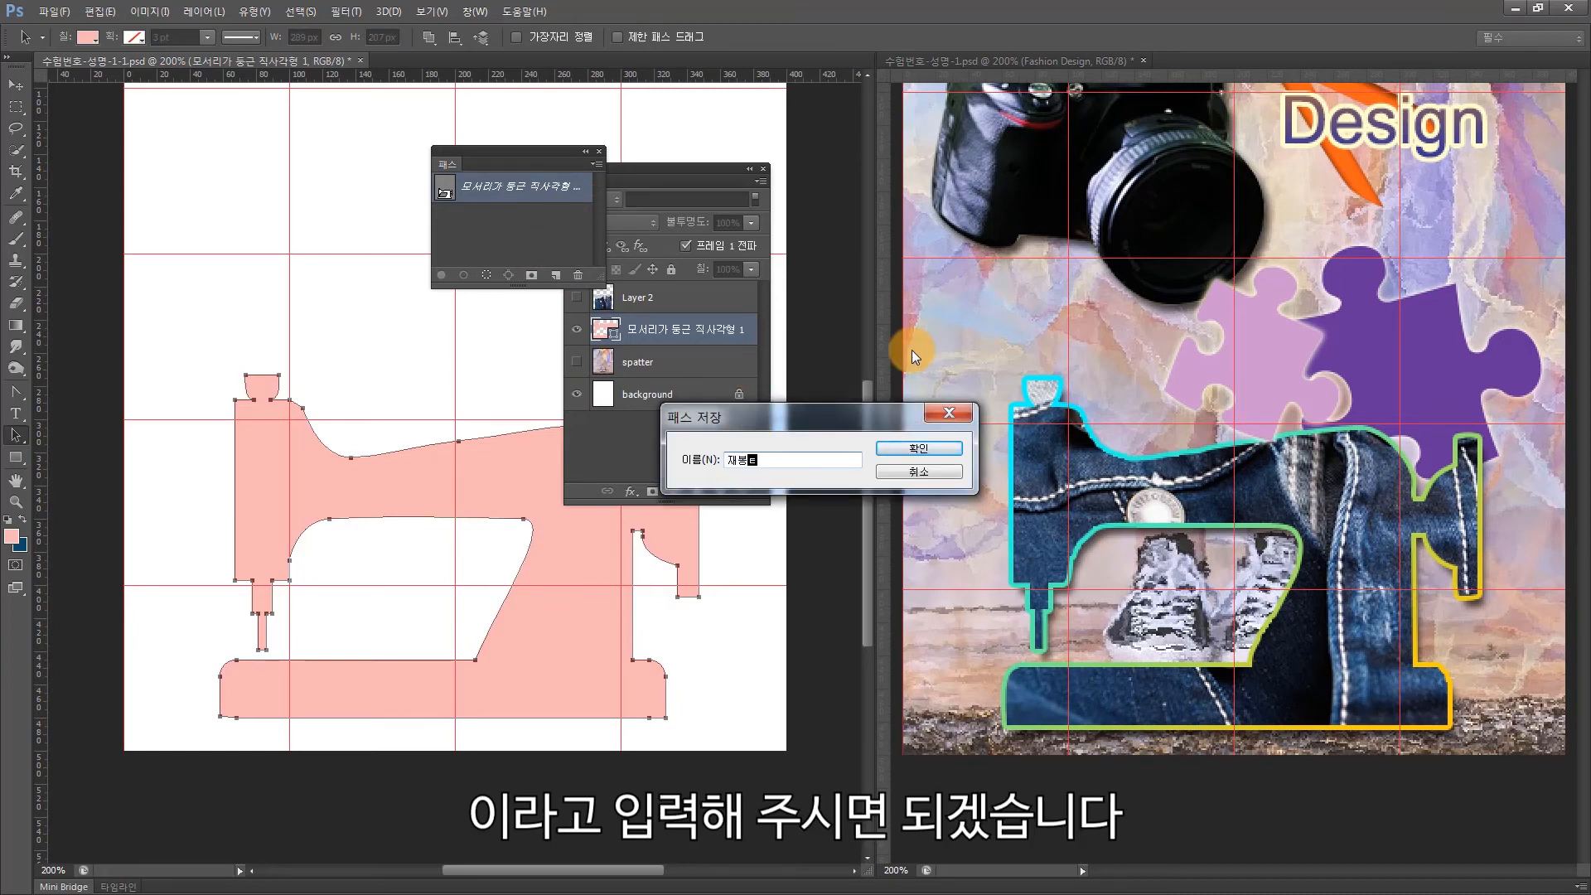
pyautogui.press('Return')
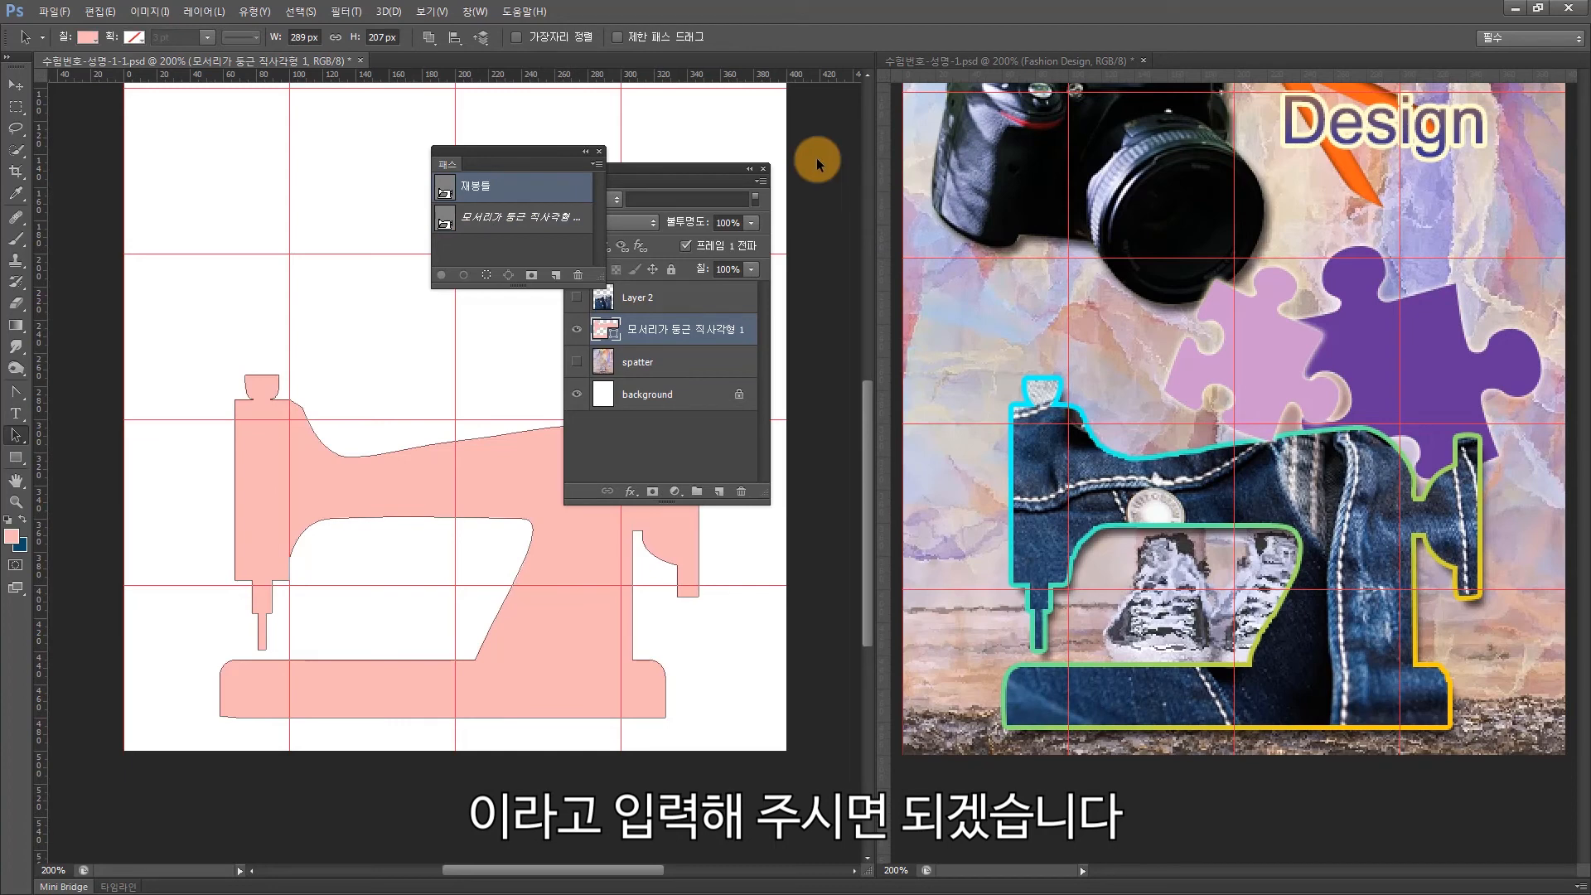
pyautogui.click(599, 150)
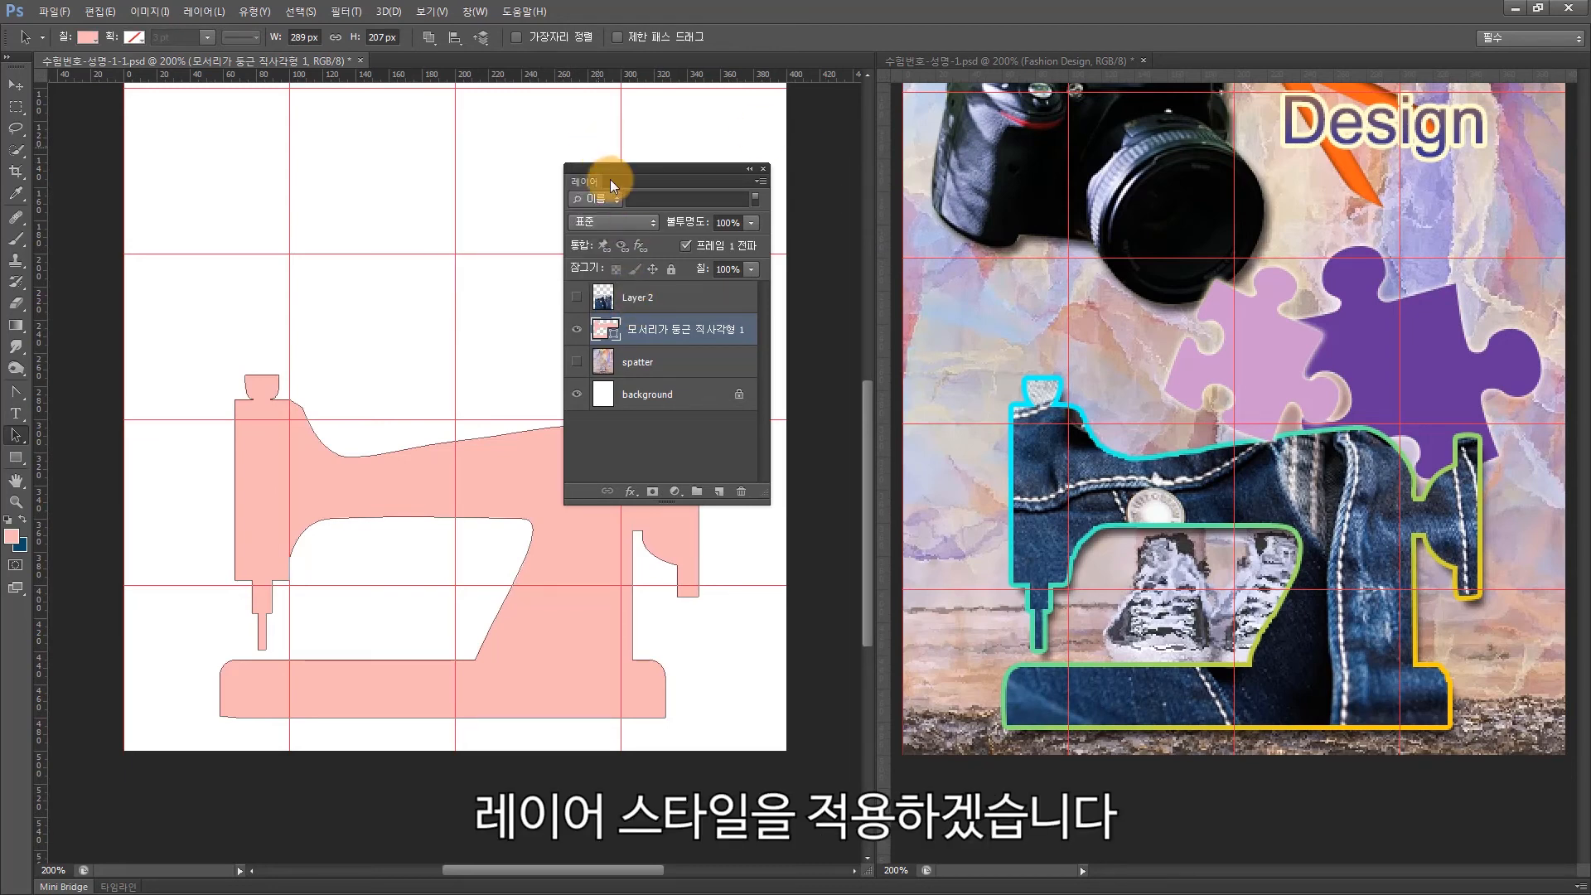
# - Add a 3 px outside stroke to the sewing machine shape, filled with the yellow-orange to cyan gradient preset
pyautogui.click(629, 490)
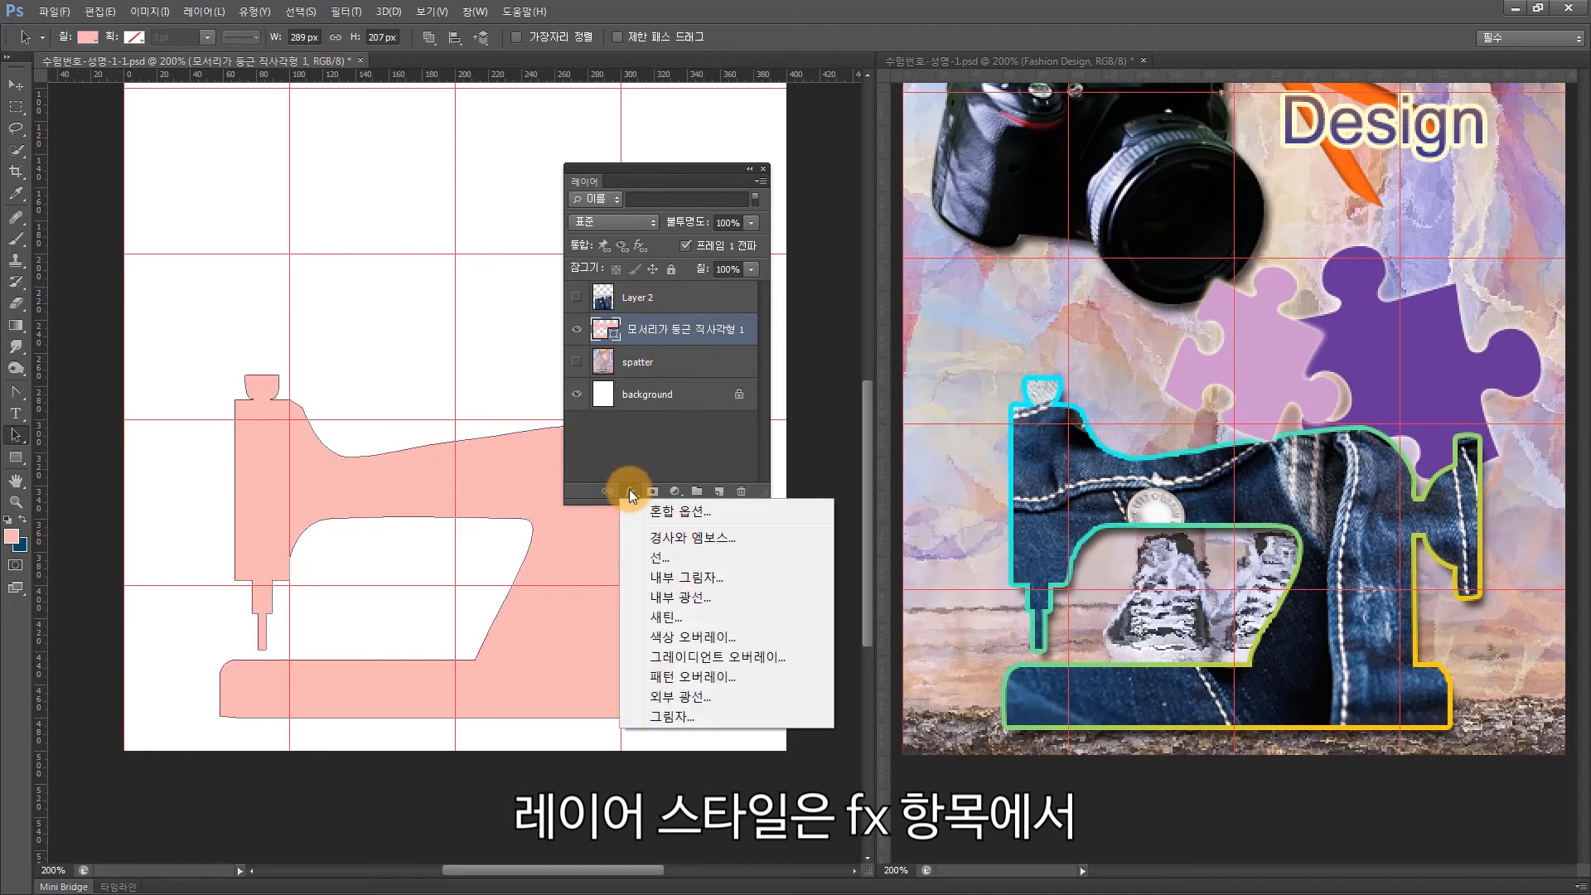
pyautogui.click(664, 559)
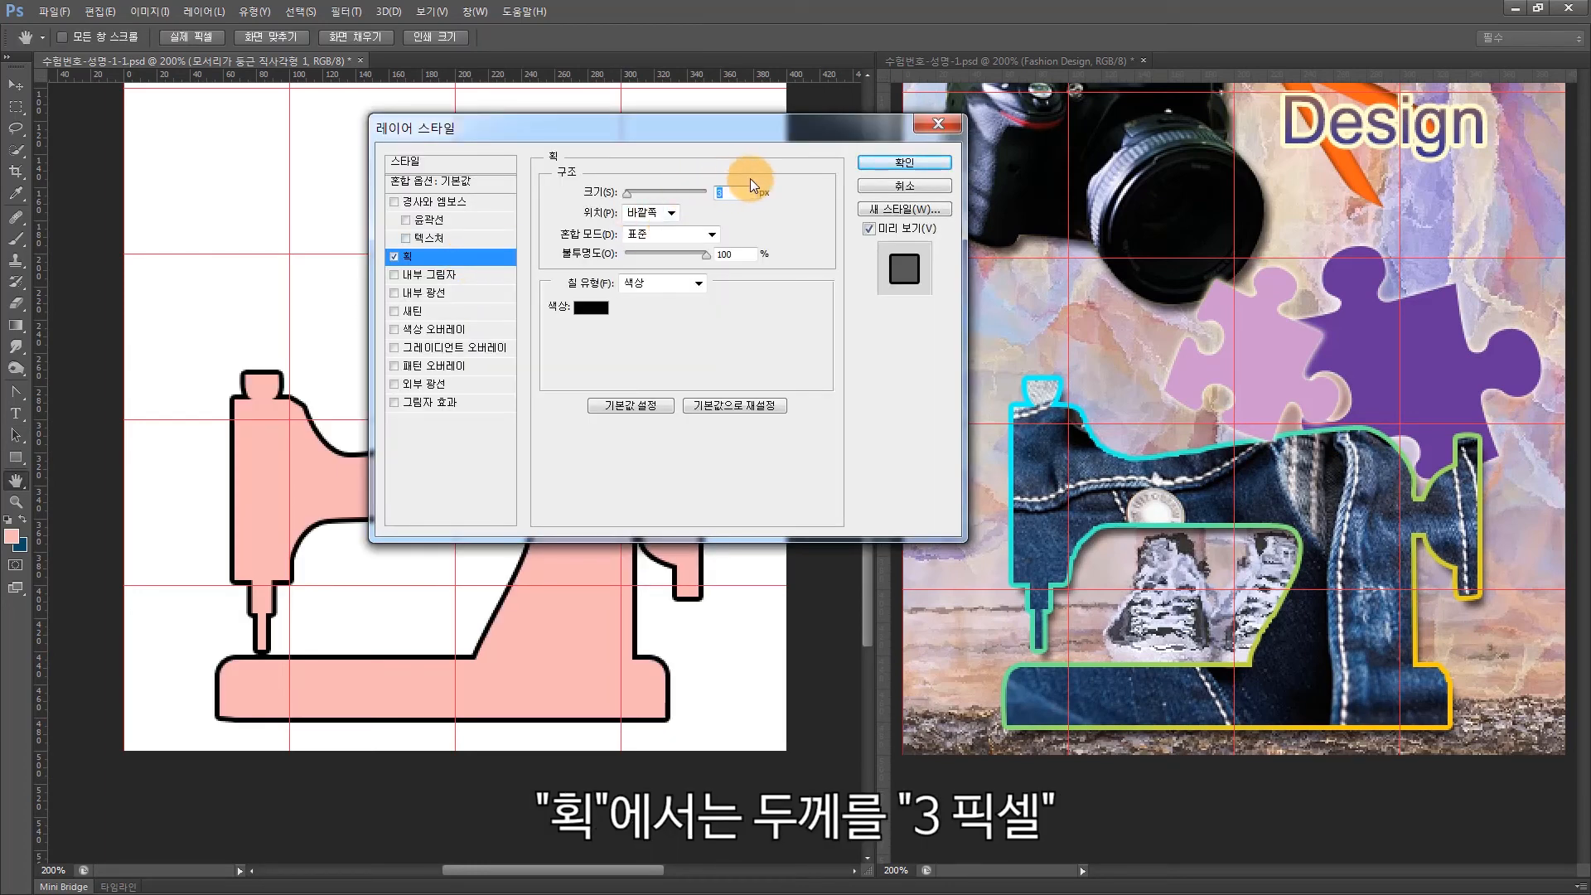
pyautogui.click(645, 285)
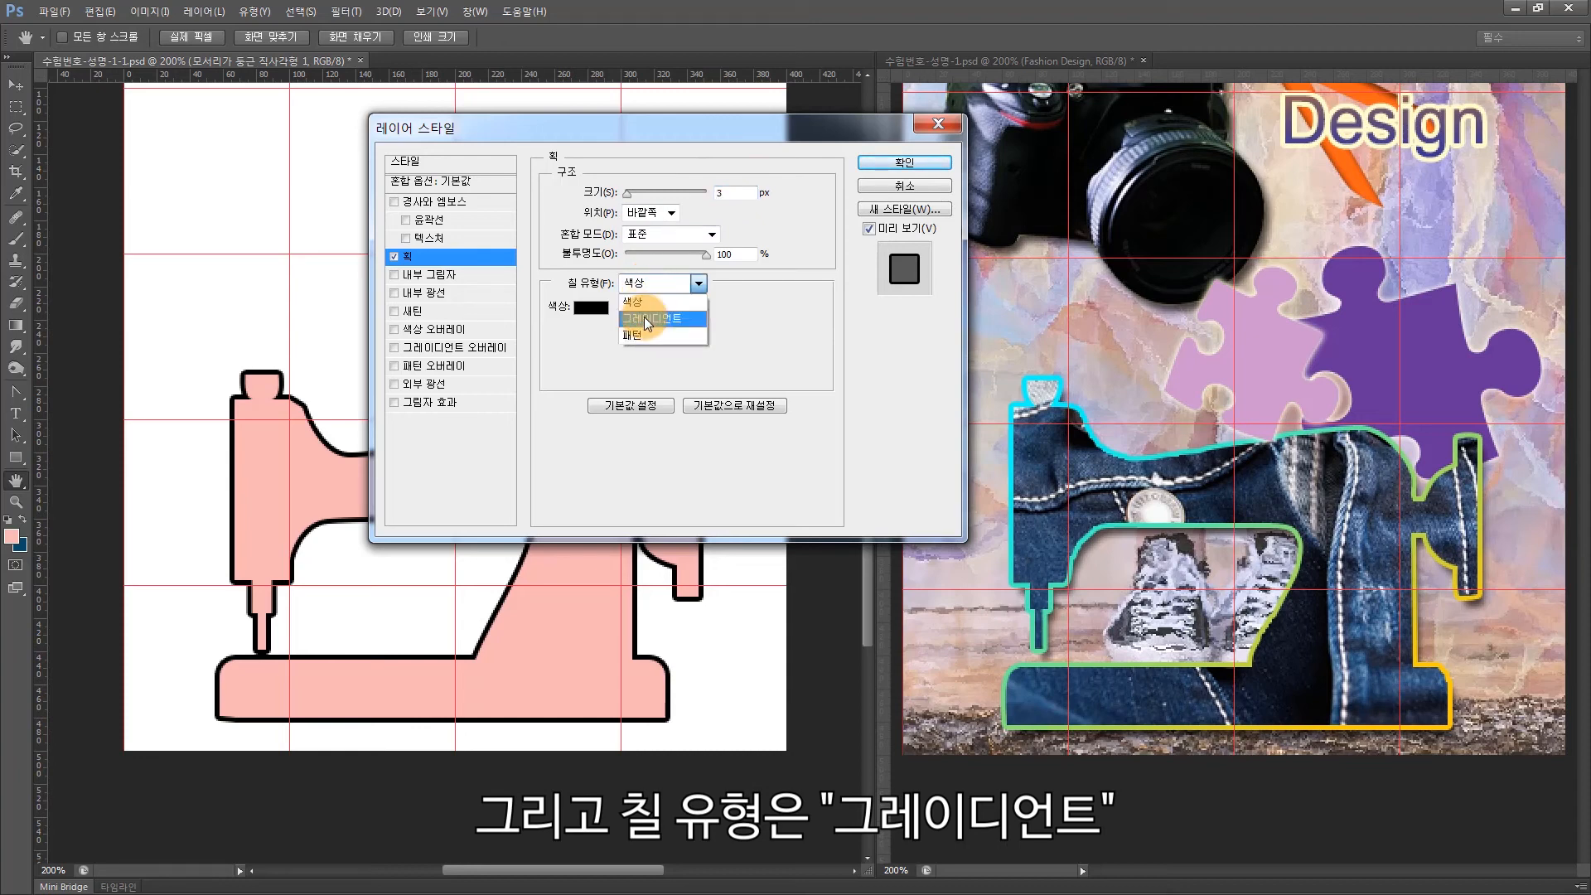
pyautogui.click(644, 316)
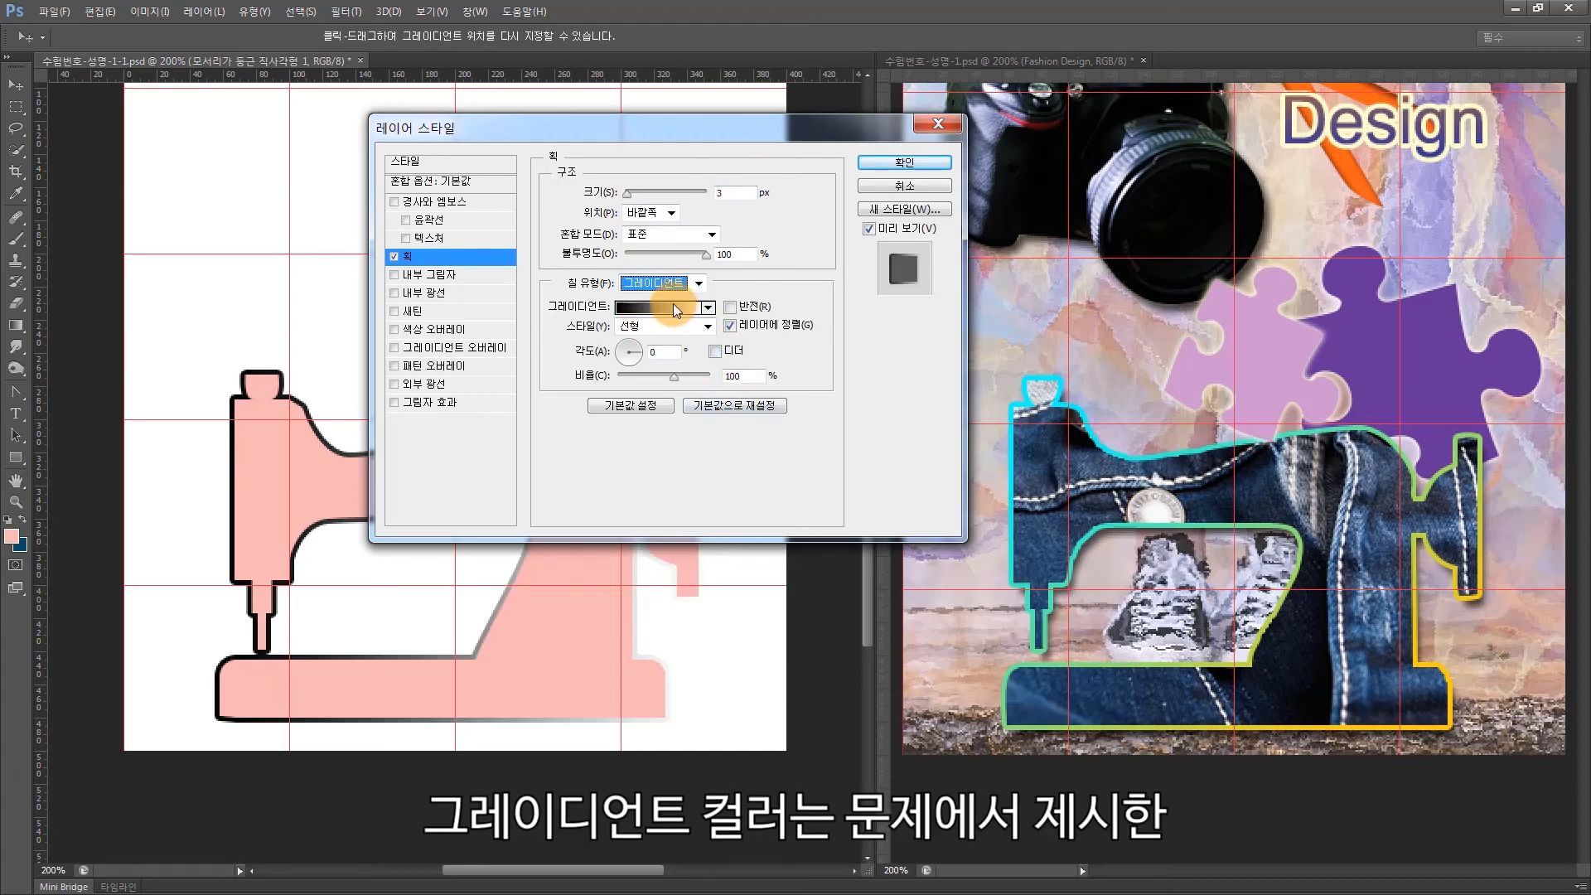
pyautogui.click(674, 306)
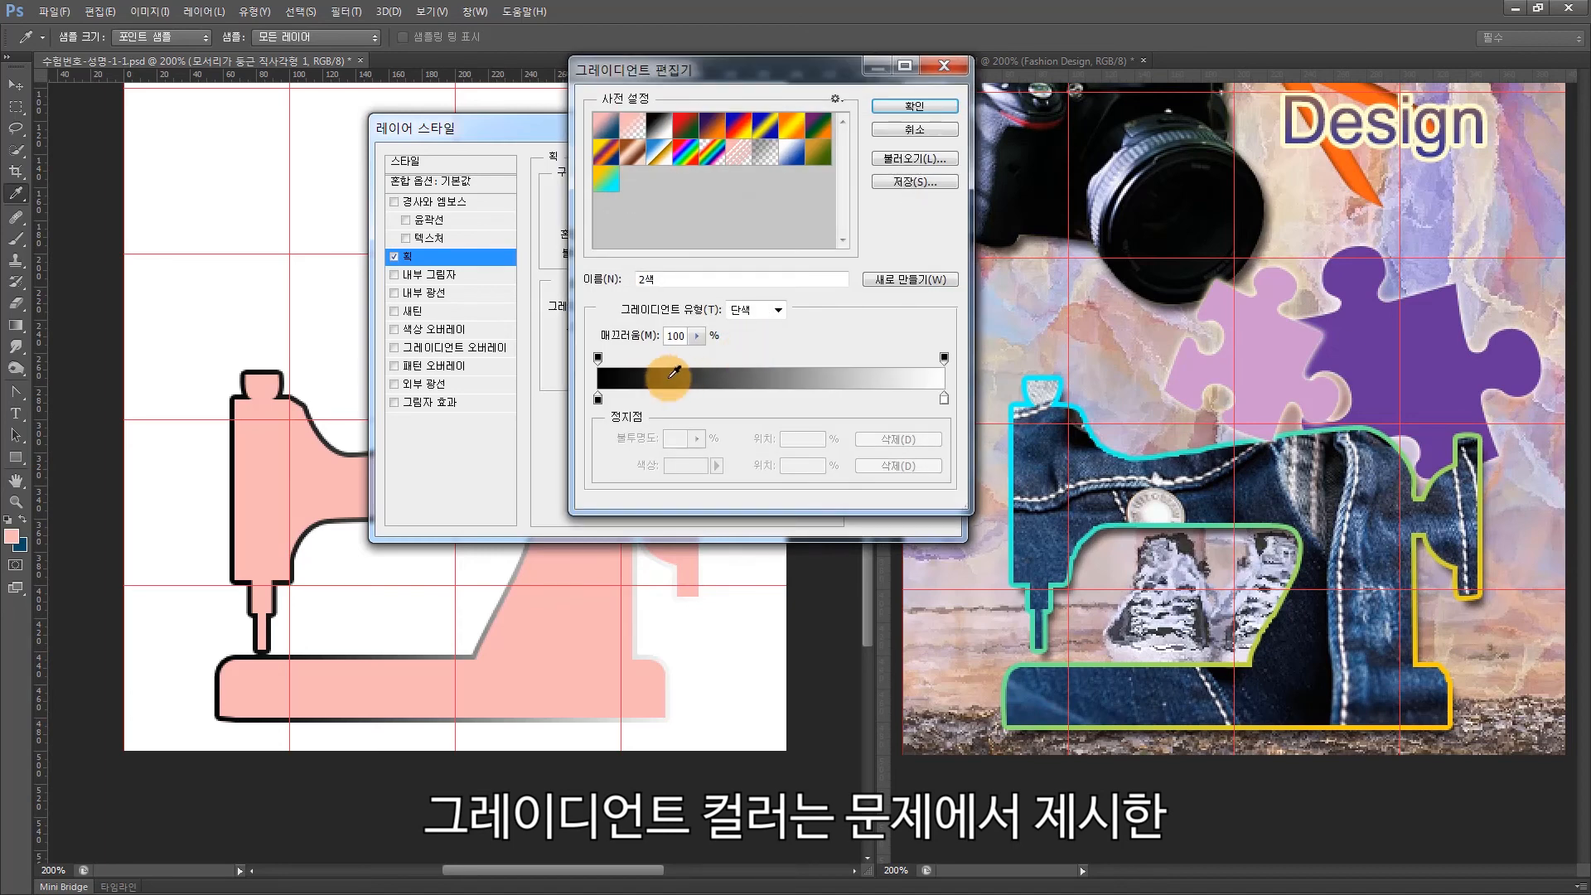
pyautogui.click(607, 179)
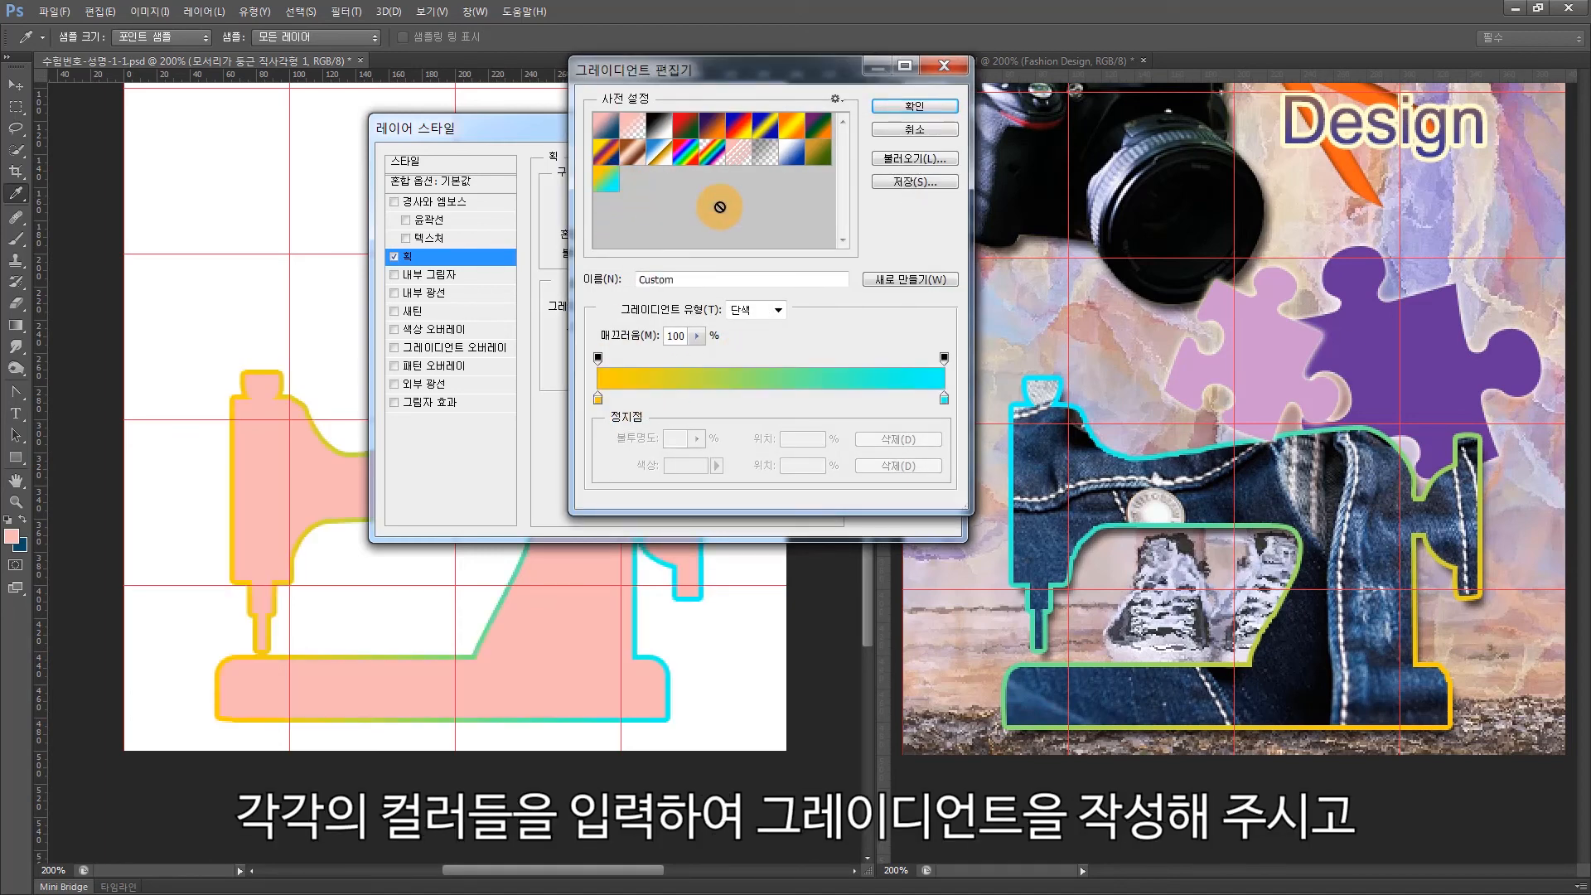
pyautogui.click(916, 103)
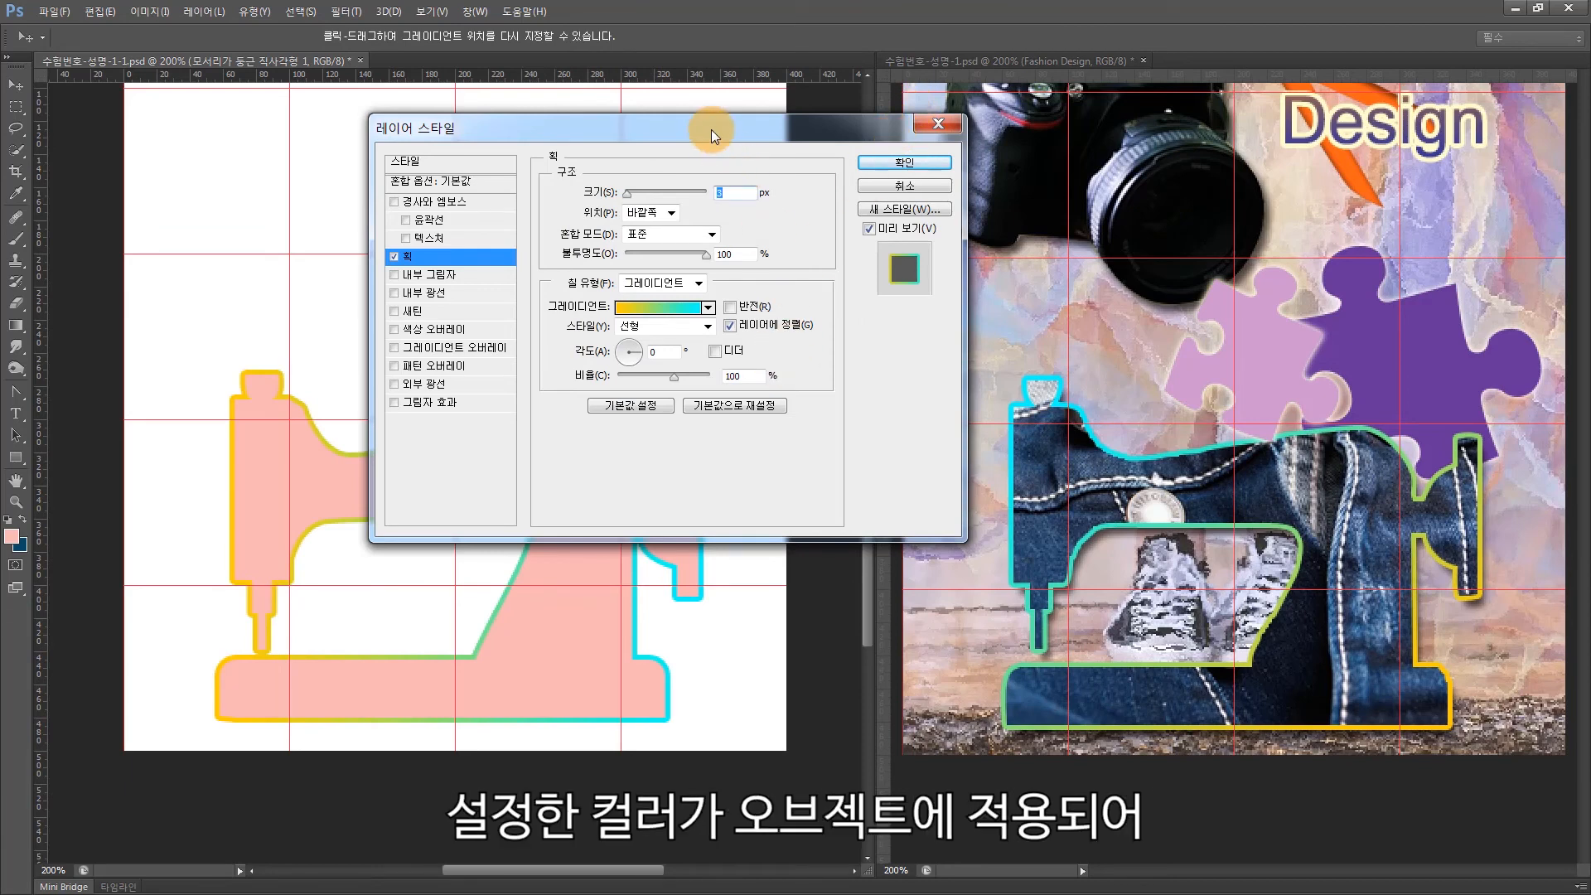
# - Set the stroke gradient's angle to about 120° to match the reference, and add a drop shadow to the sewing machine shape
pyautogui.moveTo(709, 126); pyautogui.dragTo(907, 689)
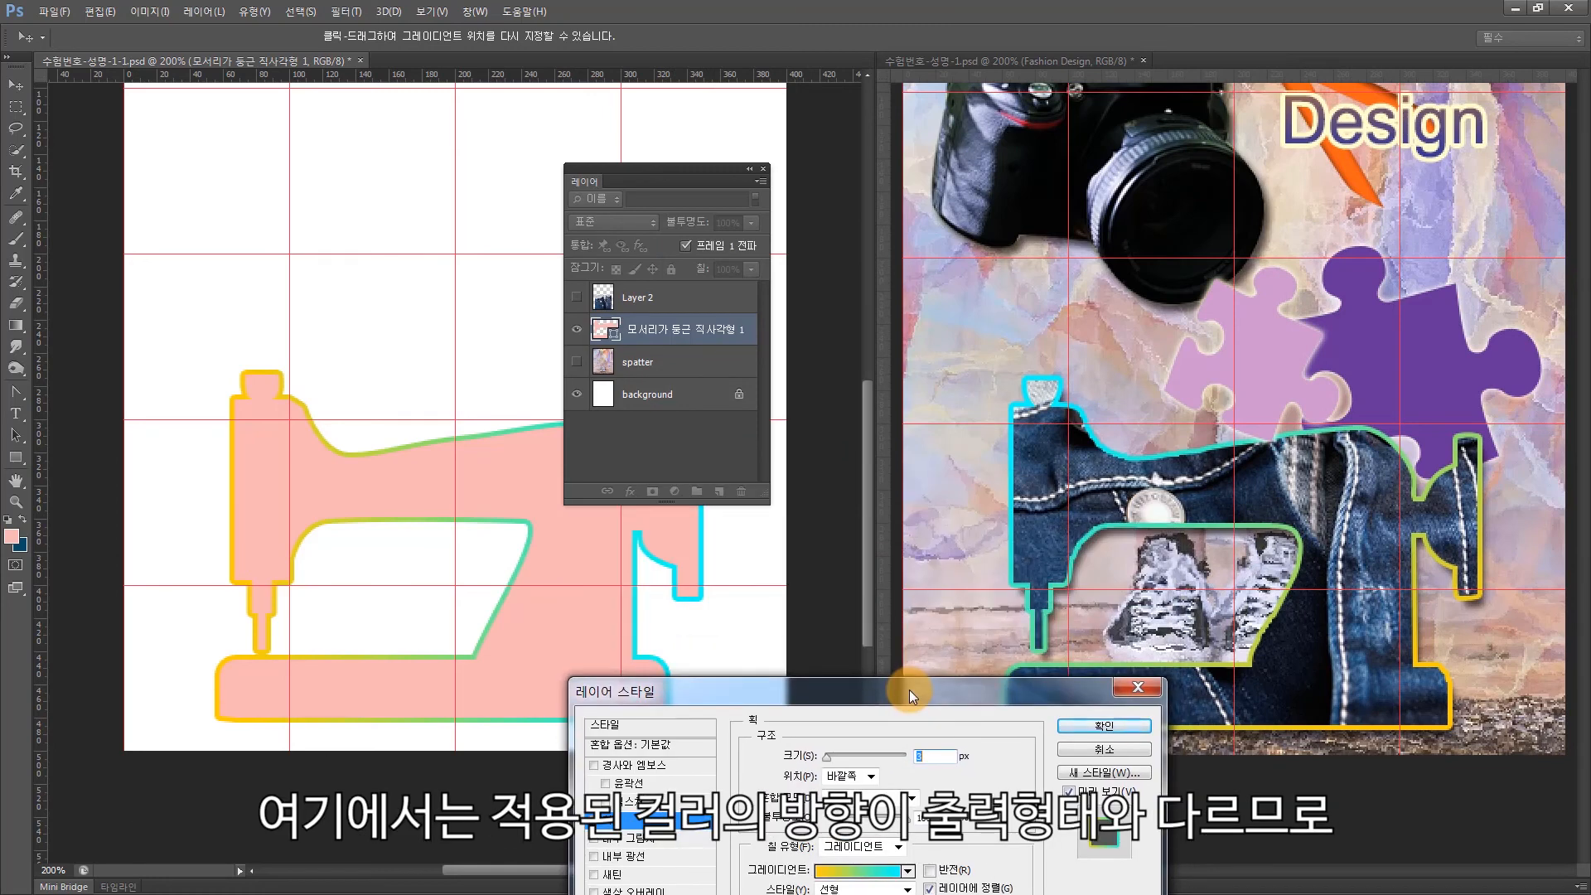
pyautogui.moveTo(908, 694); pyautogui.dragTo(873, 66)
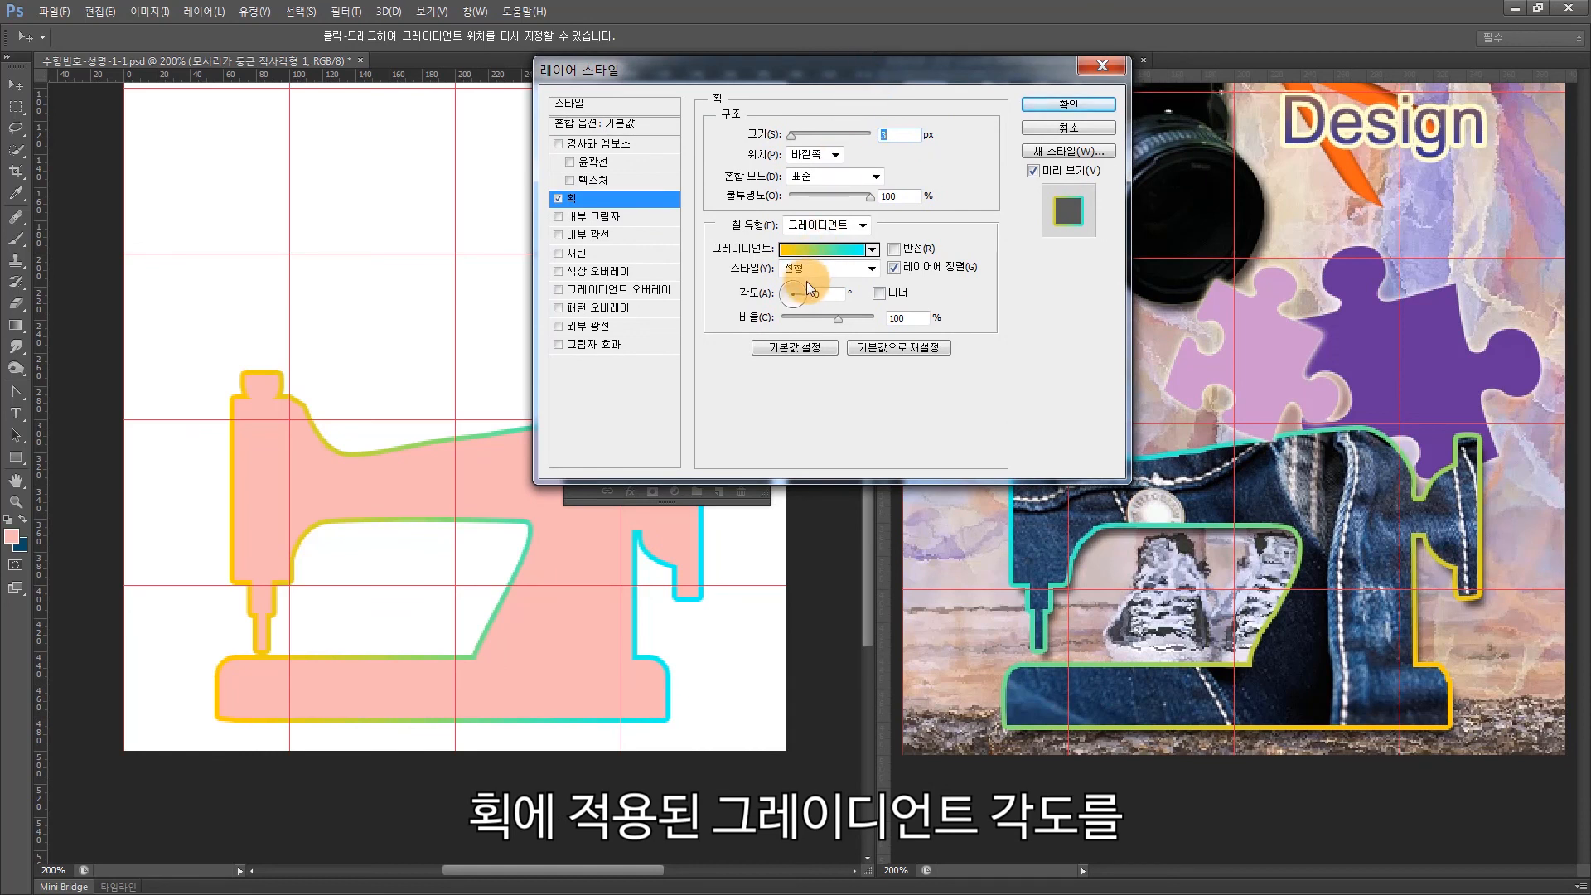
pyautogui.moveTo(803, 292)
pyautogui.mouseDown()
pyautogui.moveTo(795, 278)
pyautogui.moveTo(791, 292)
pyautogui.mouseUp()
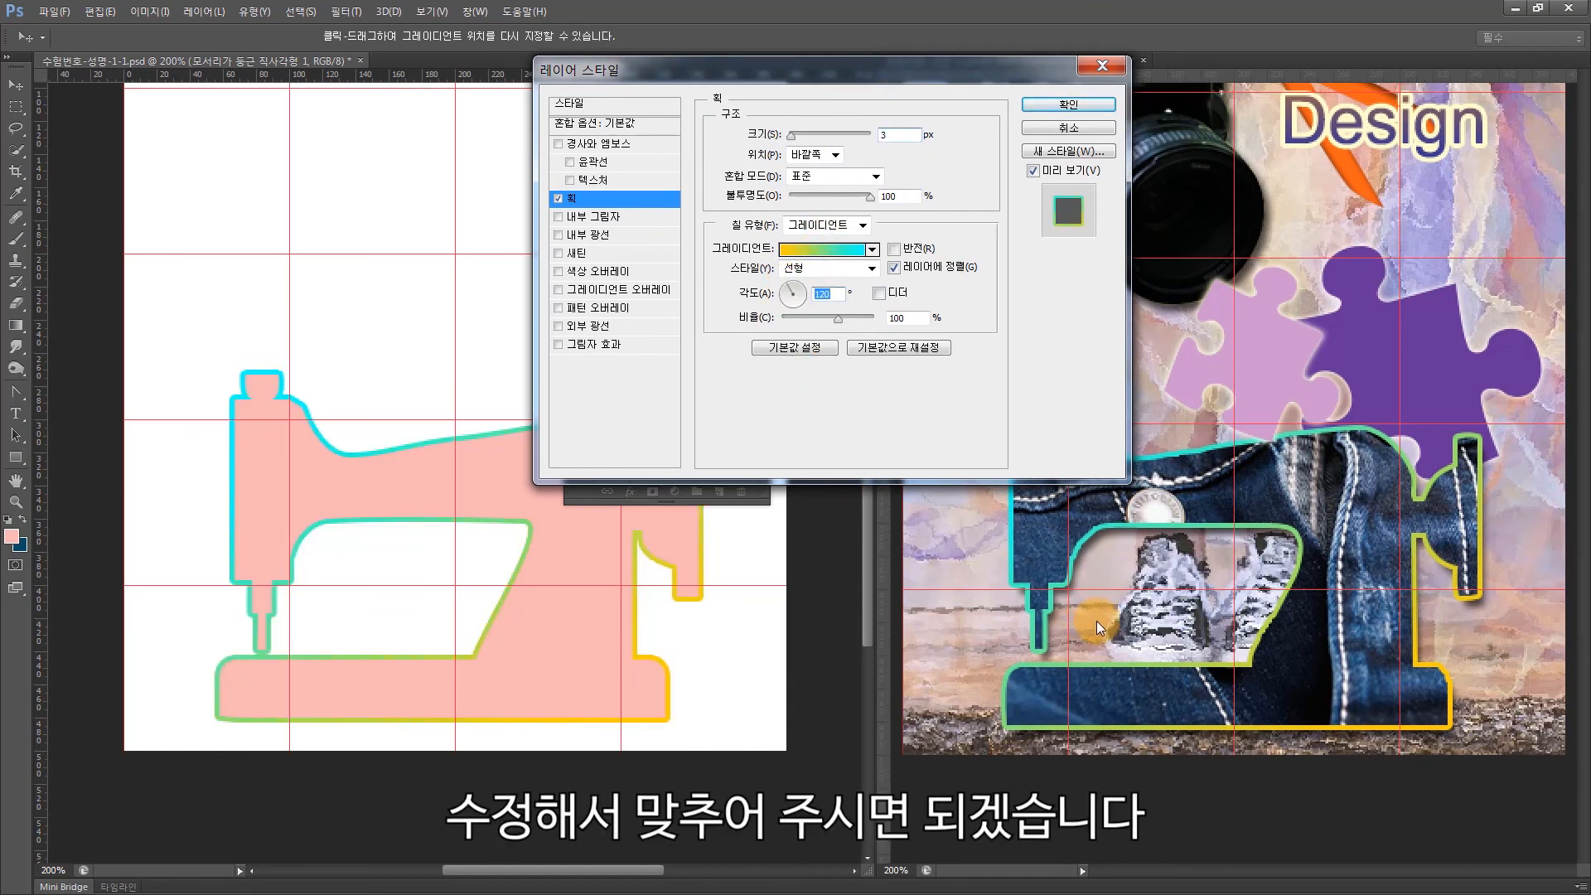
pyautogui.click(559, 343)
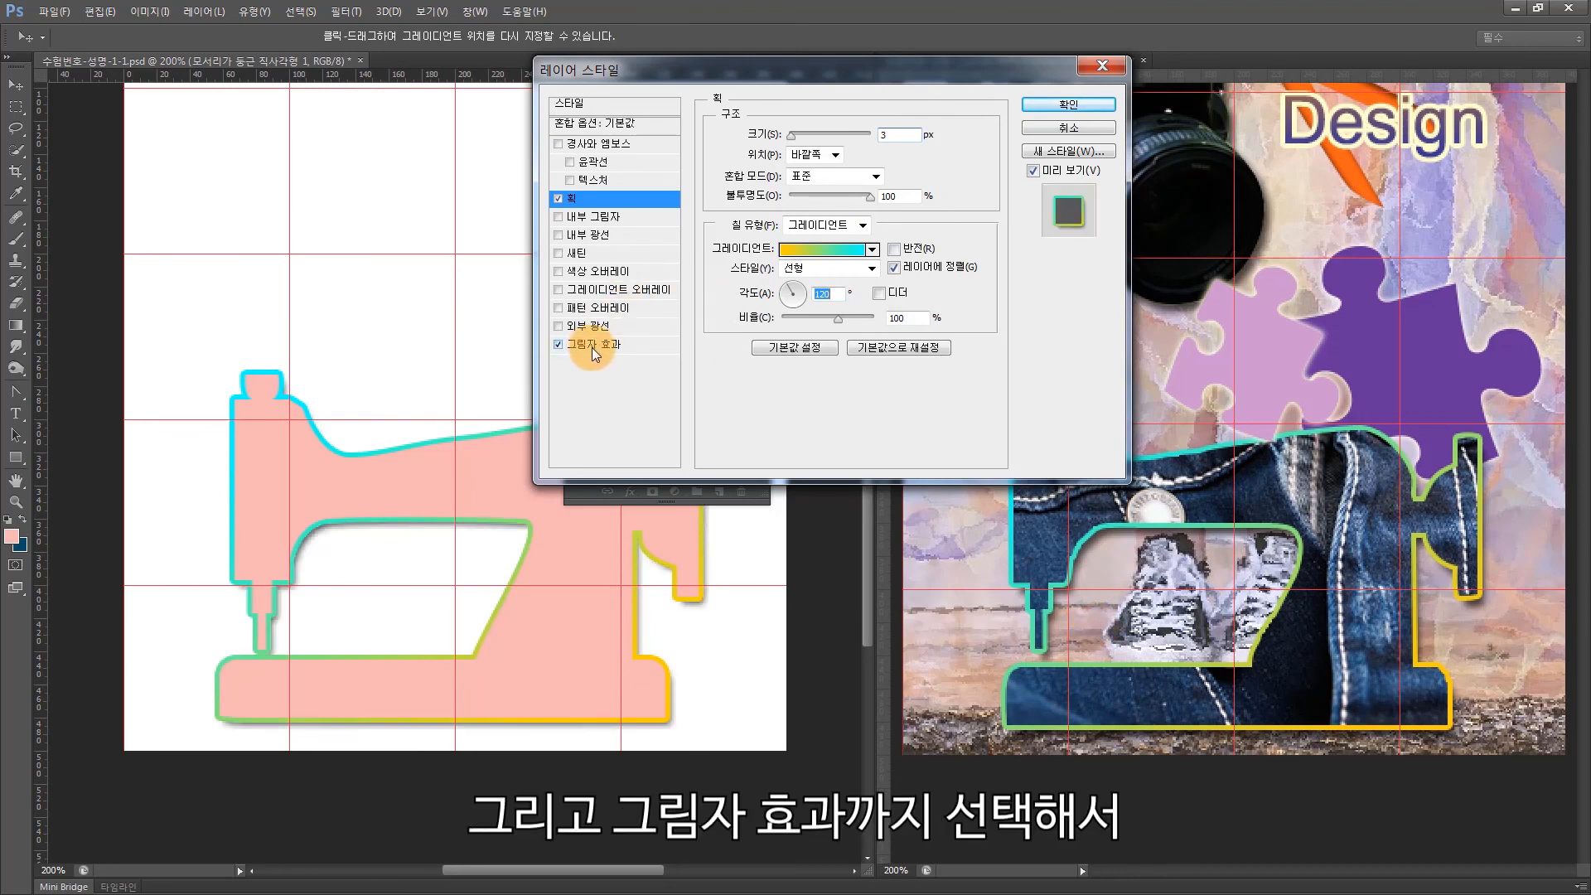
pyautogui.click(1042, 101)
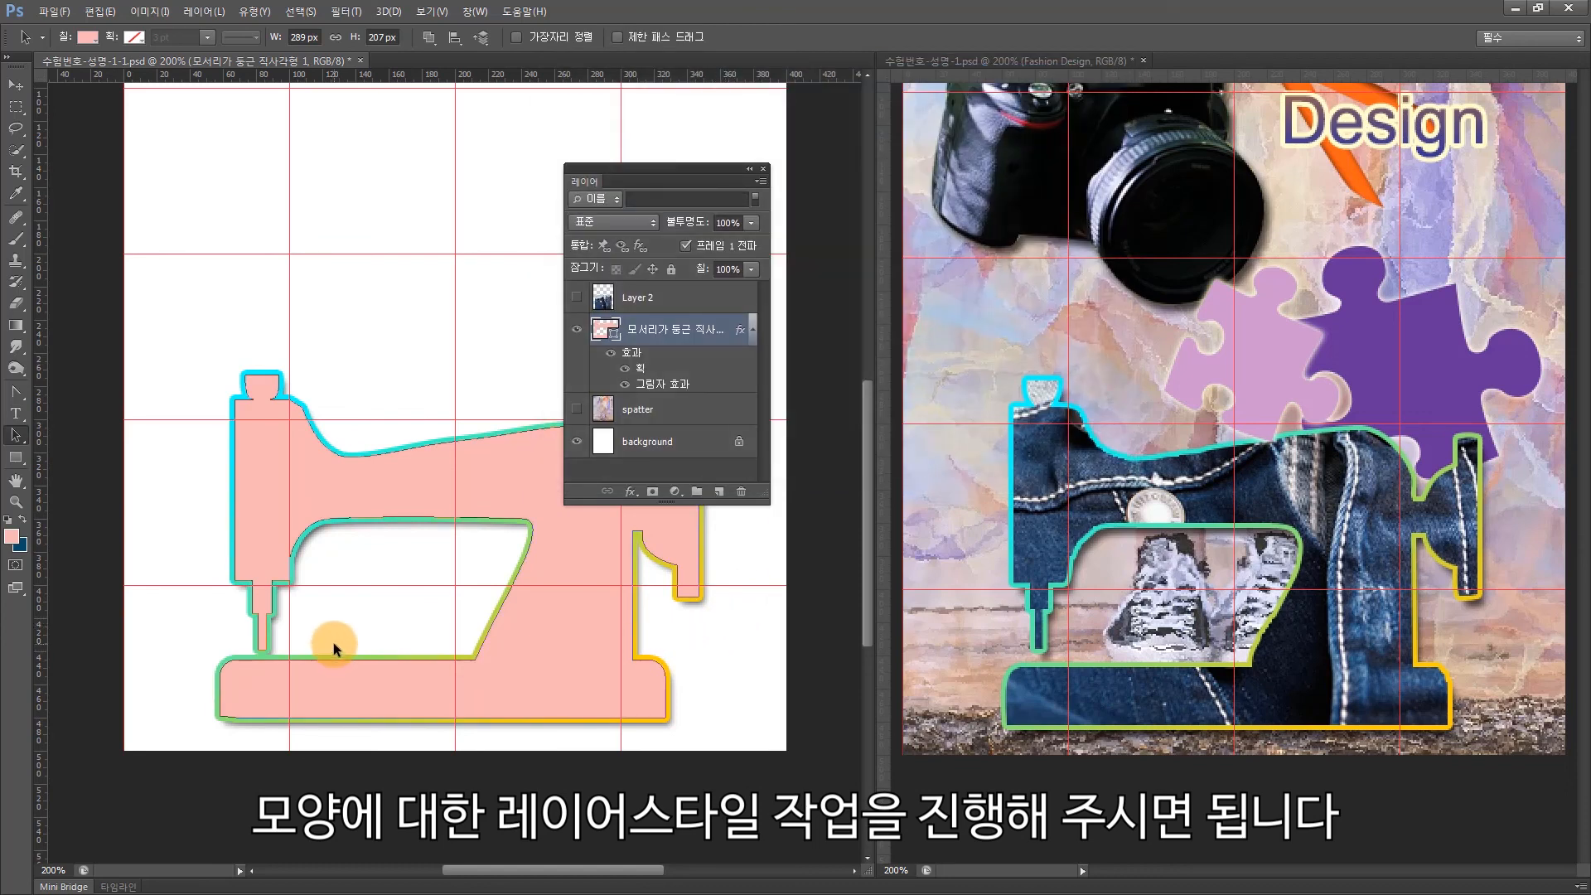
# - Show the denim image on Layer 2 and clip it to the sewing machine shape with a clipping mask
pyautogui.click(577, 296)
pyautogui.click(663, 305)
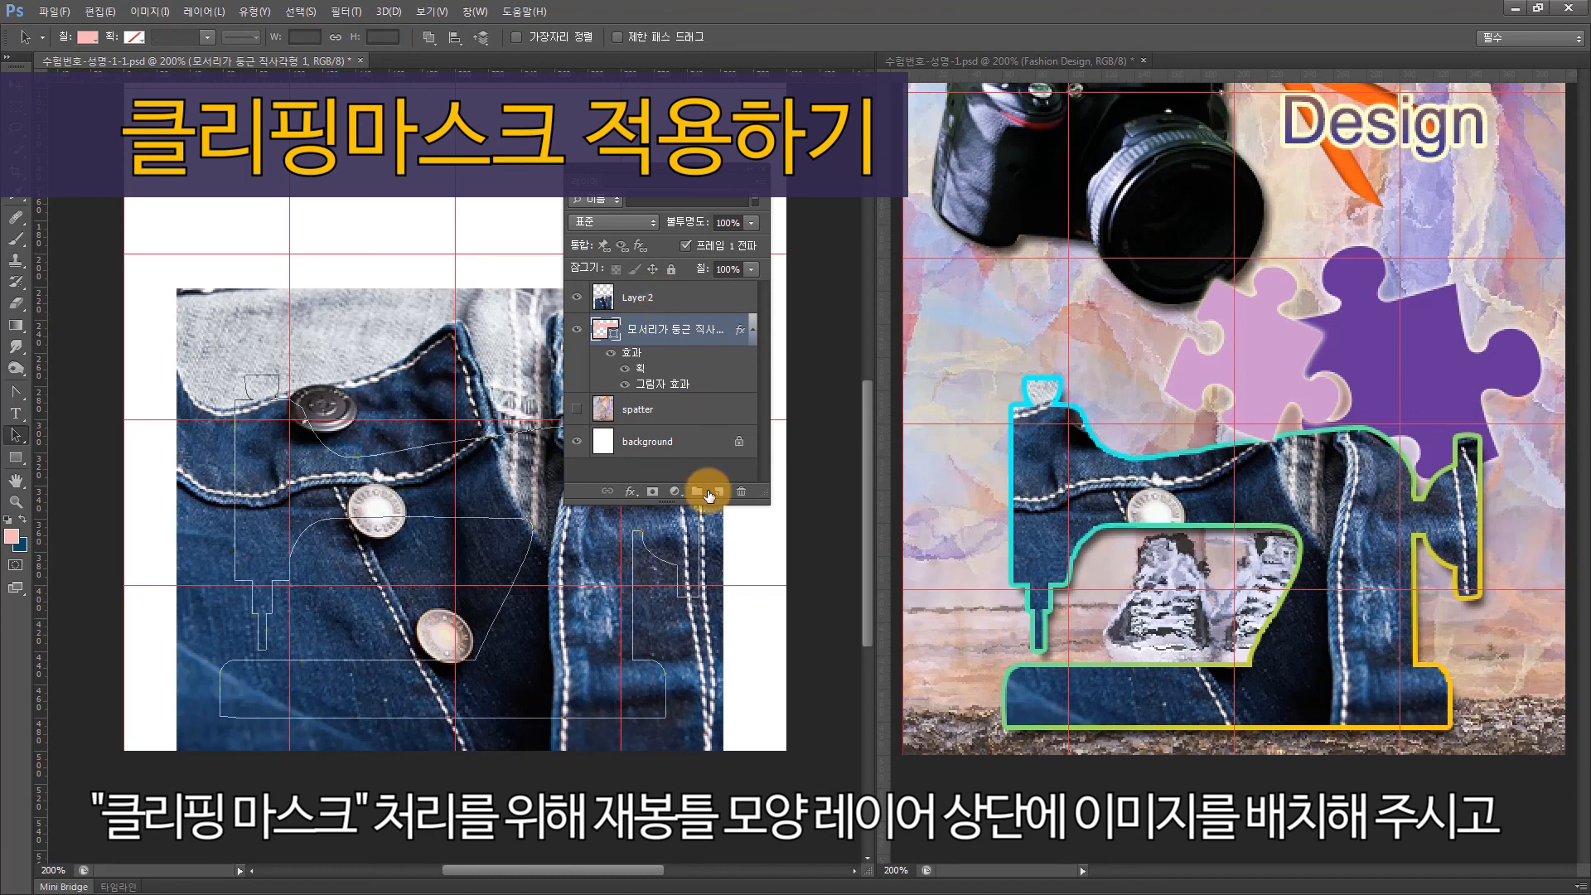
pyautogui.rightClick(669, 304)
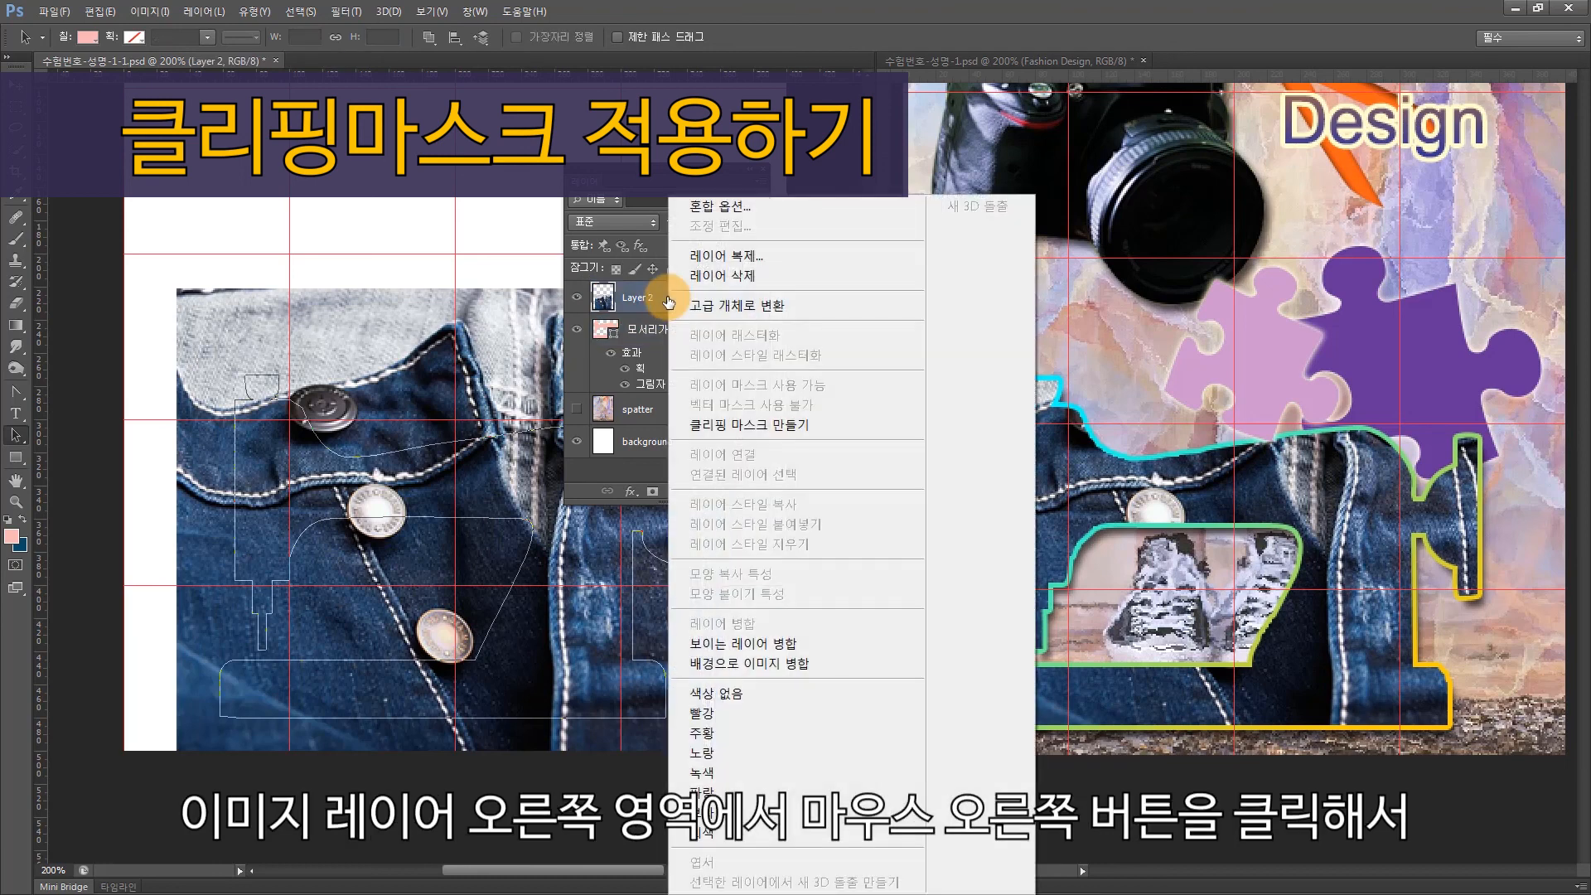
pyautogui.click(706, 433)
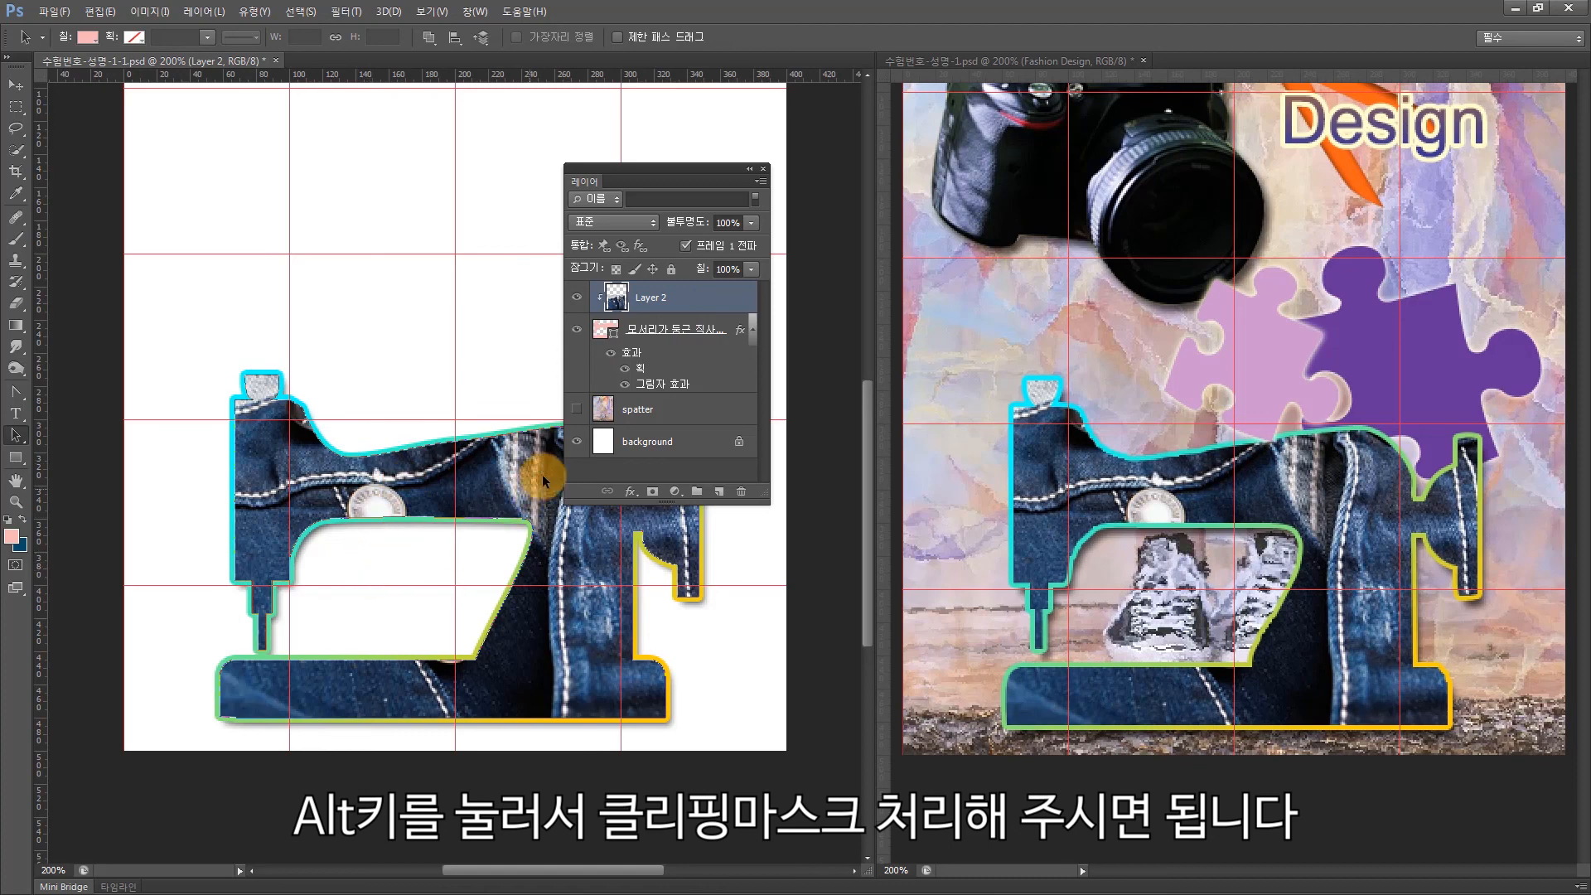
# - Show and select the spatter background layer, and move the layer list clear of the sewing machine's handwheel
pyautogui.click(577, 408)
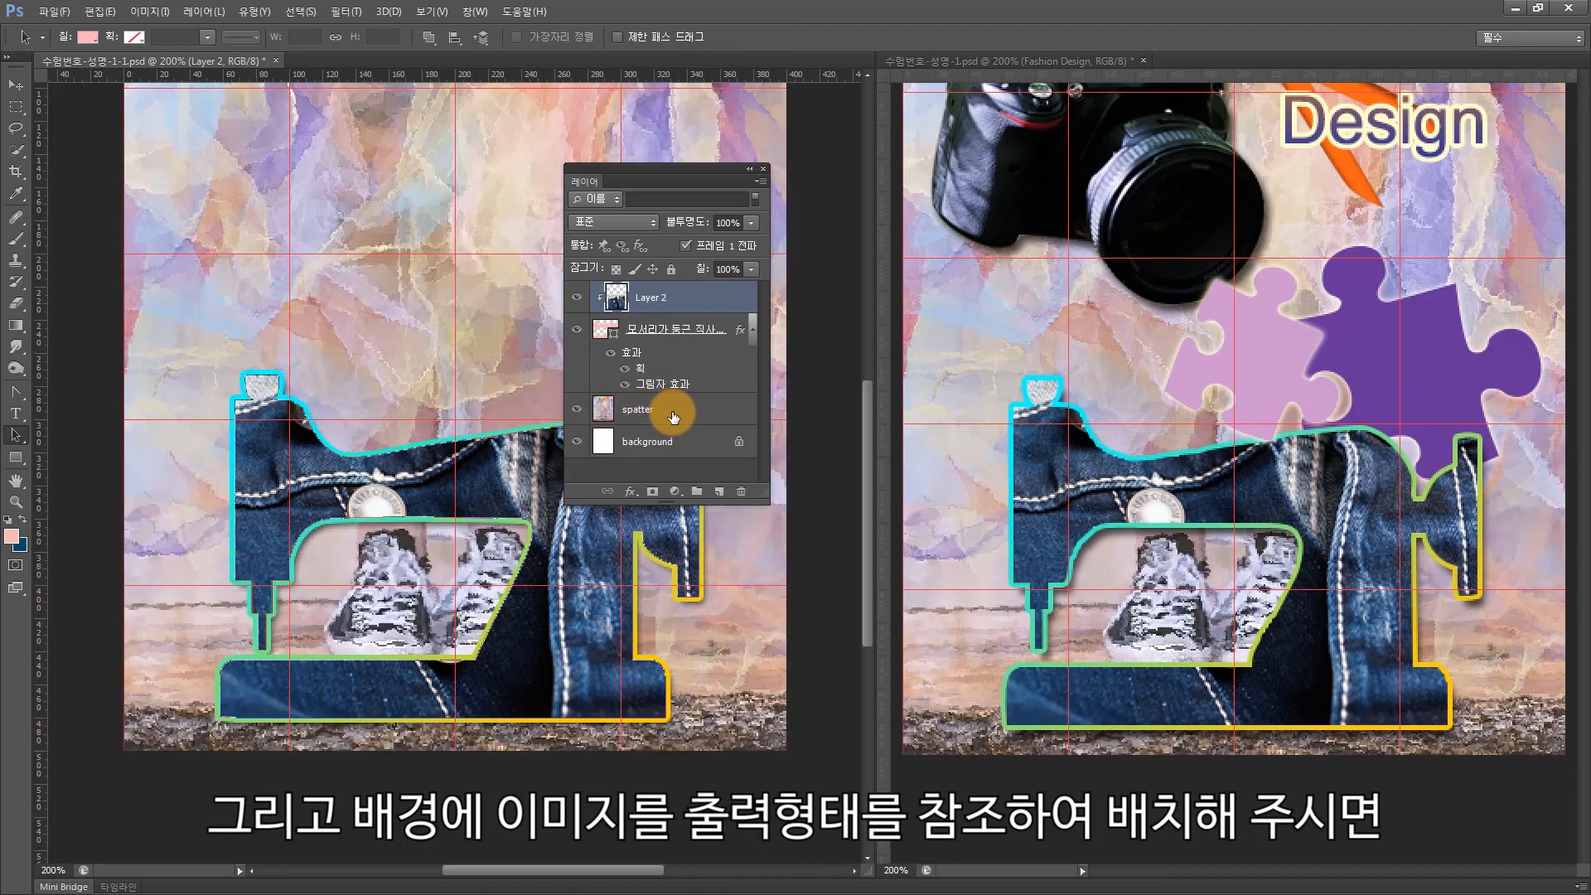
pyautogui.click(670, 411)
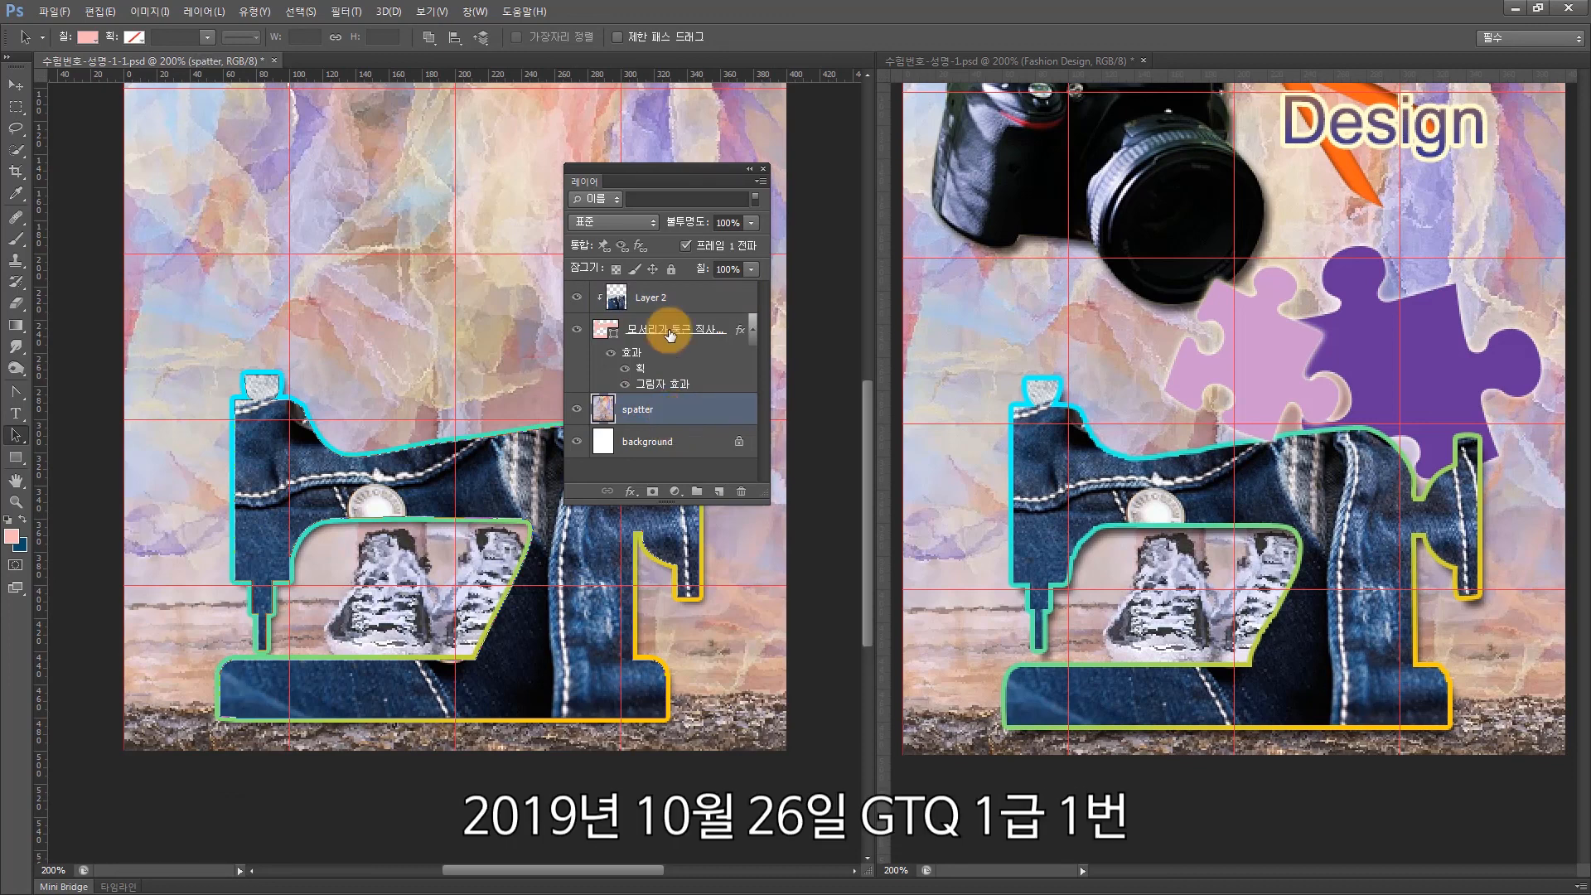
pyautogui.moveTo(653, 180); pyautogui.dragTo(742, 114)
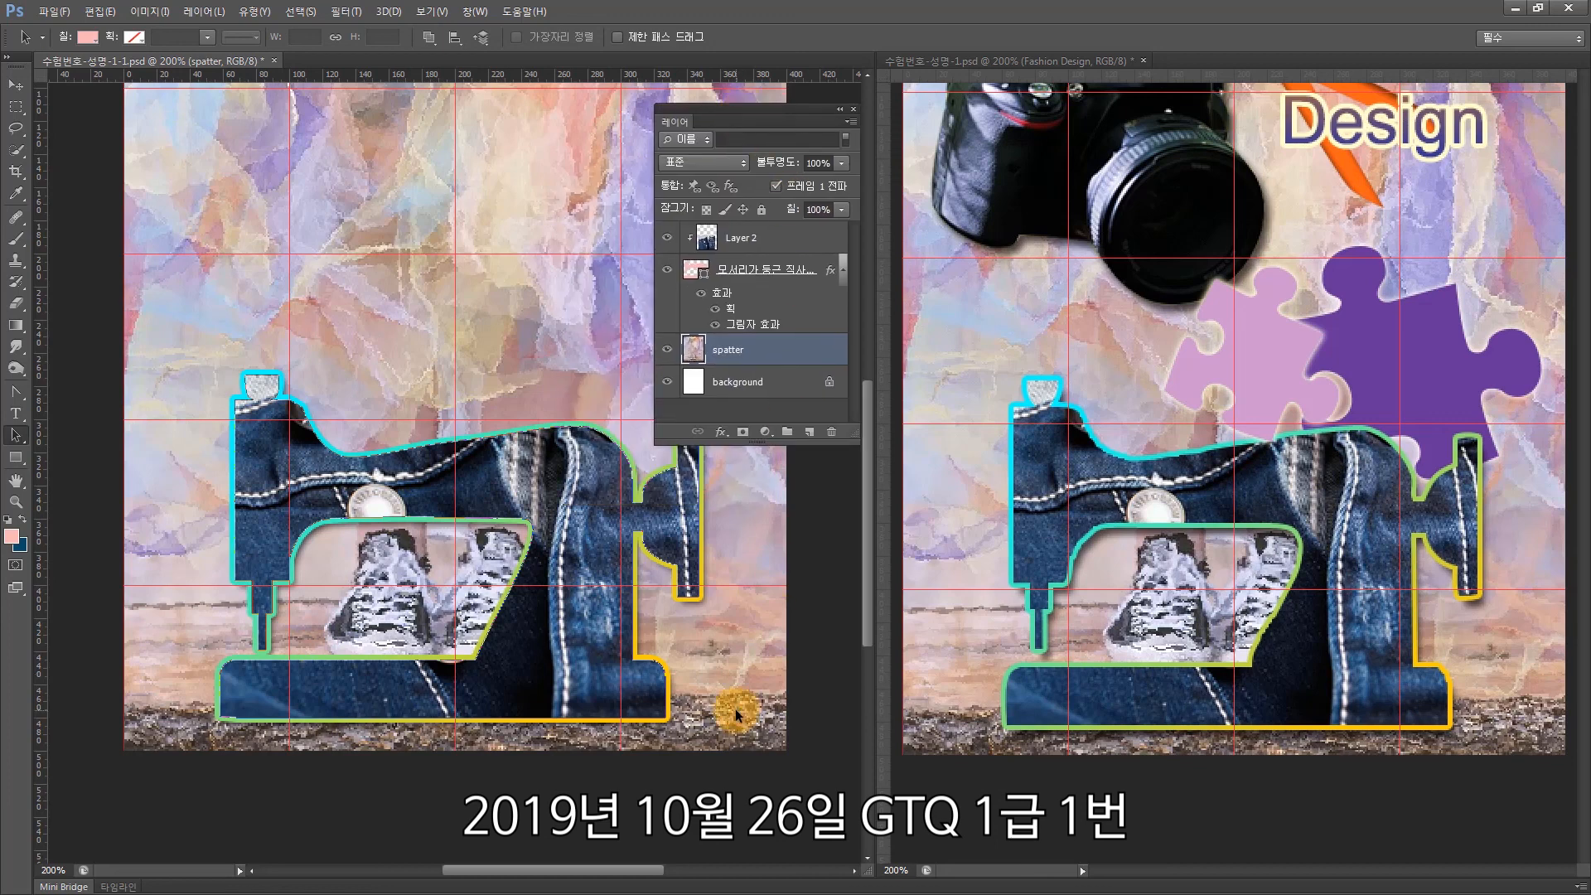